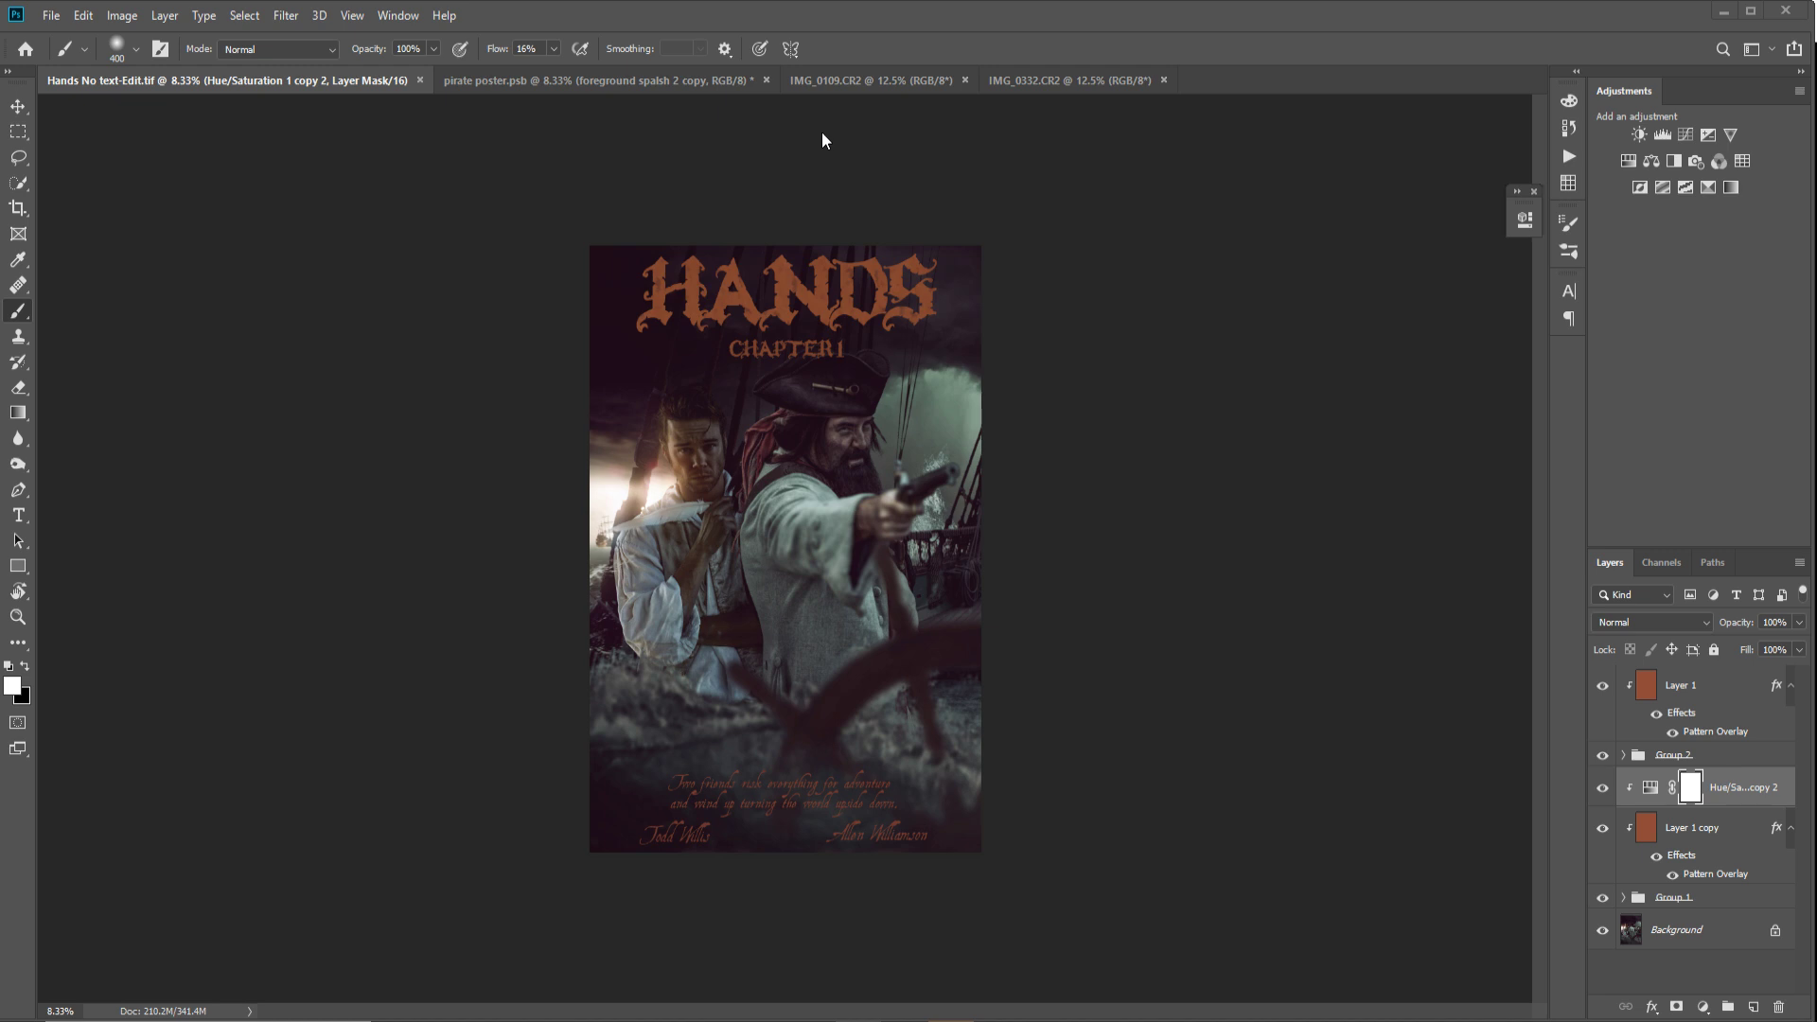
# Step: Compare the pirate source photo with the photo of the man holding a feather
pyautogui.click(872, 81)
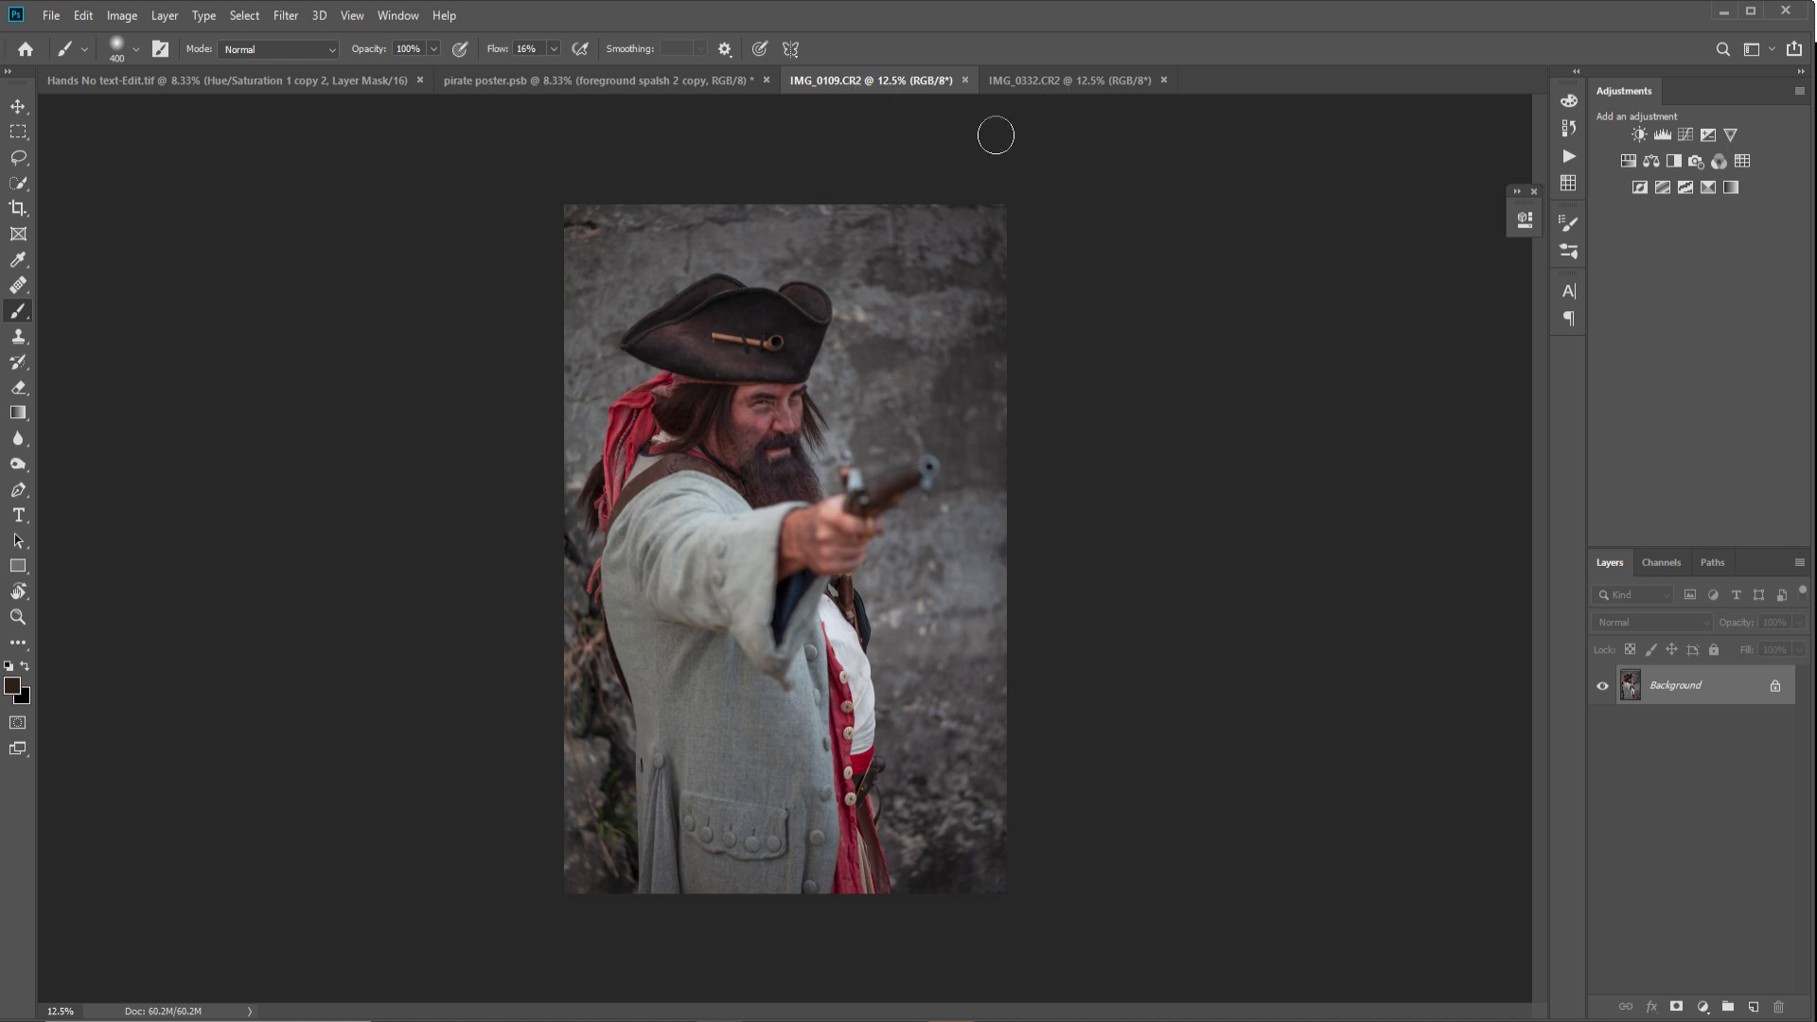
pyautogui.click(1065, 83)
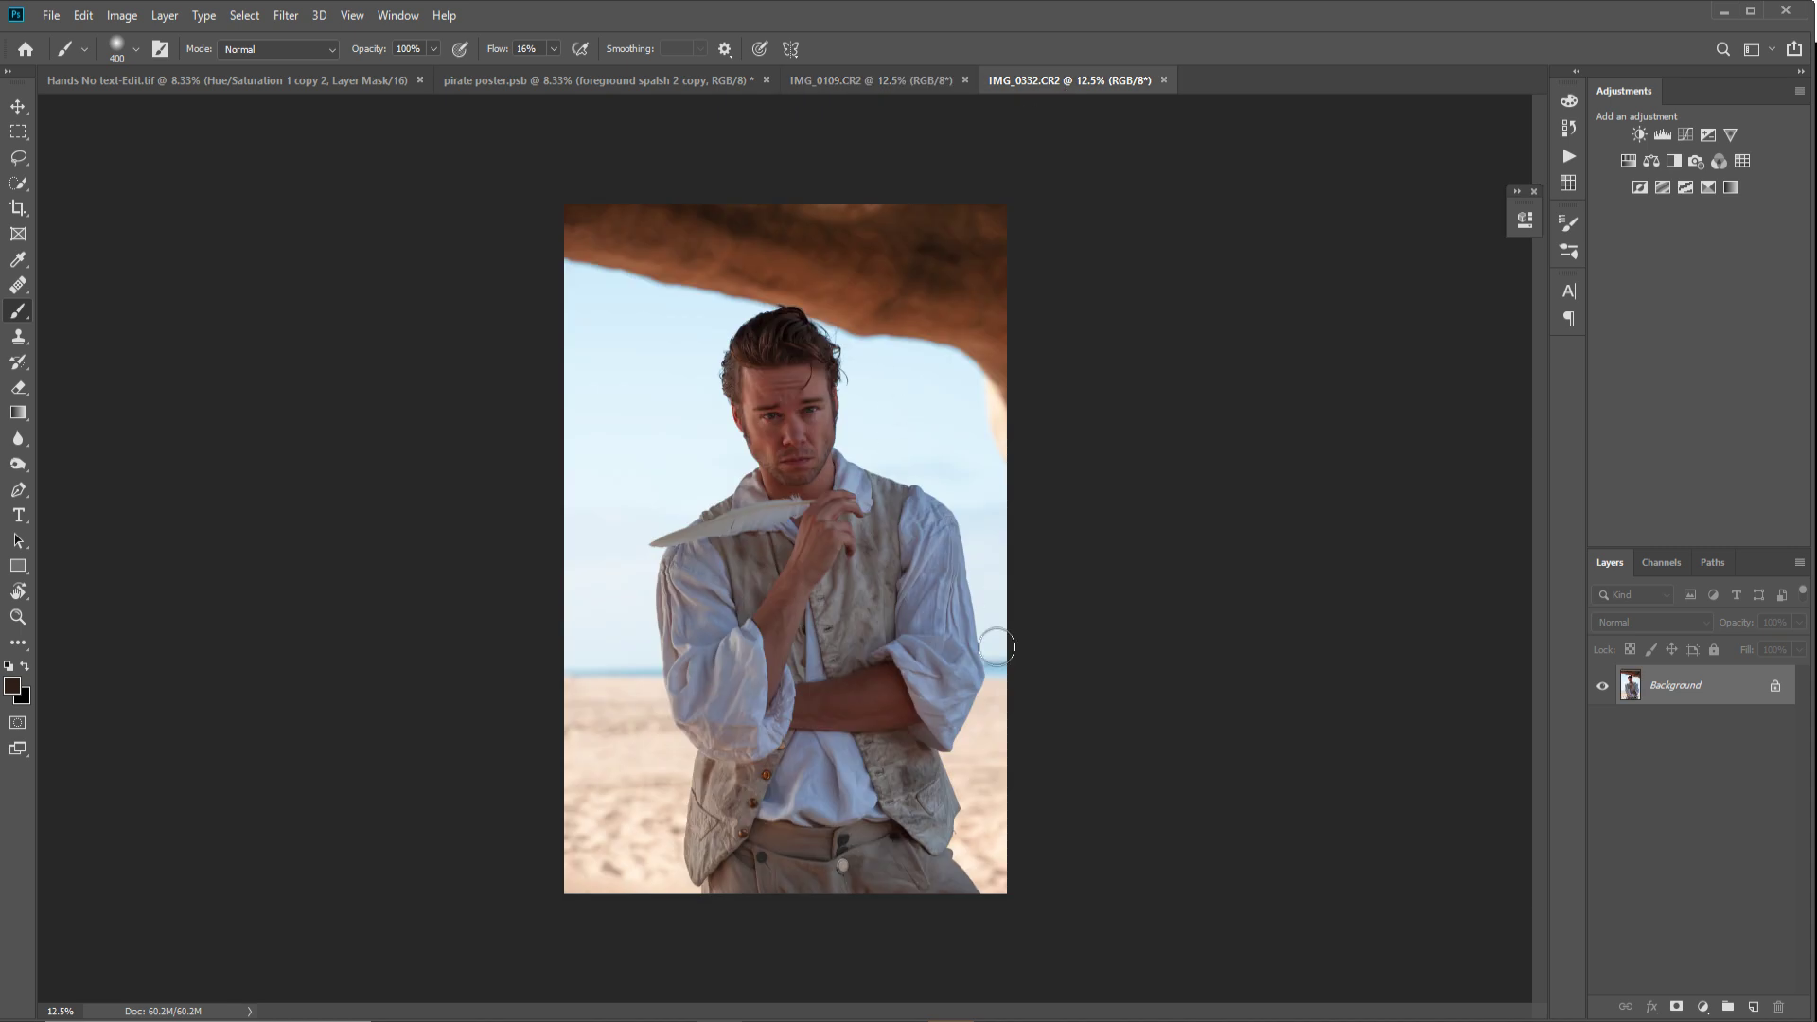
pyautogui.click(868, 83)
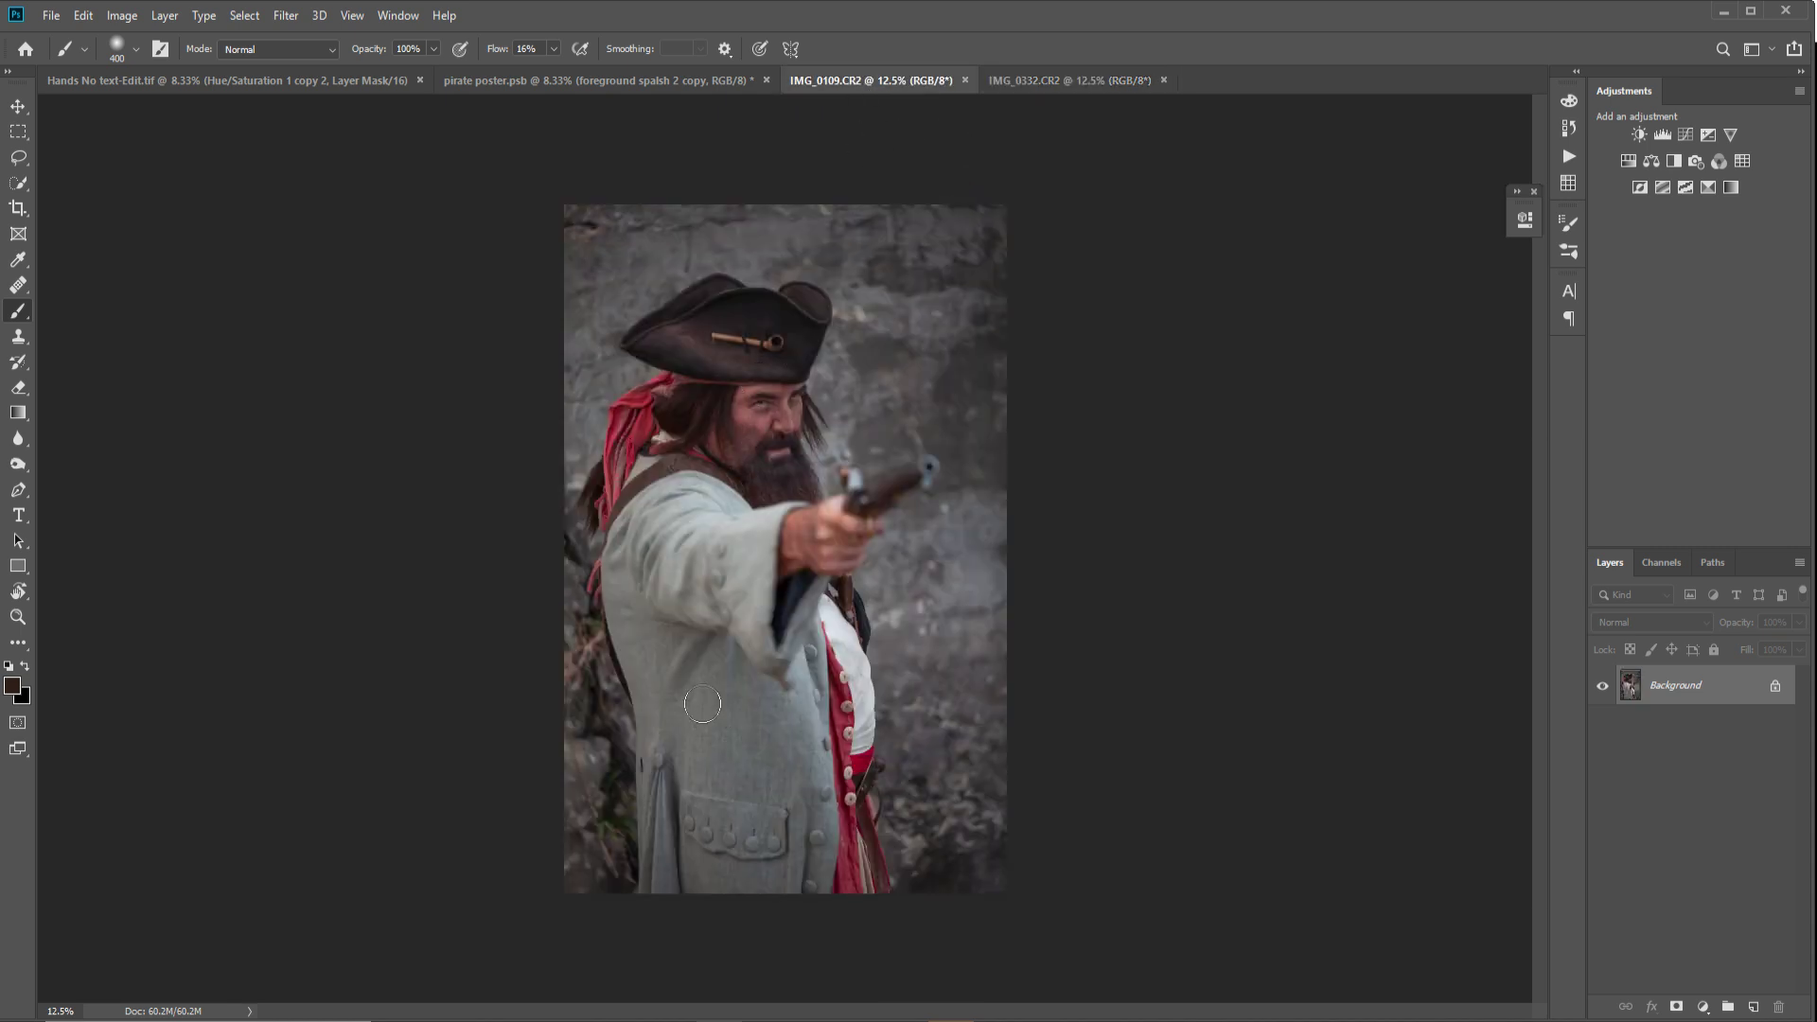
pyautogui.click(1041, 85)
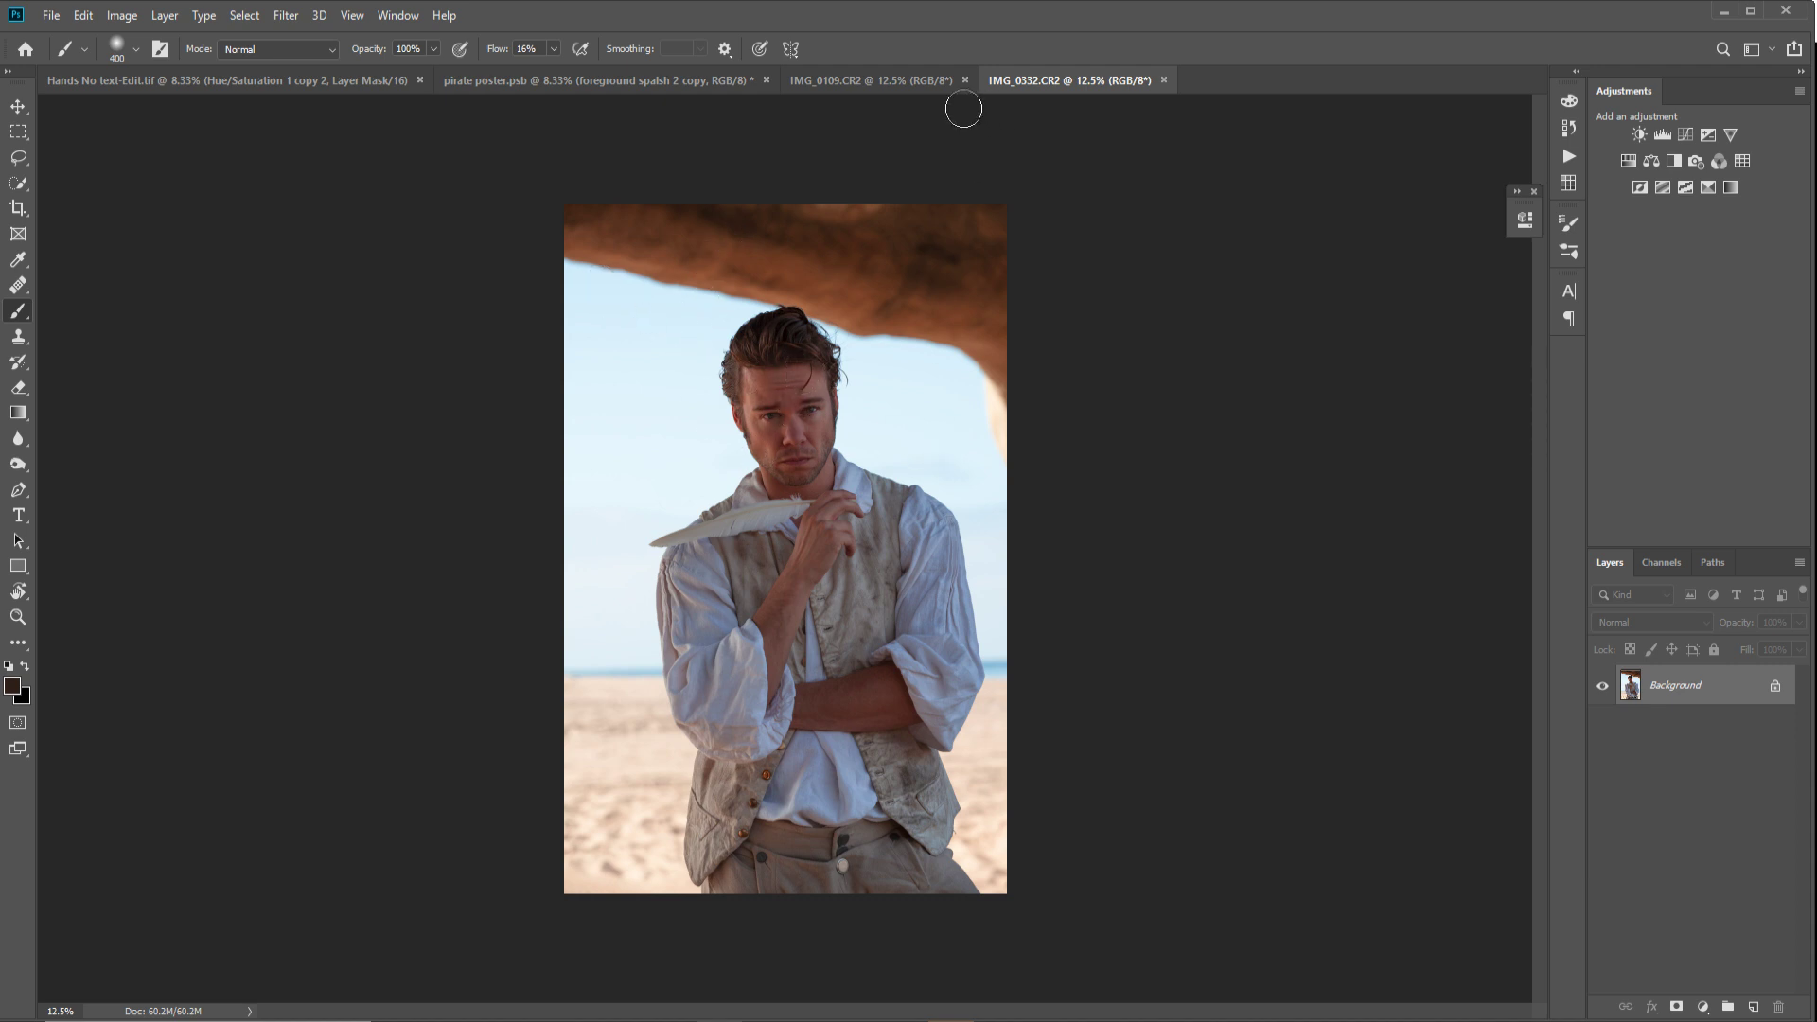
pyautogui.click(916, 84)
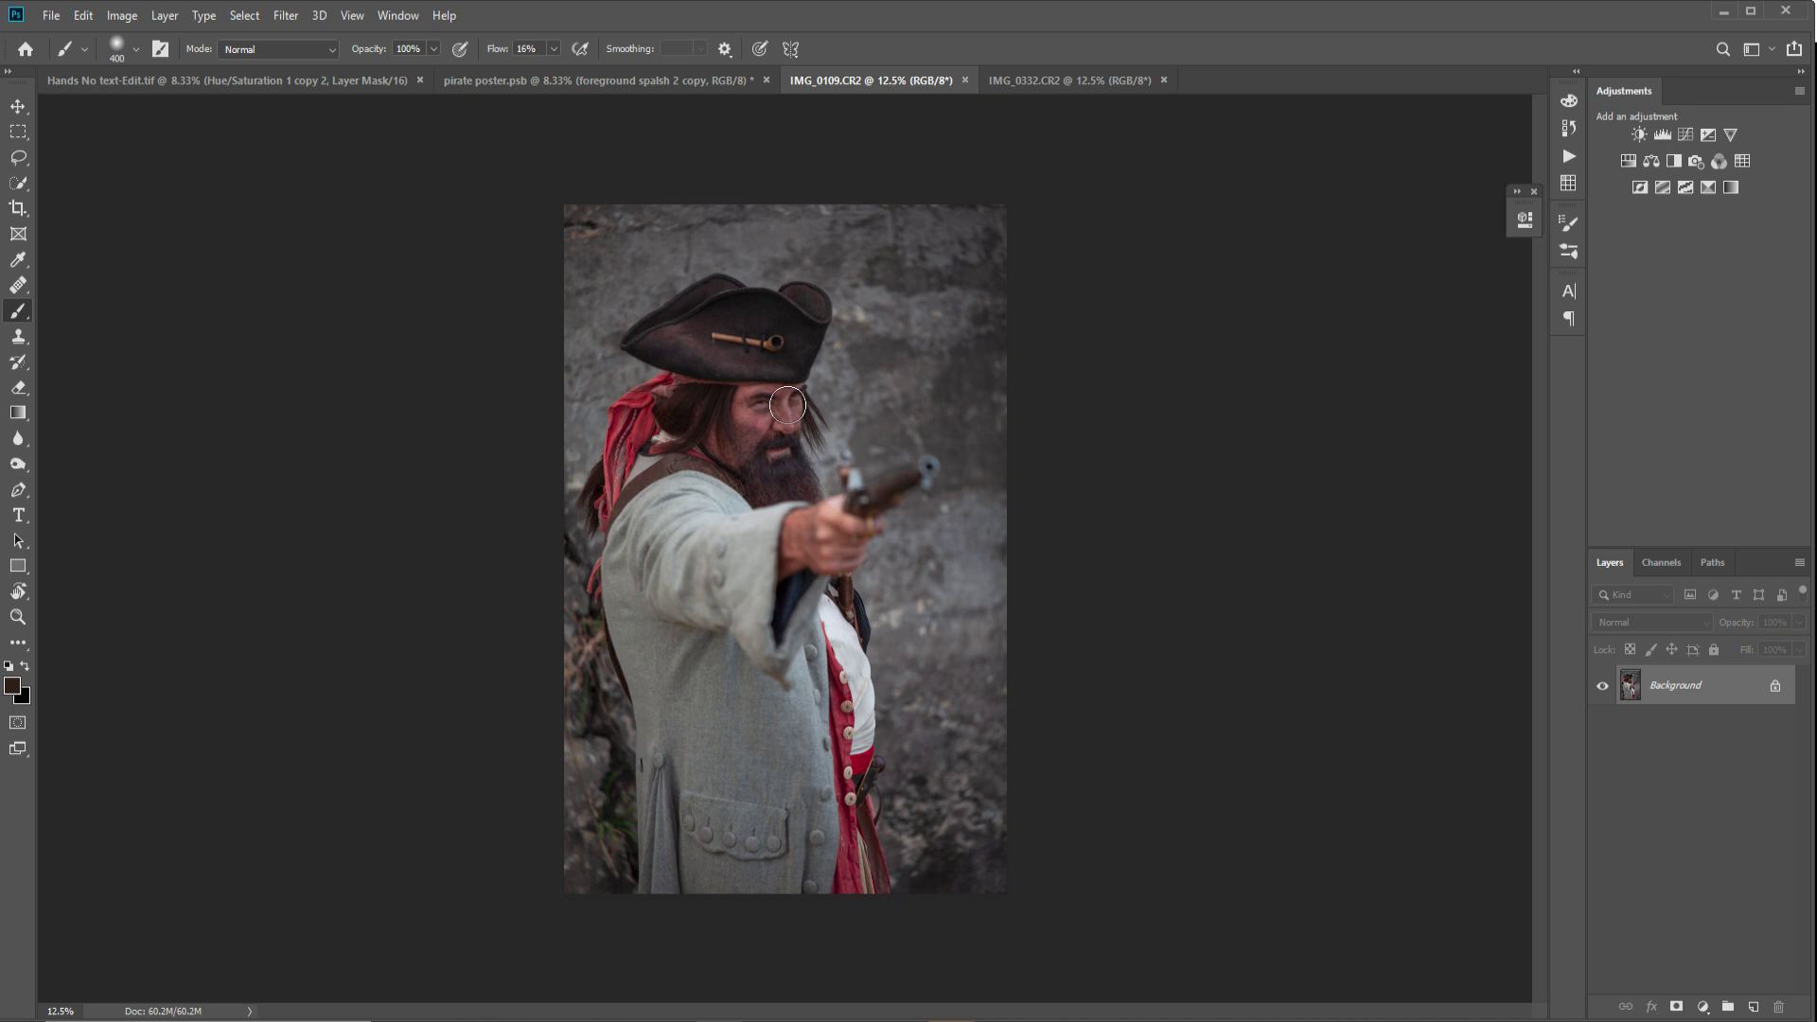
# Step: Zoom in on the pirate's face and hat, then zoom back out to the whole photo
pyautogui.hotkey('ctrl', '+')
pyautogui.hotkey('ctrl', '+')
pyautogui.hotkey('ctrl', '+')
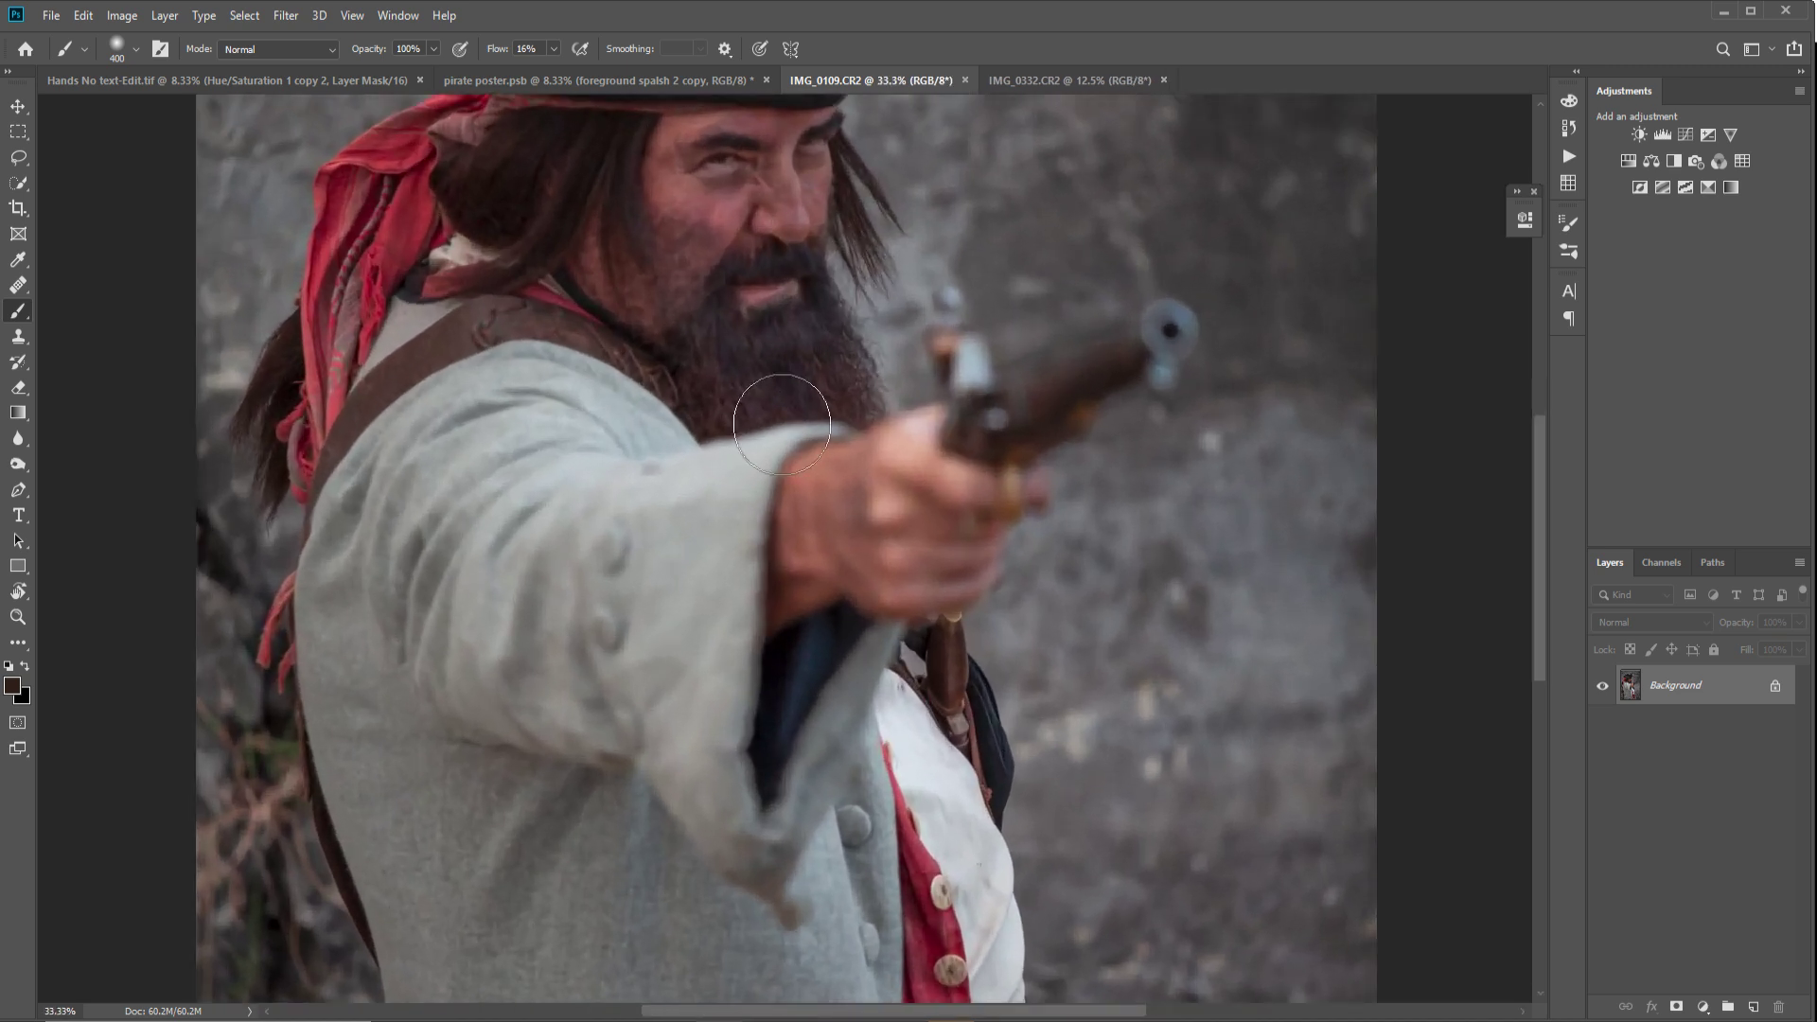
pyautogui.moveTo(771, 296); pyautogui.dragTo(766, 398)
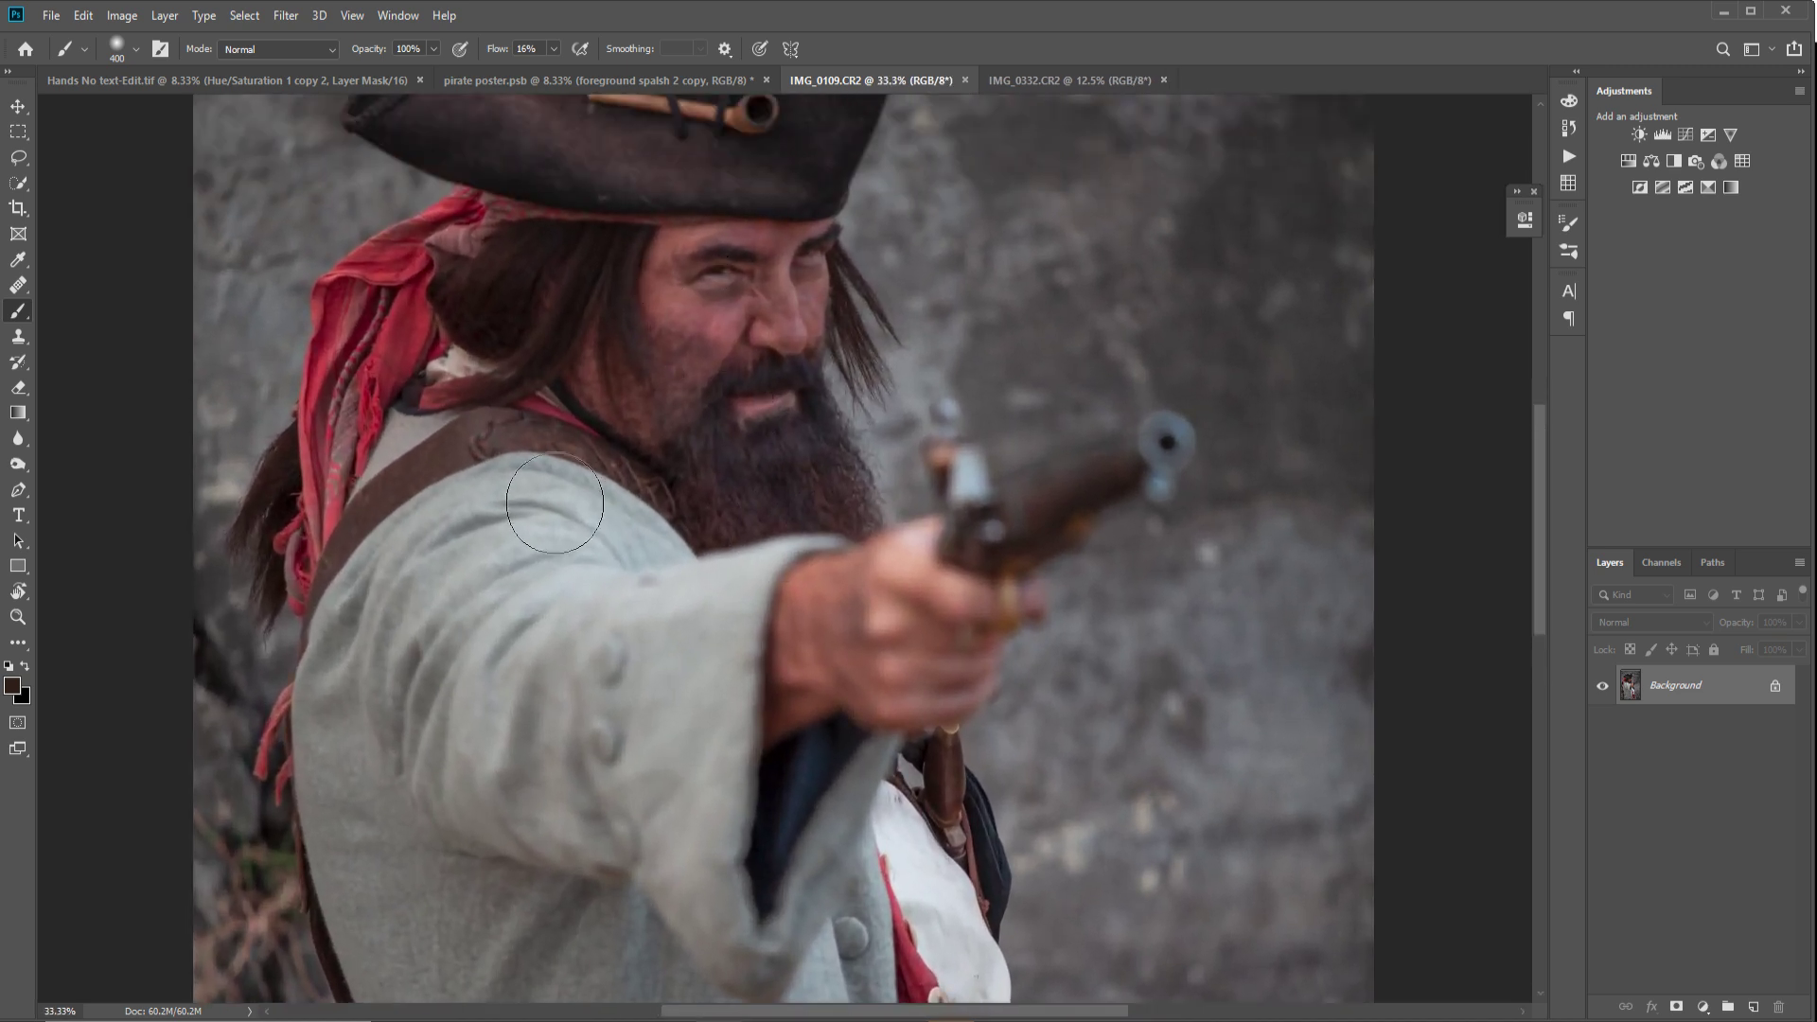
pyautogui.hotkey('ctrl', '-')
pyautogui.hotkey('ctrl', '-')
pyautogui.hotkey('ctrl', '-')
pyautogui.hotkey('ctrl', '-')
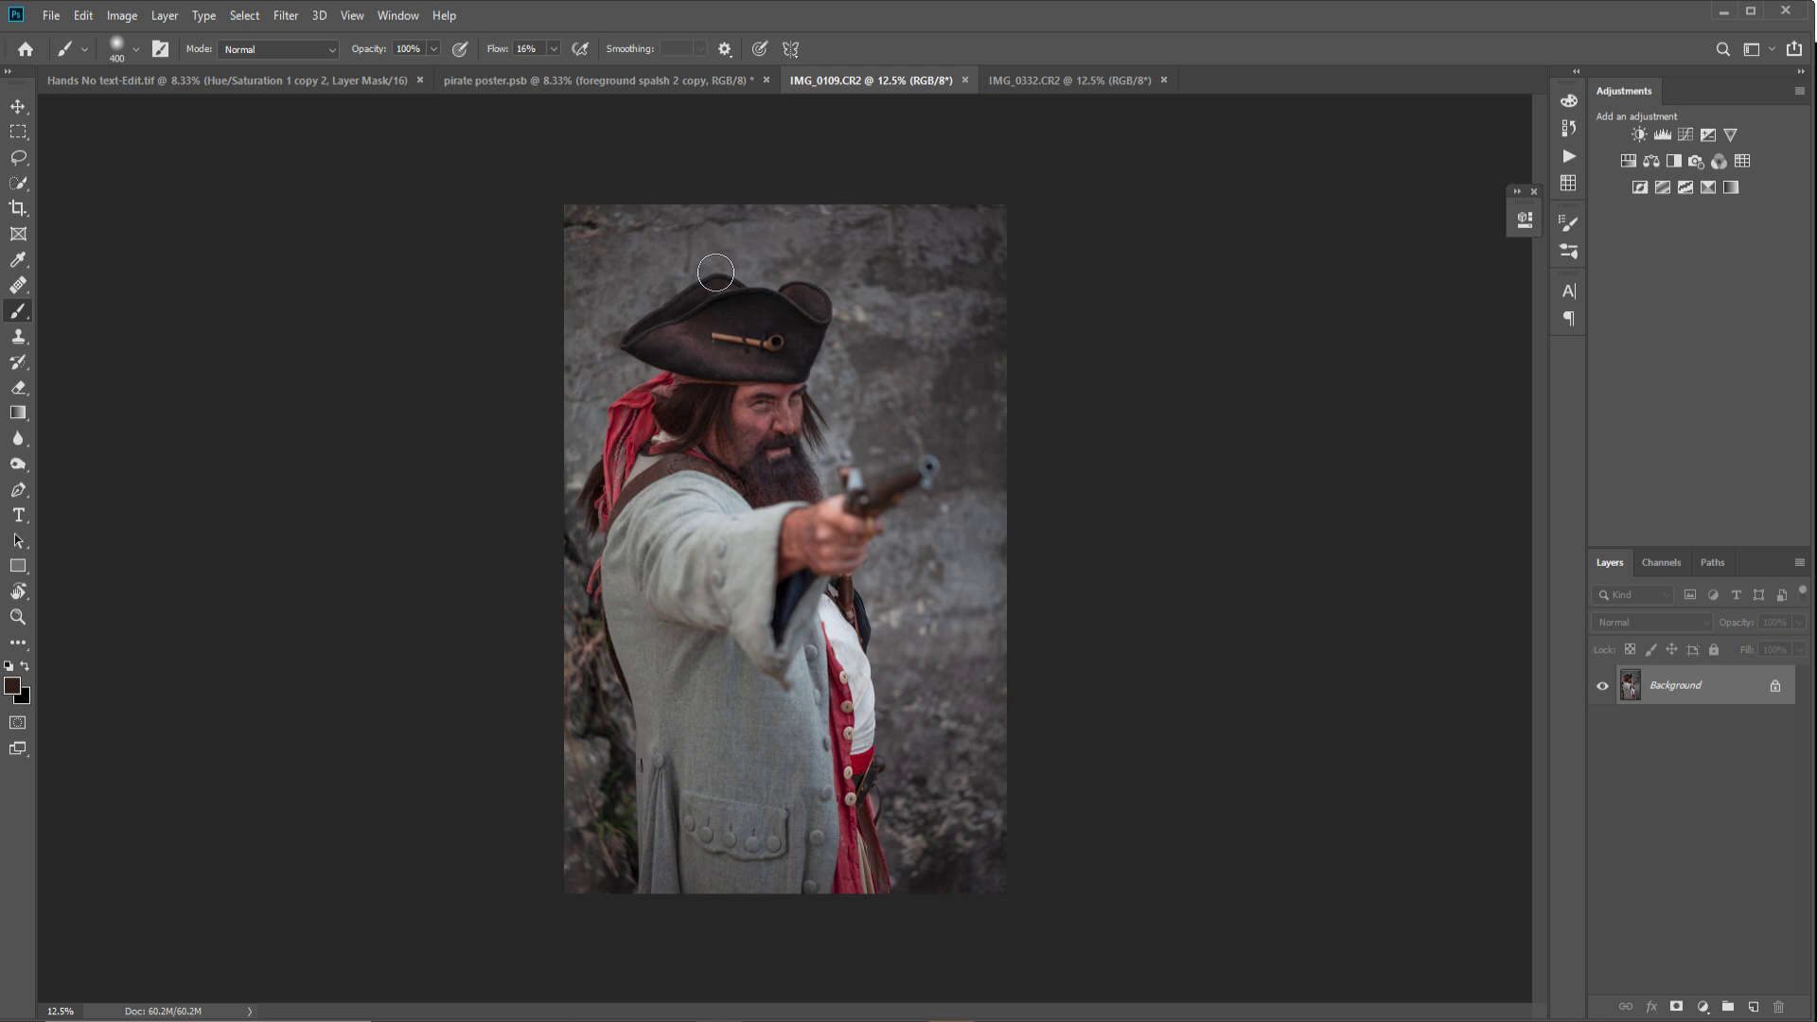
# Step: Return to the finished poster and zoom in and back out to inspect it
pyautogui.click(397, 82)
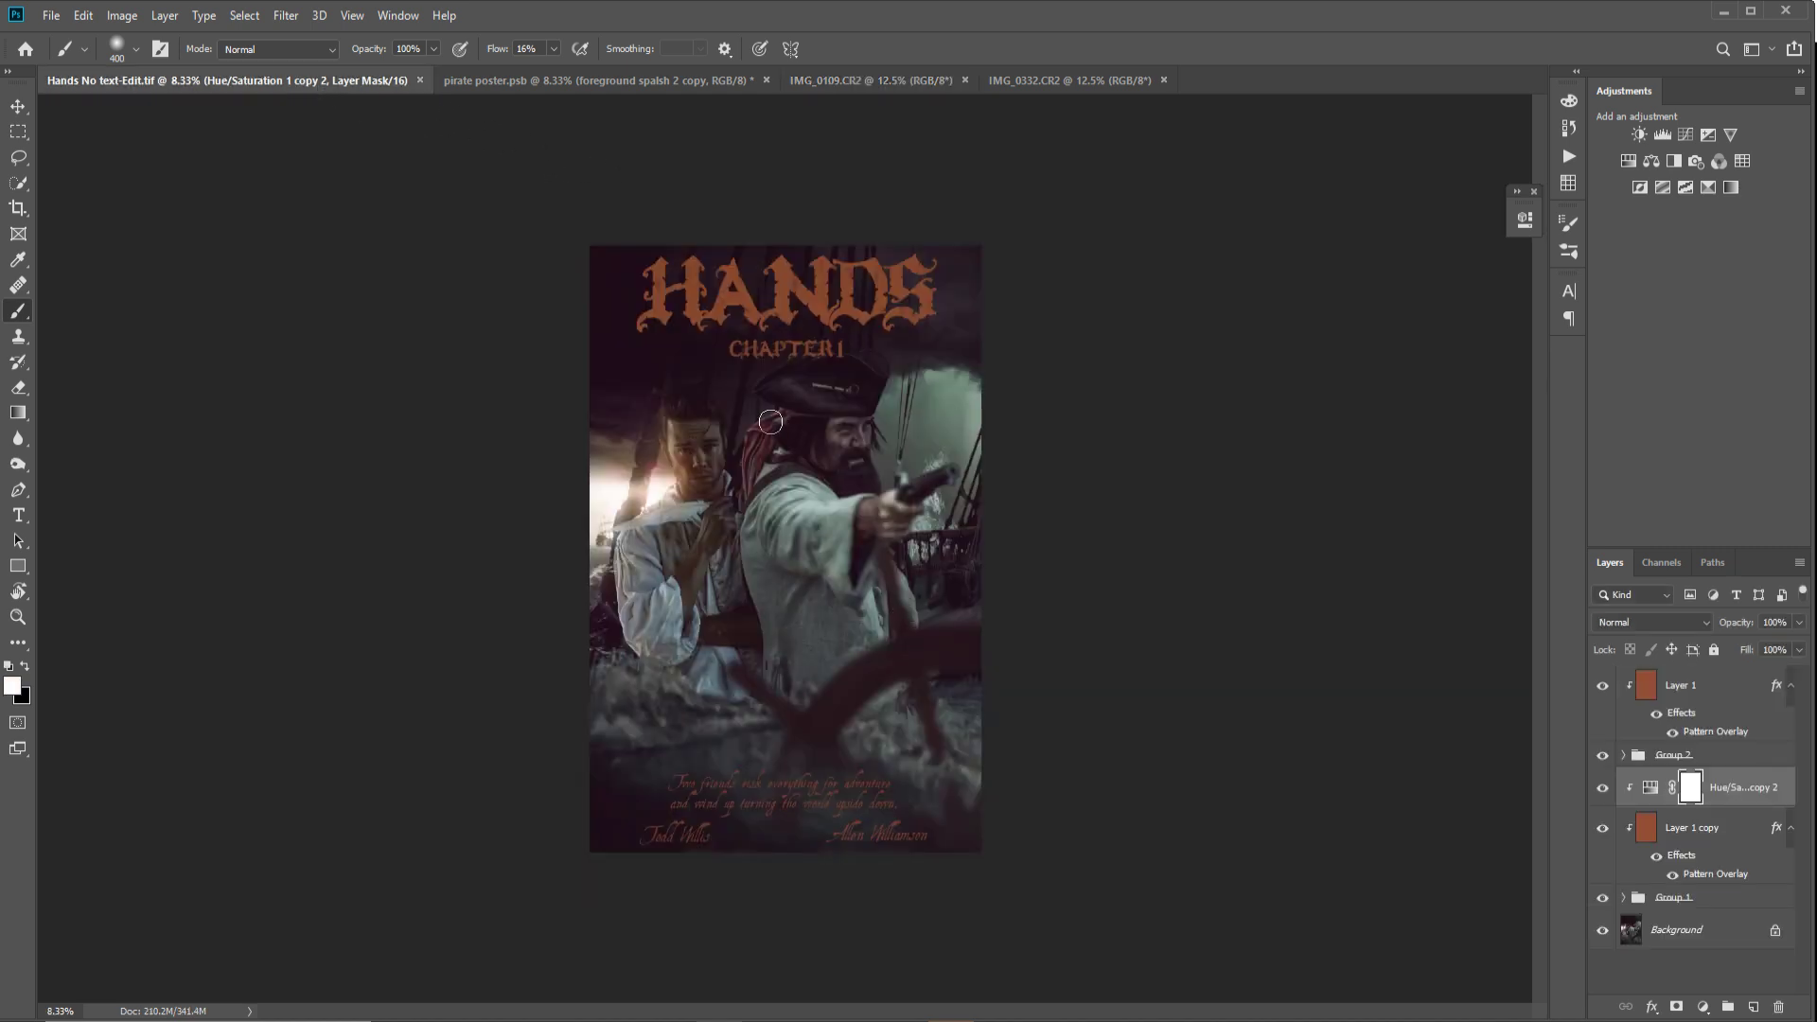
pyautogui.hotkey('ctrl', '+')
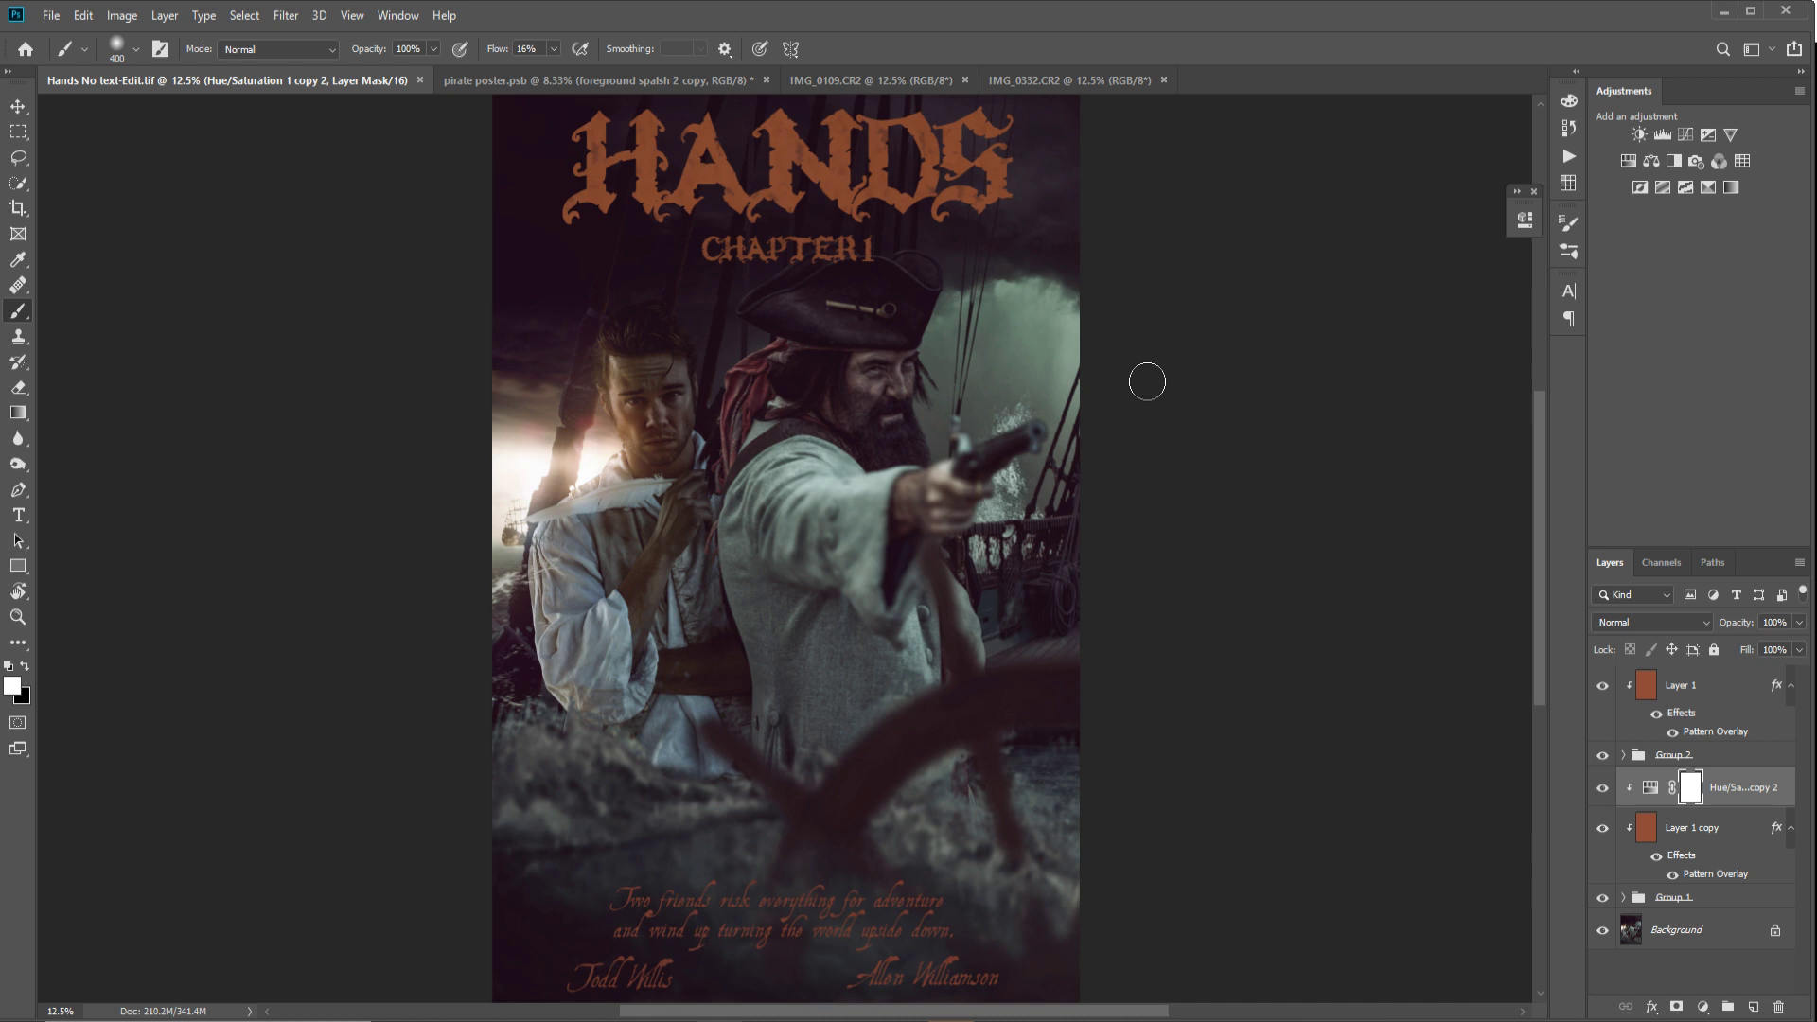
pyautogui.hotkey('ctrl', '-')
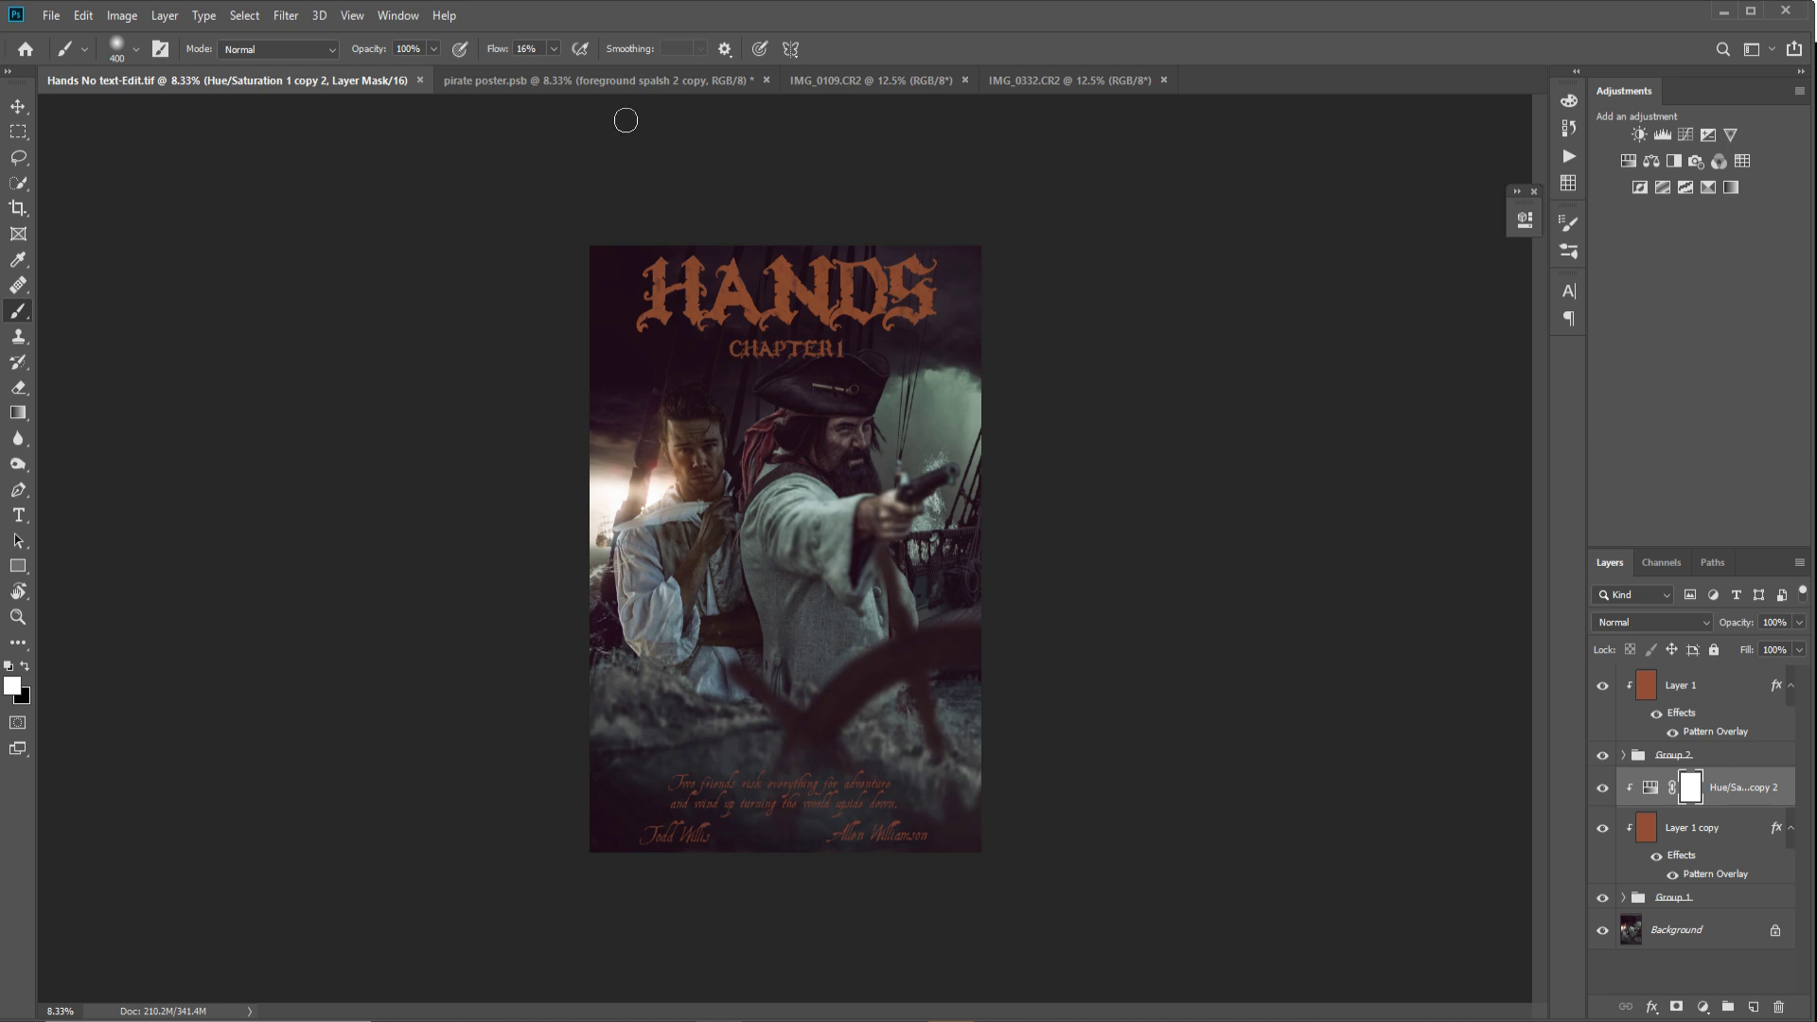
# Step: In pirate poster.psb, reveal Layer 3, the stormy sea background
pyautogui.click(599, 81)
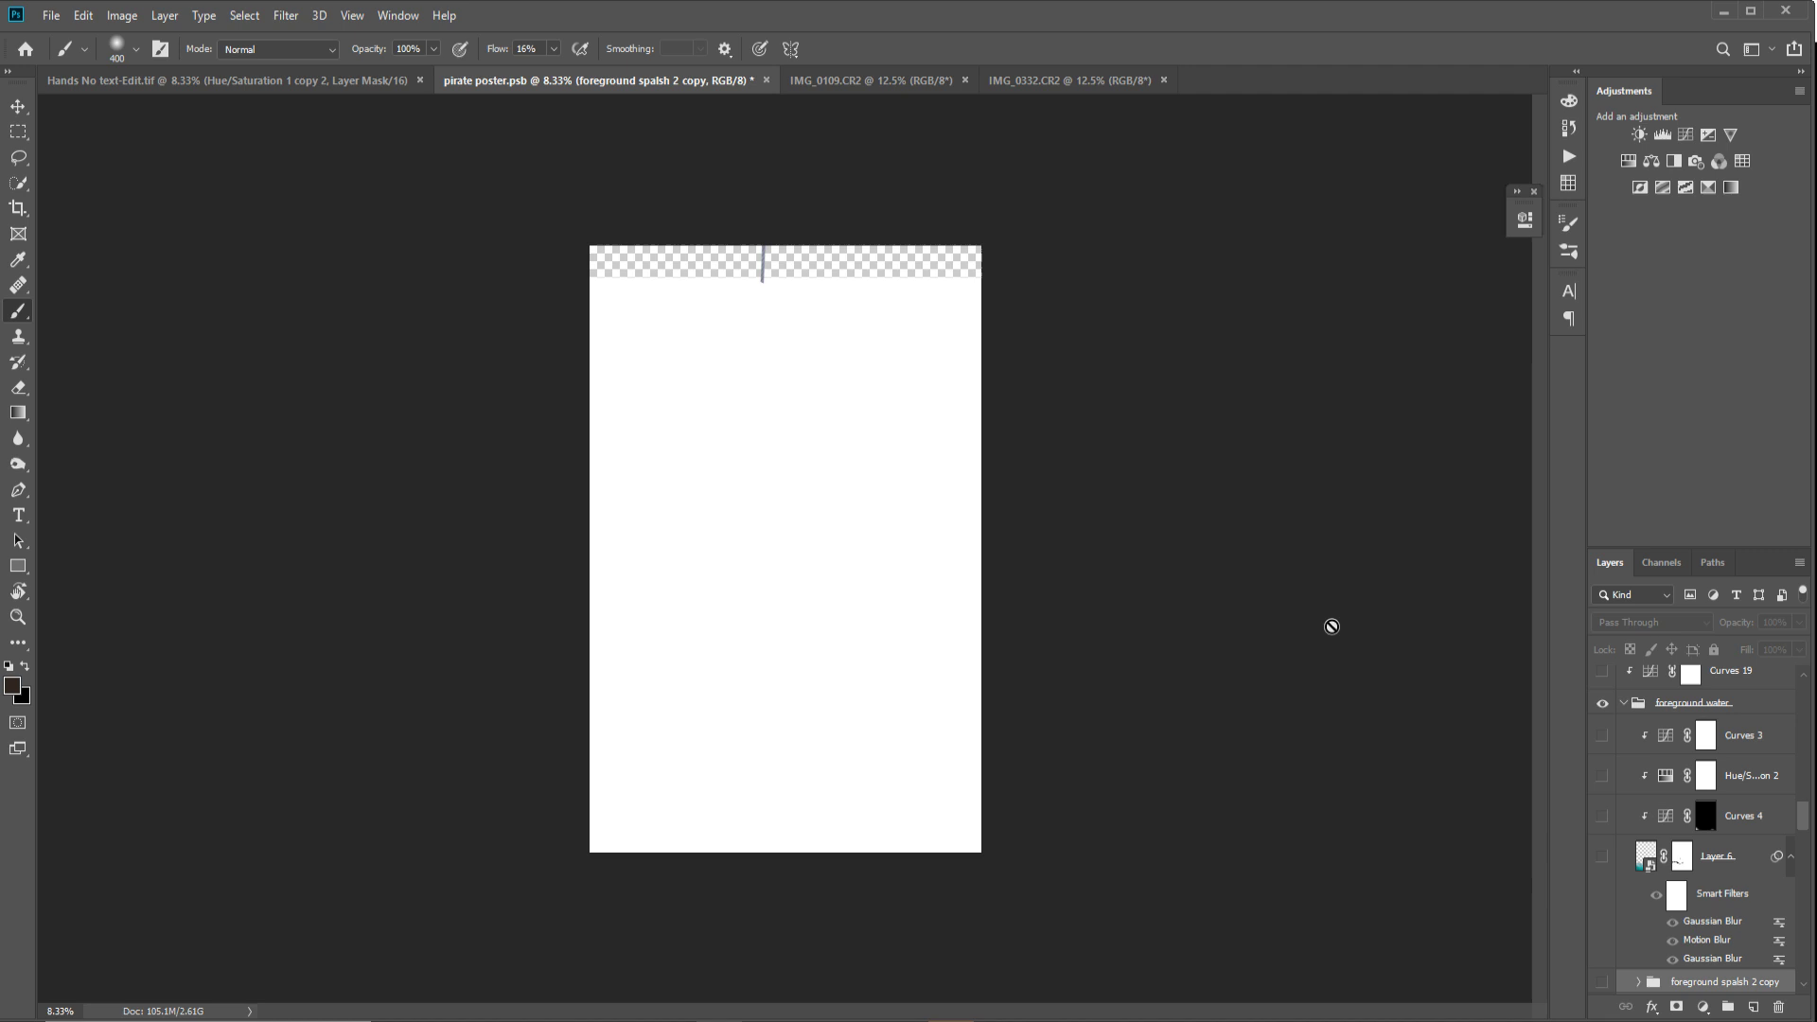
pyautogui.moveTo(1803, 819); pyautogui.dragTo(1803, 961)
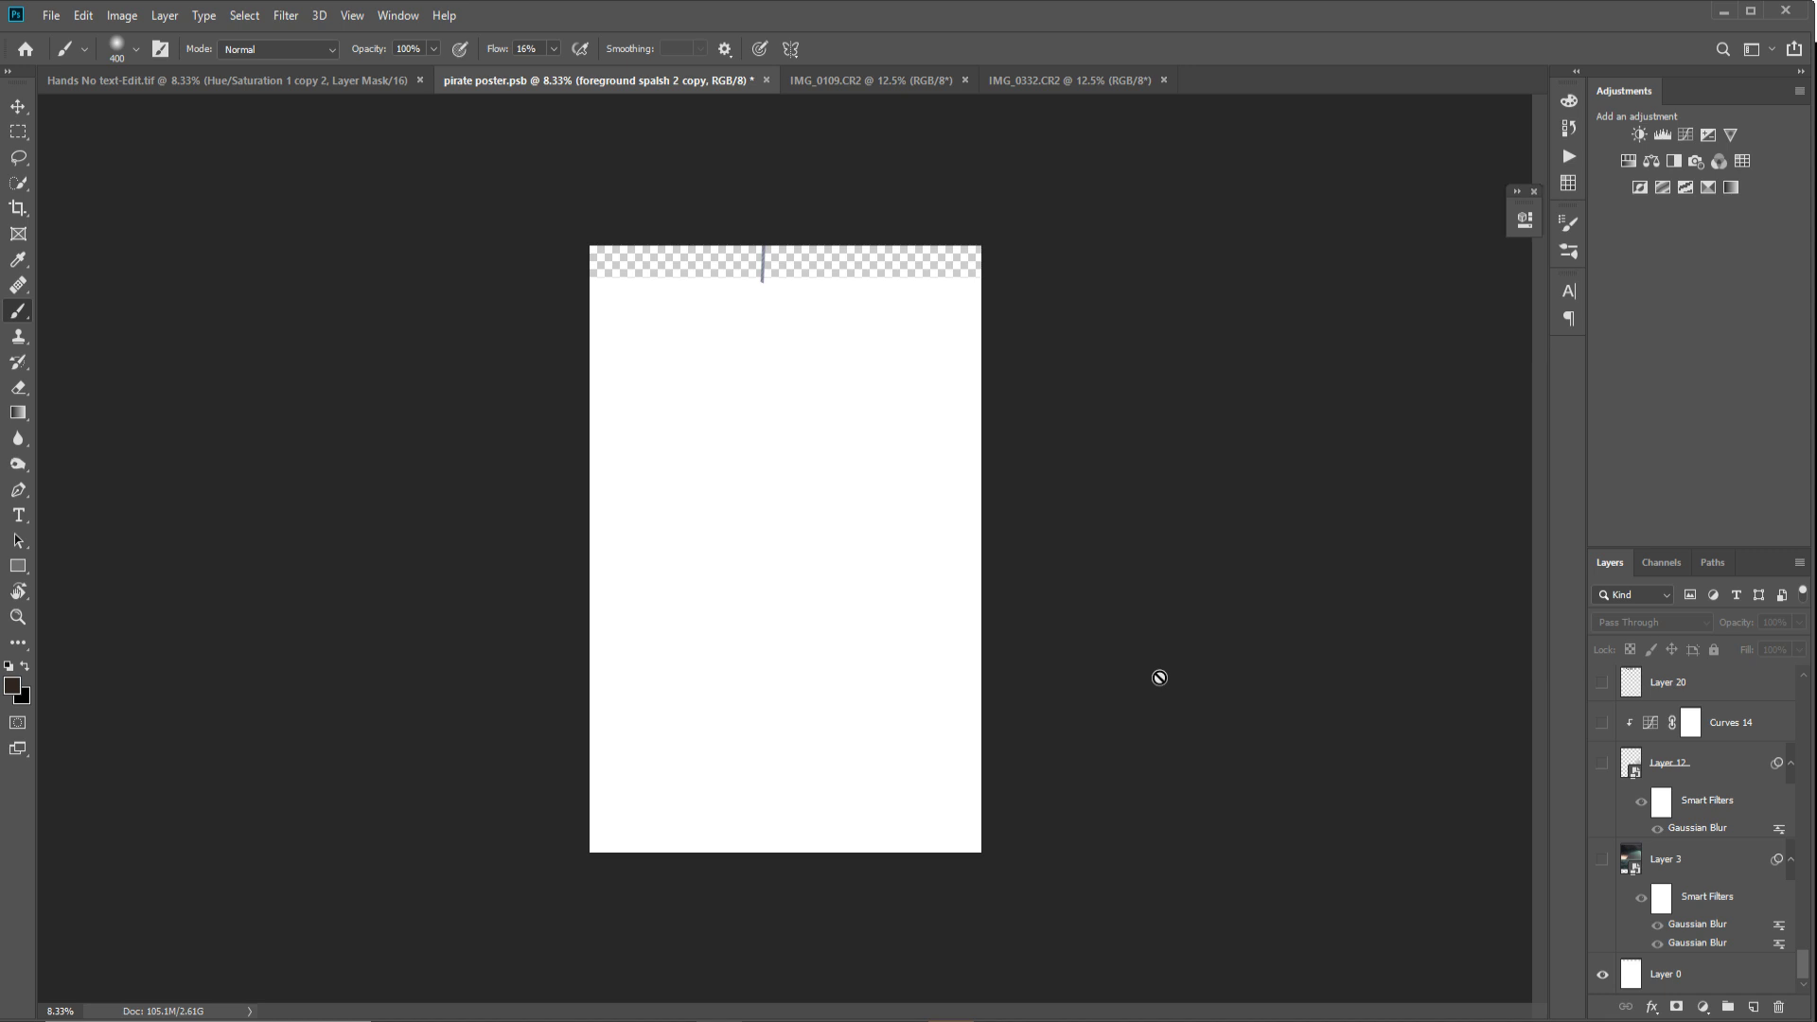
pyautogui.click(1601, 861)
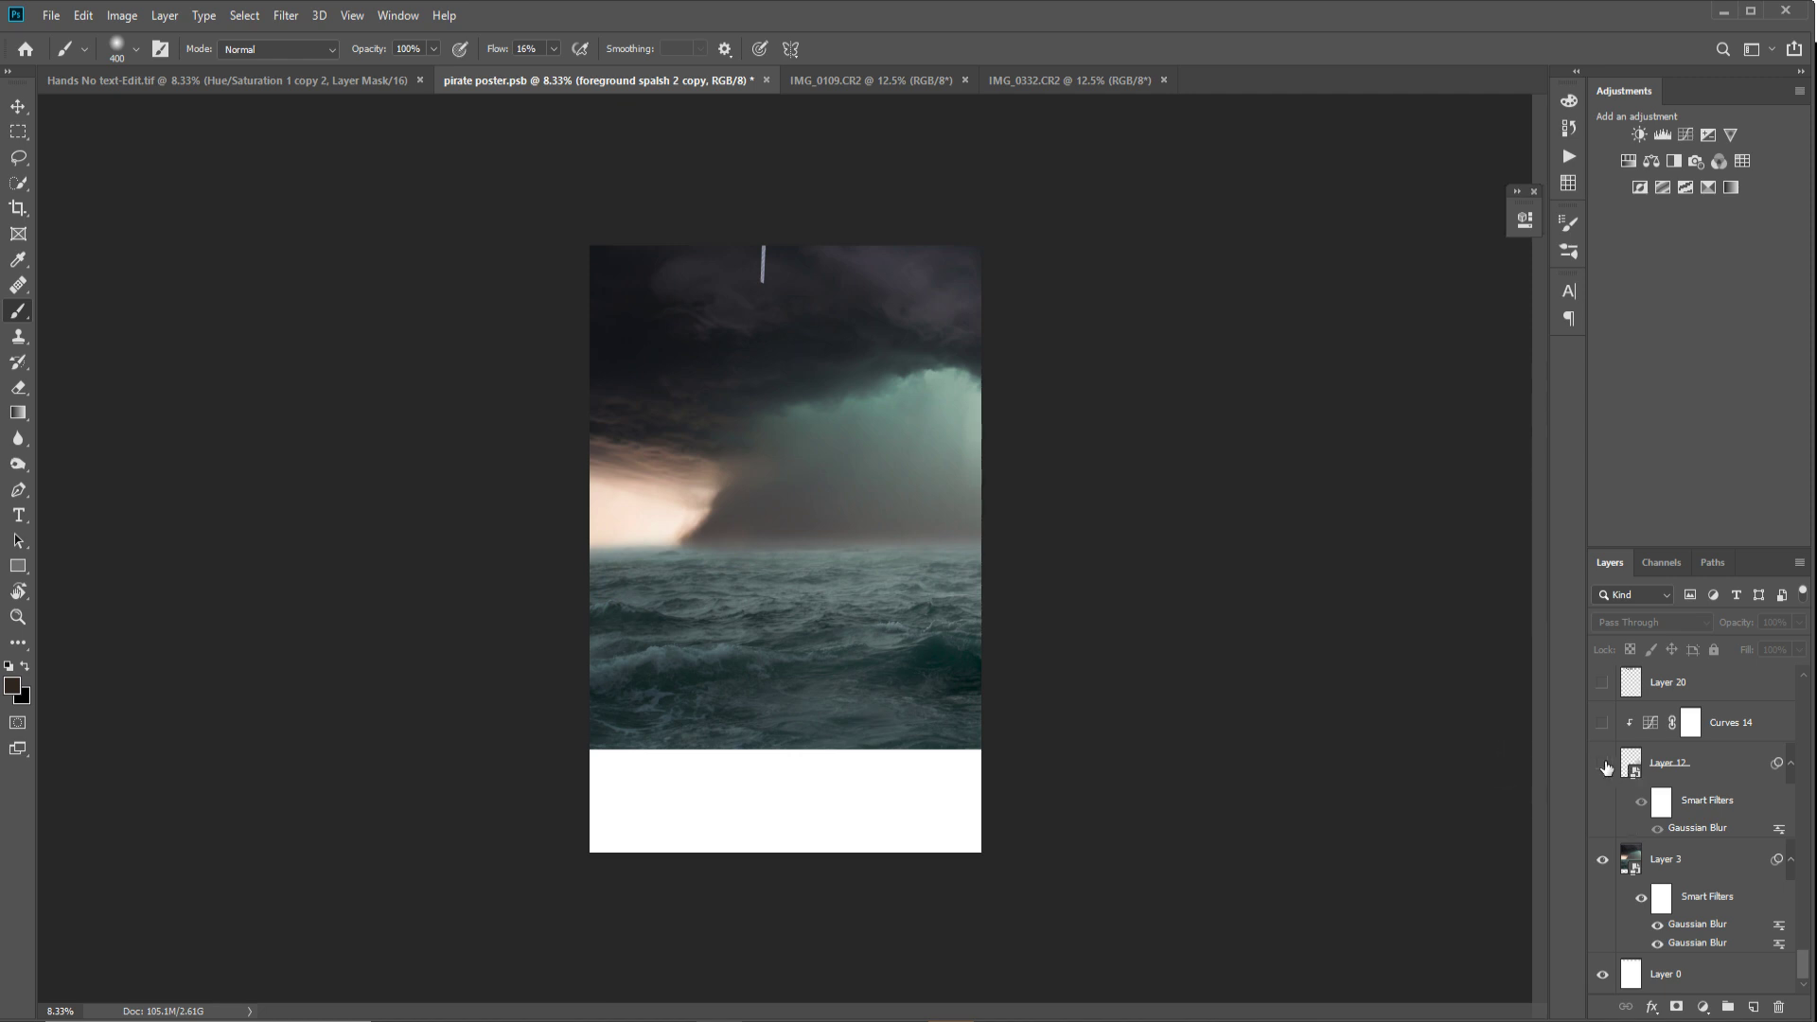
# Step: Reveal Layer 12, the white water splash rising from the sea
pyautogui.click(1602, 765)
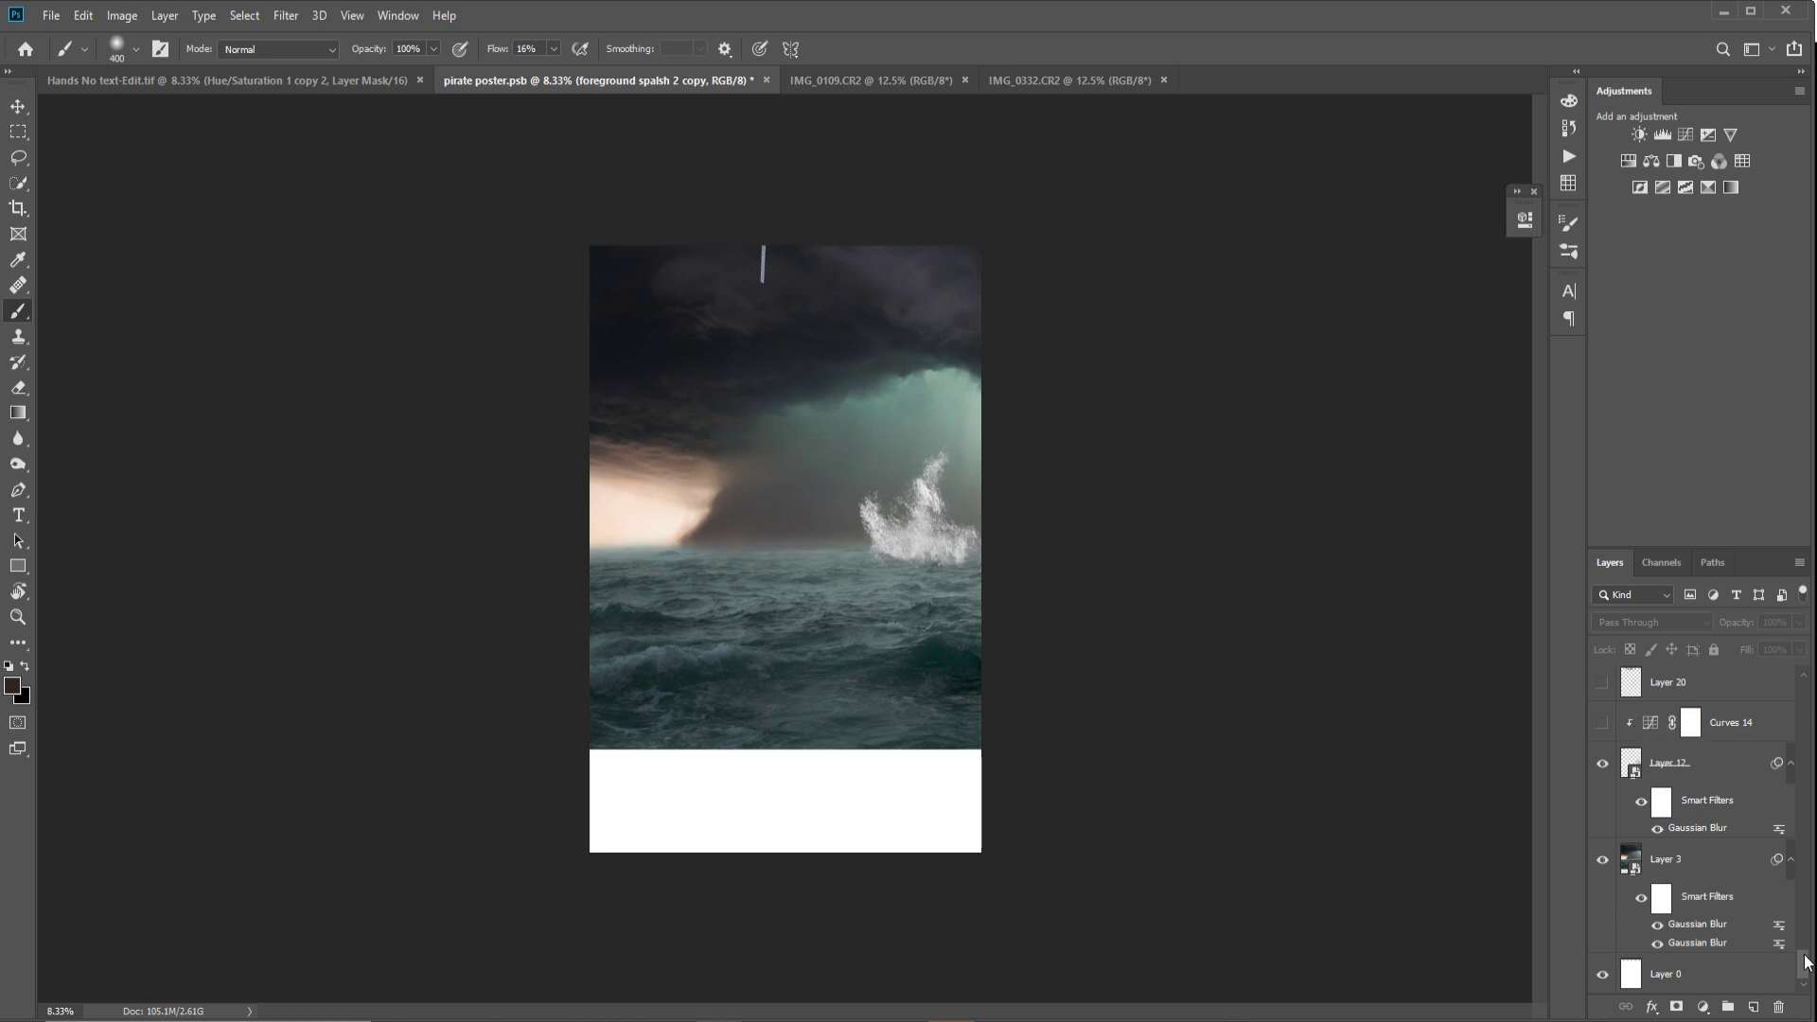
pyautogui.moveTo(1806, 962); pyautogui.dragTo(1806, 946)
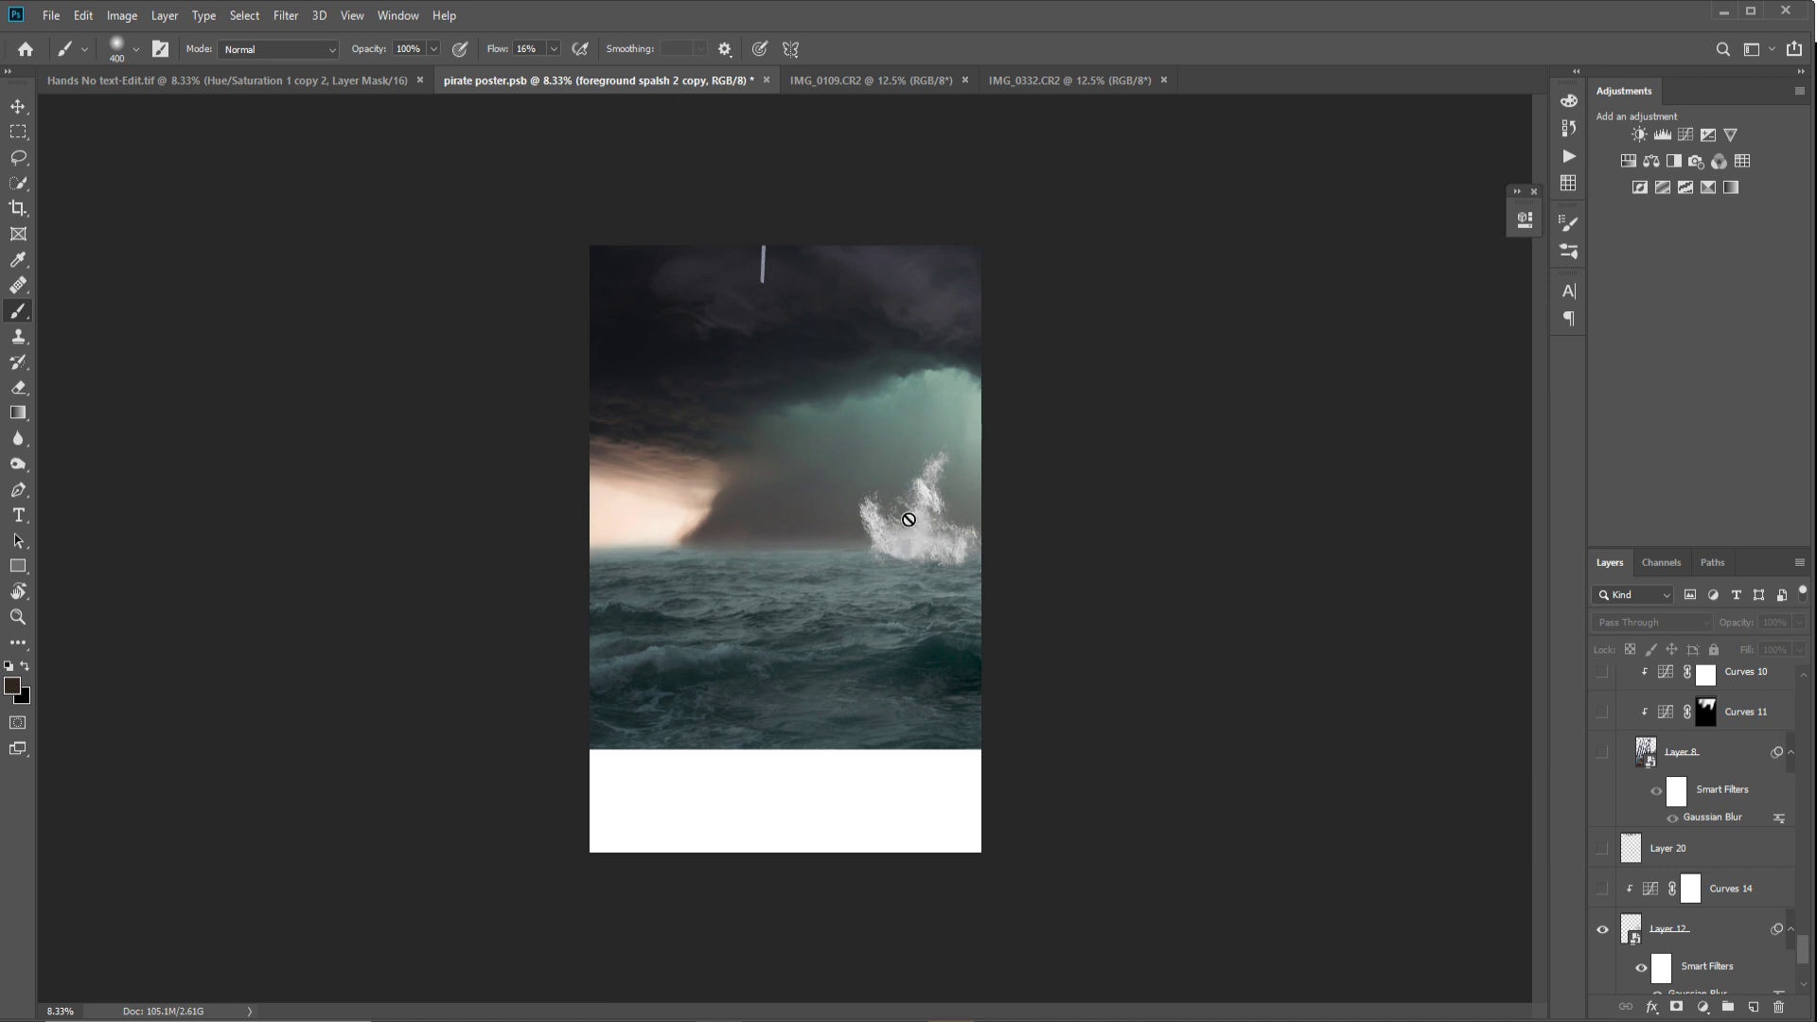
# Step: Turn on Curves 14 for the splash, Layer 20's red strokes, and Layer 8's ship deck
pyautogui.click(1602, 890)
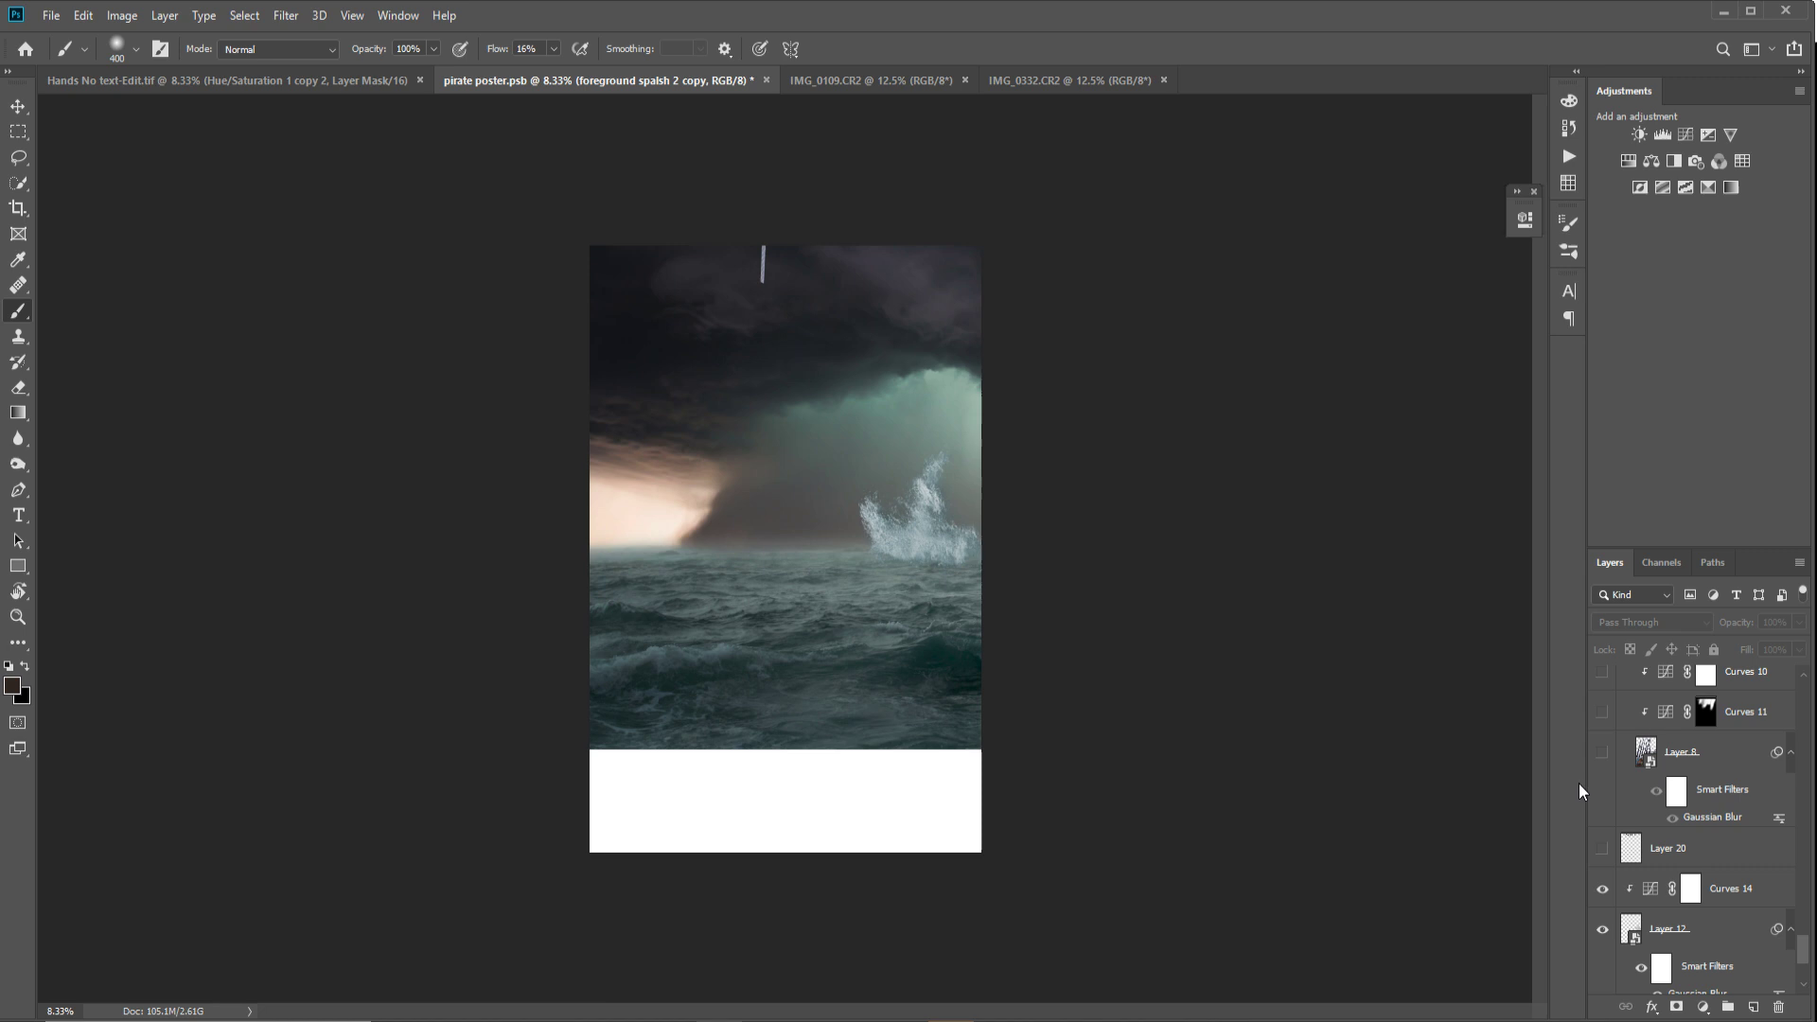
pyautogui.click(1603, 852)
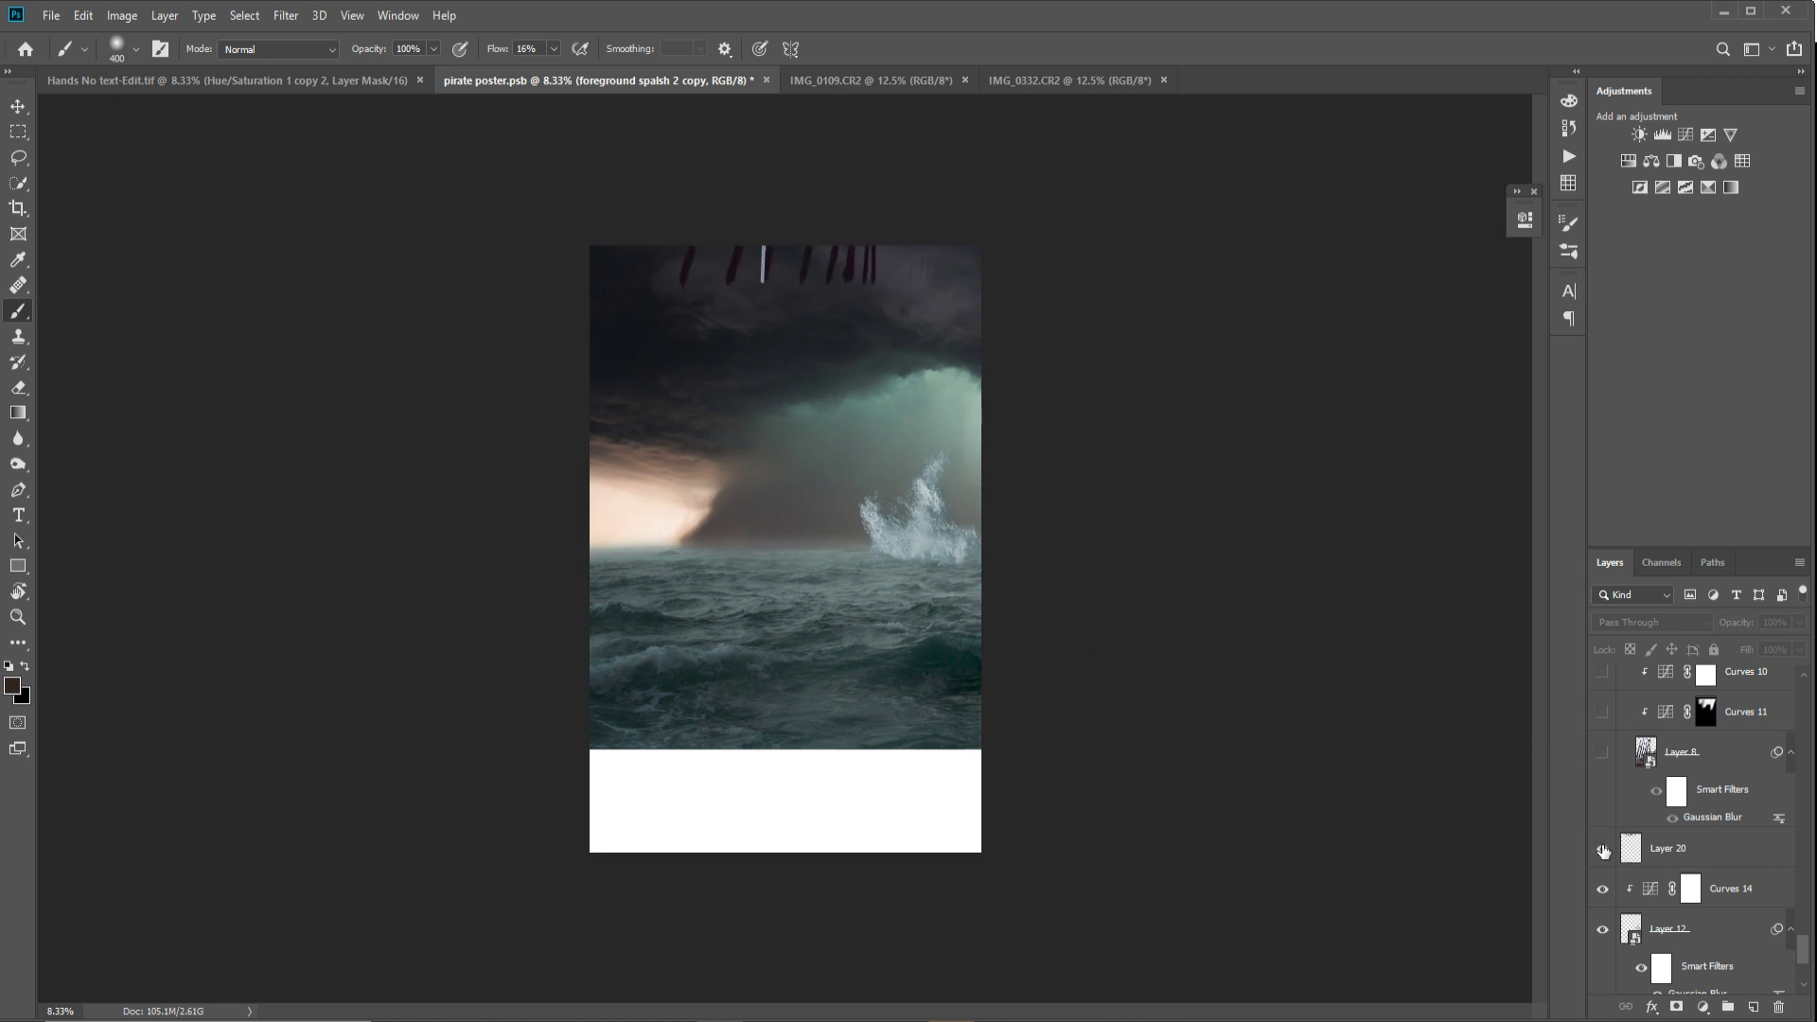
pyautogui.click(1602, 852)
pyautogui.click(1602, 851)
pyautogui.click(1603, 754)
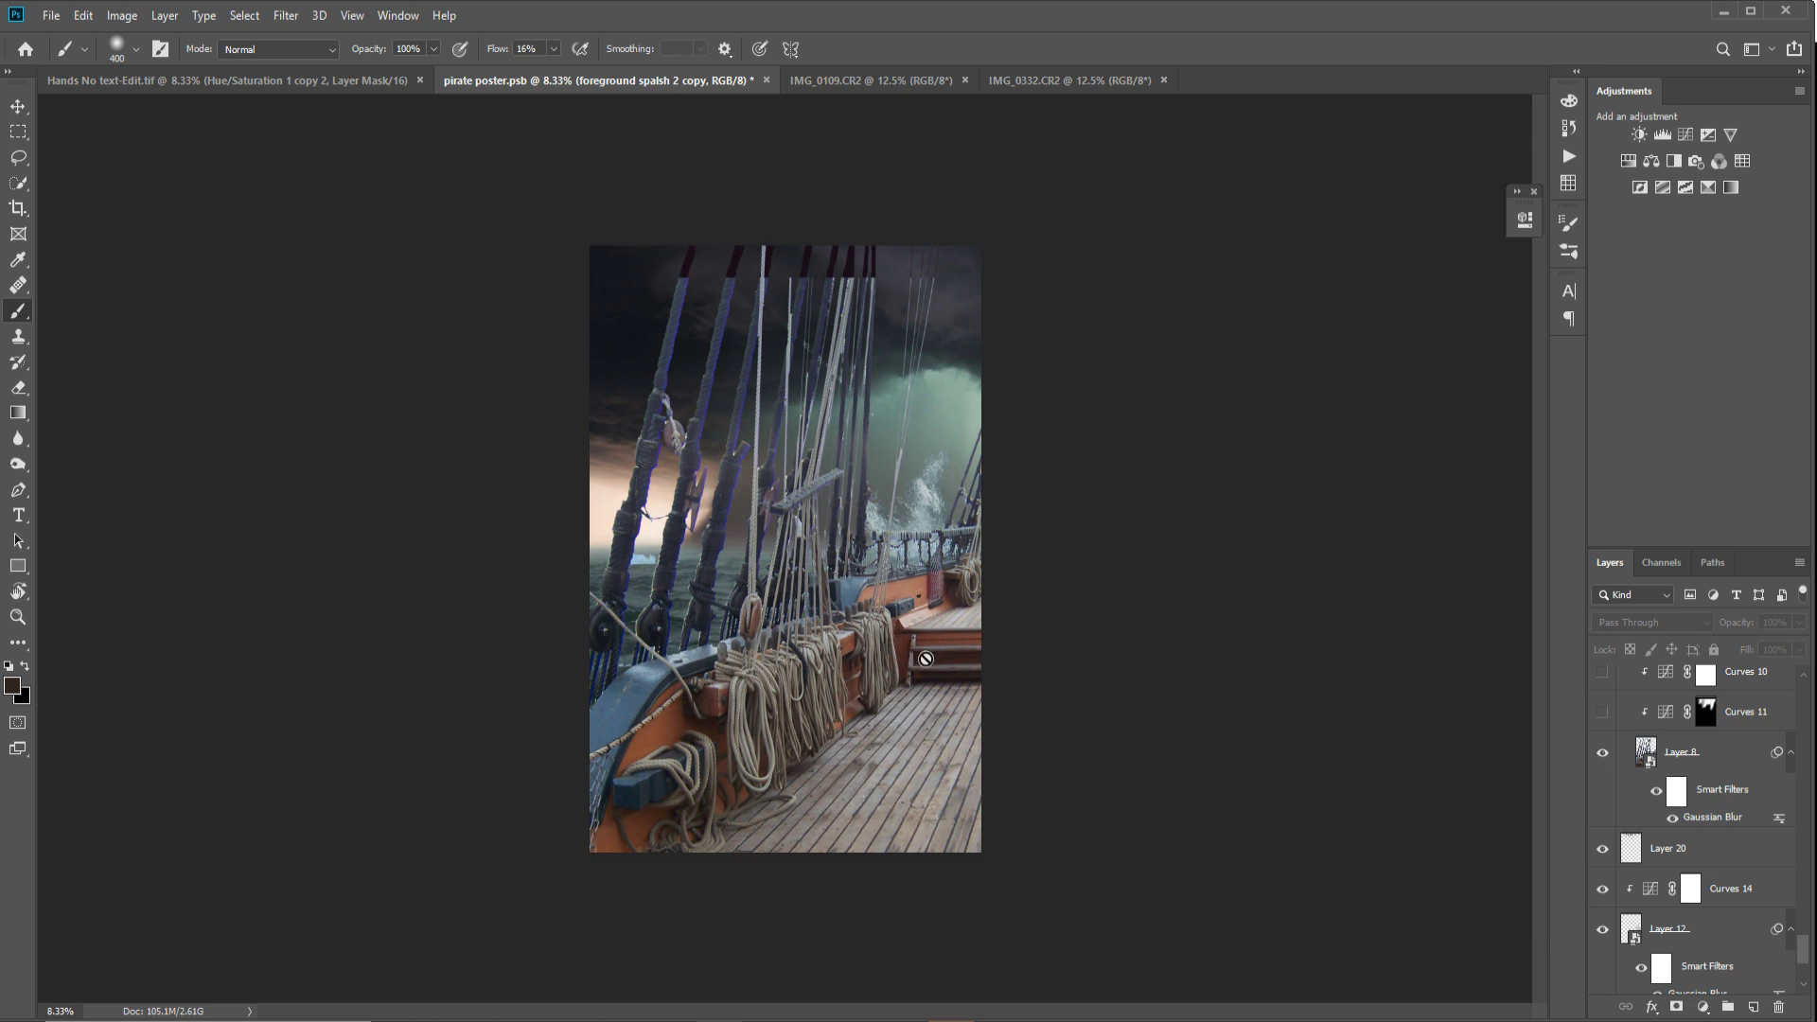
# Step: Enable Curves 11, Curves 10, Hue/Saturation 4 and Curves 6 on the ship layer
pyautogui.scroll(4, 1601, 836)
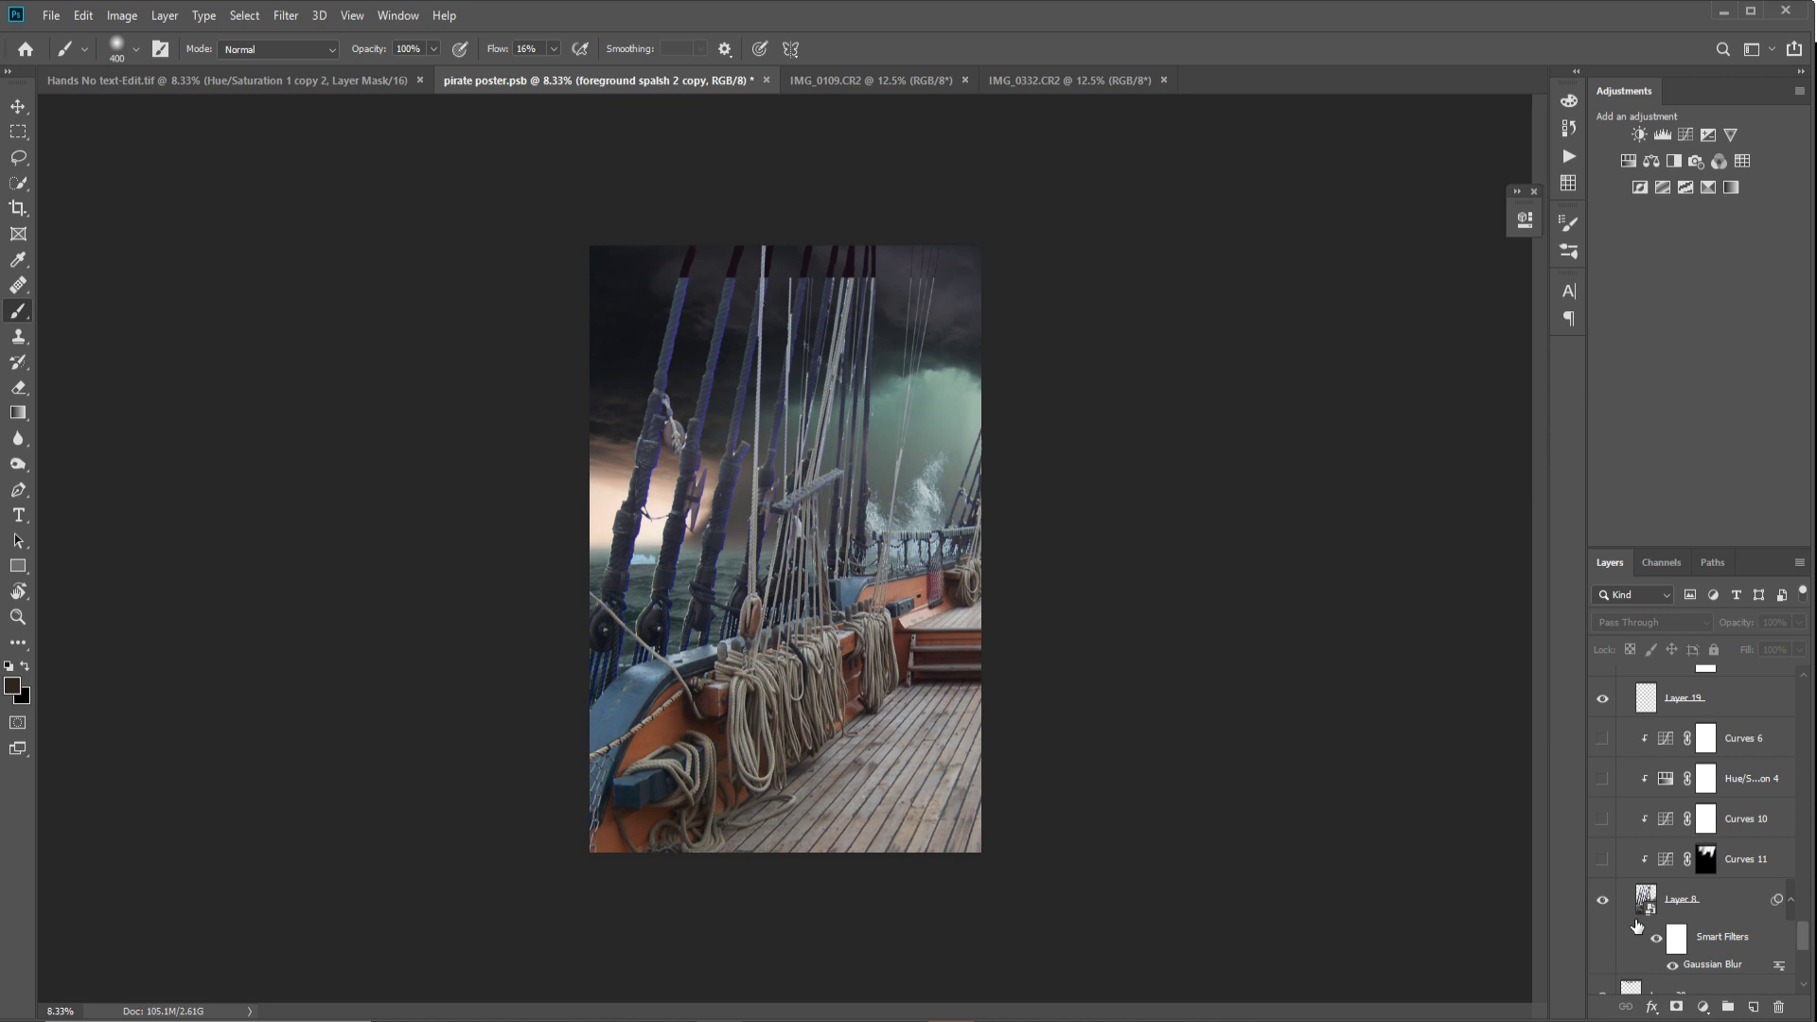
pyautogui.click(1602, 859)
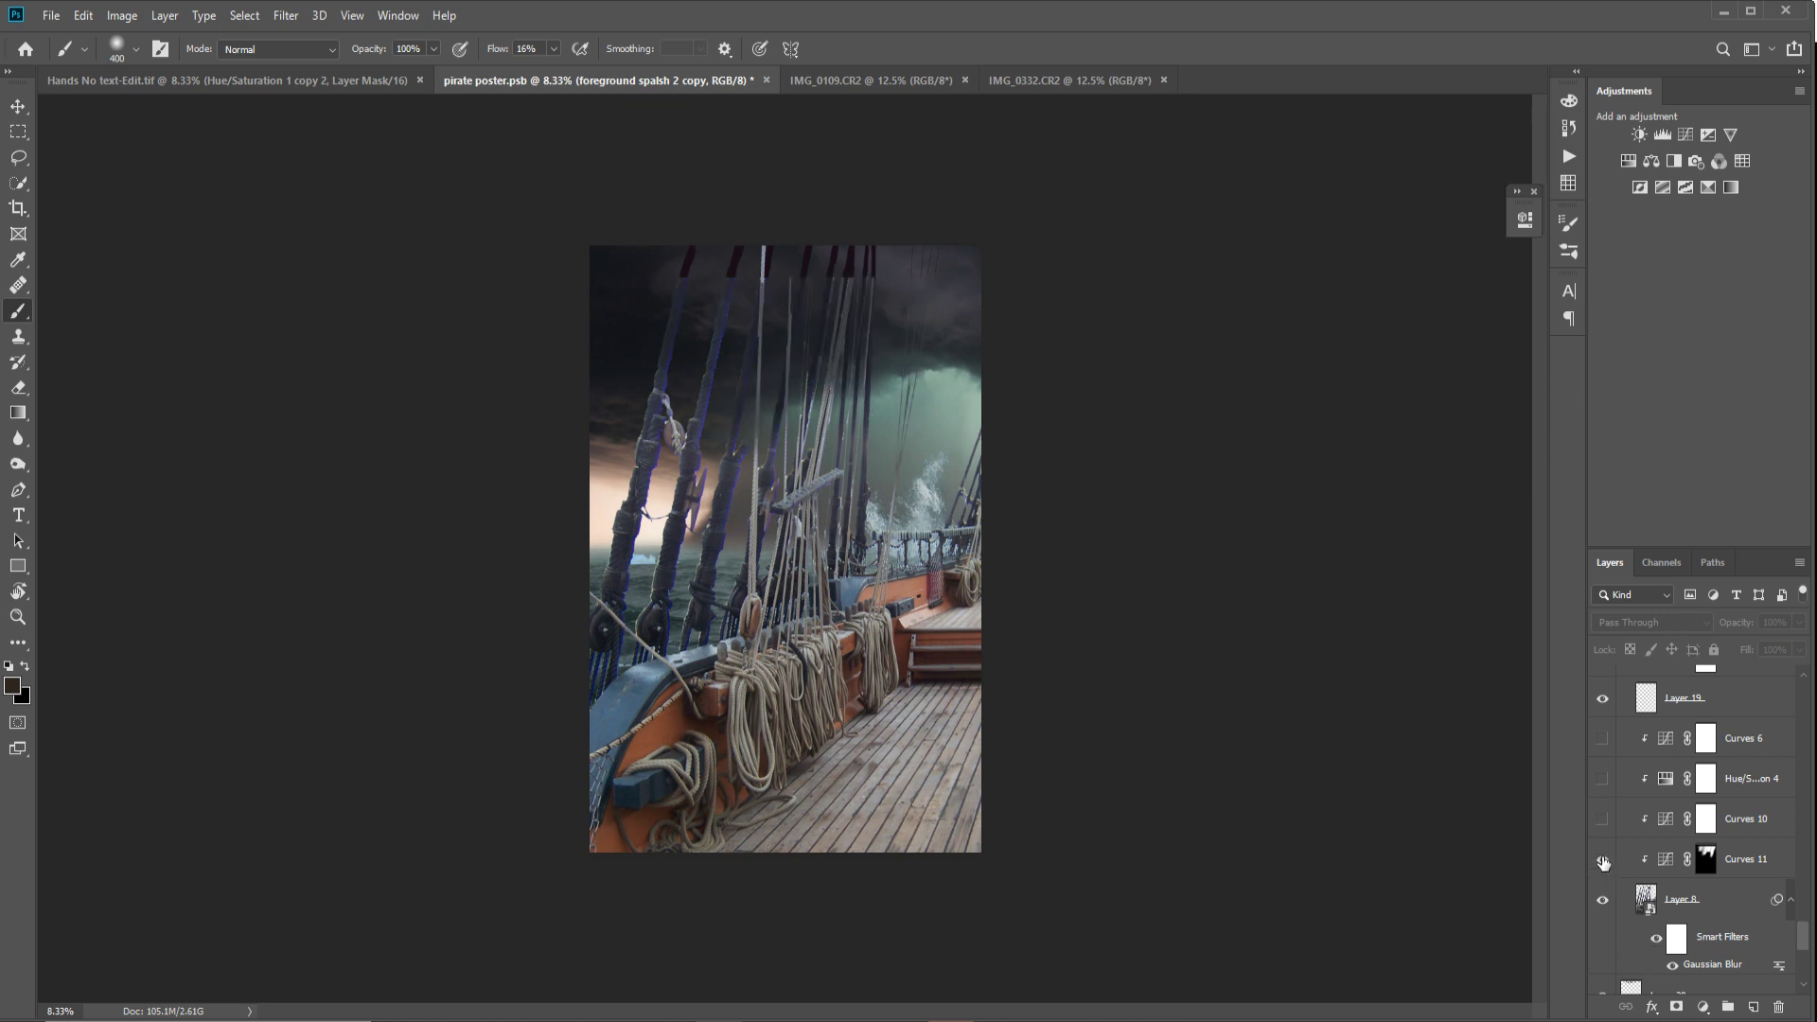
pyautogui.click(1602, 820)
pyautogui.click(1661, 823)
pyautogui.click(1603, 780)
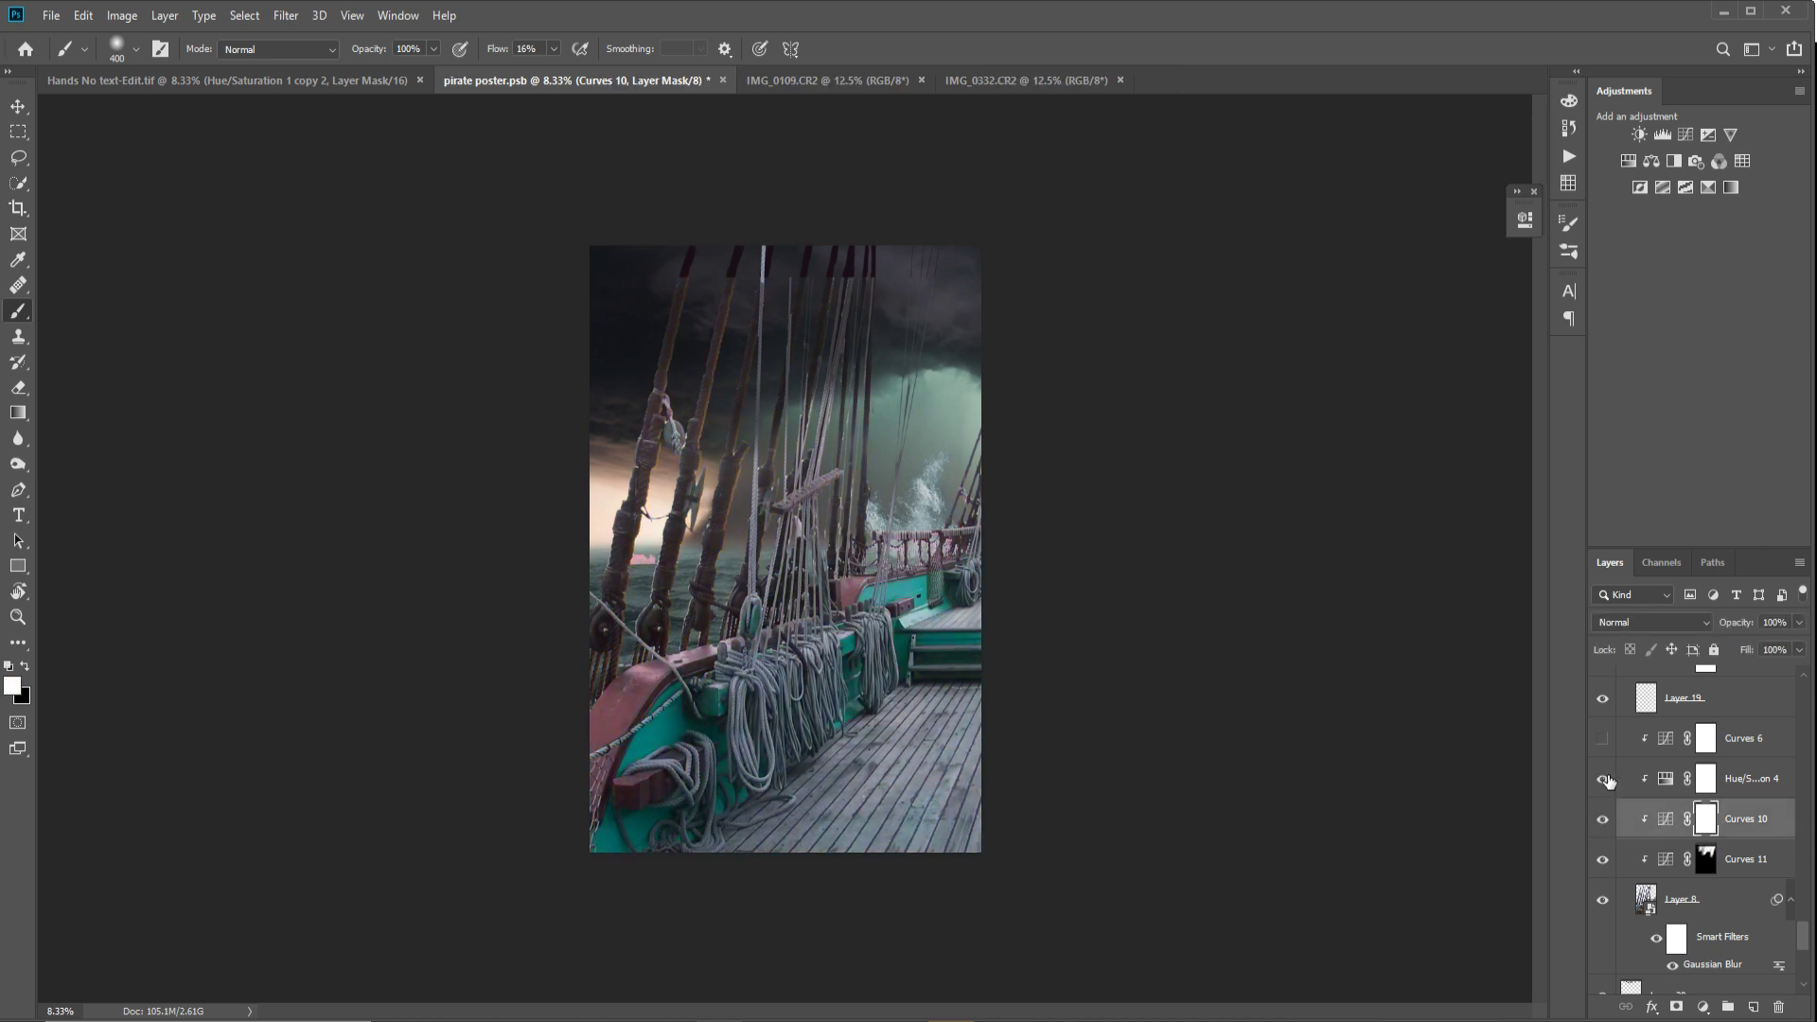
pyautogui.click(1603, 779)
pyautogui.click(1603, 780)
pyautogui.click(1602, 739)
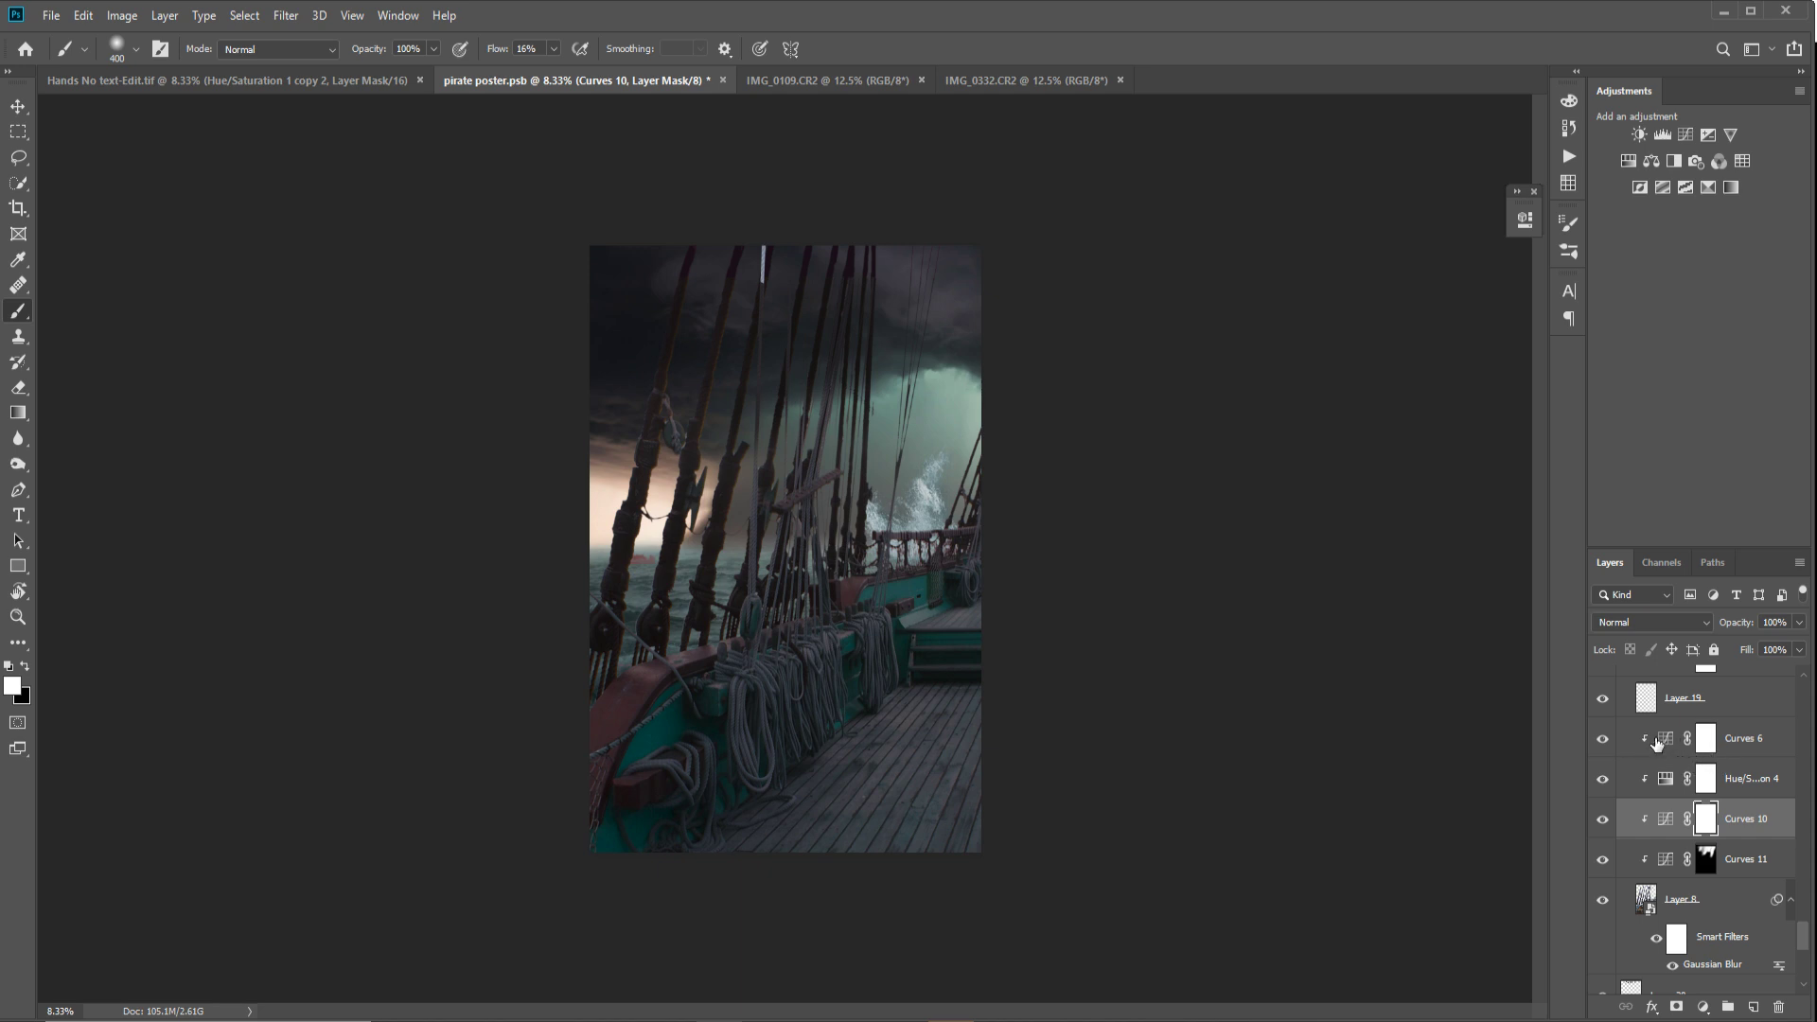
pyautogui.scroll(2, 1675, 748)
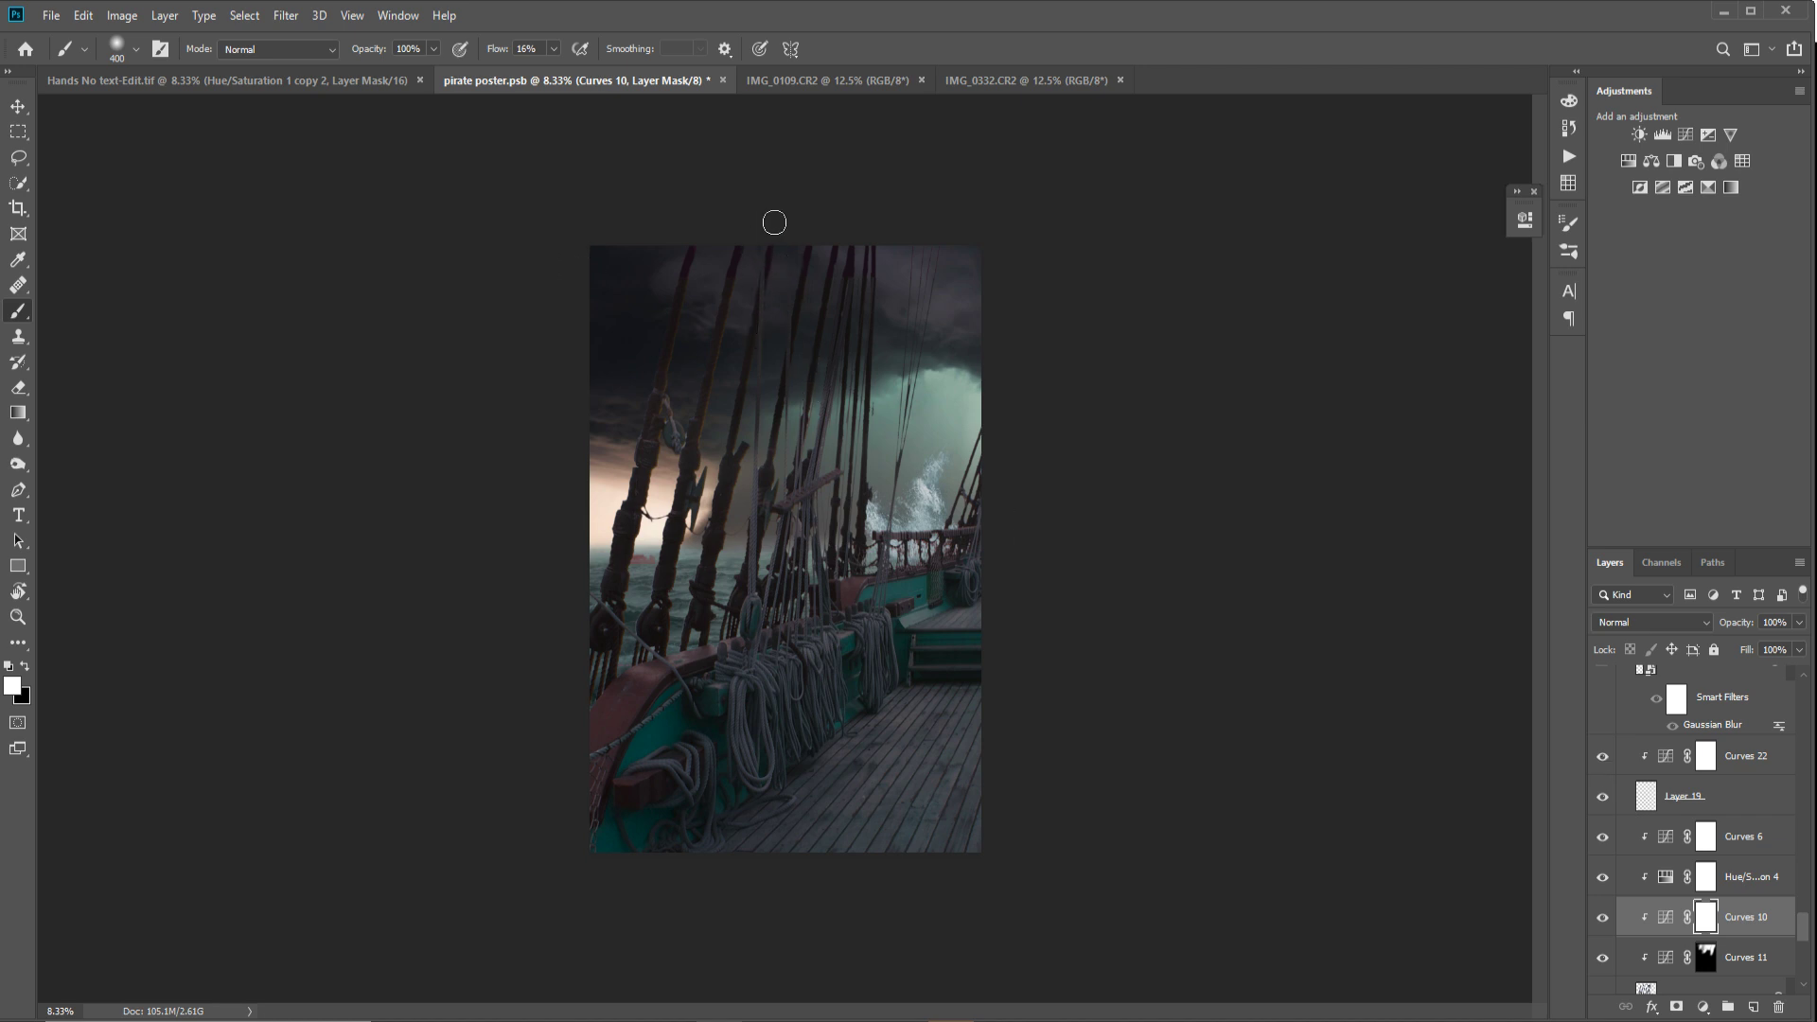
# Step: Show the Layer 11 sea-foam patch and its Hue/Saturation 7 adjustment
pyautogui.scroll(4, 1667, 784)
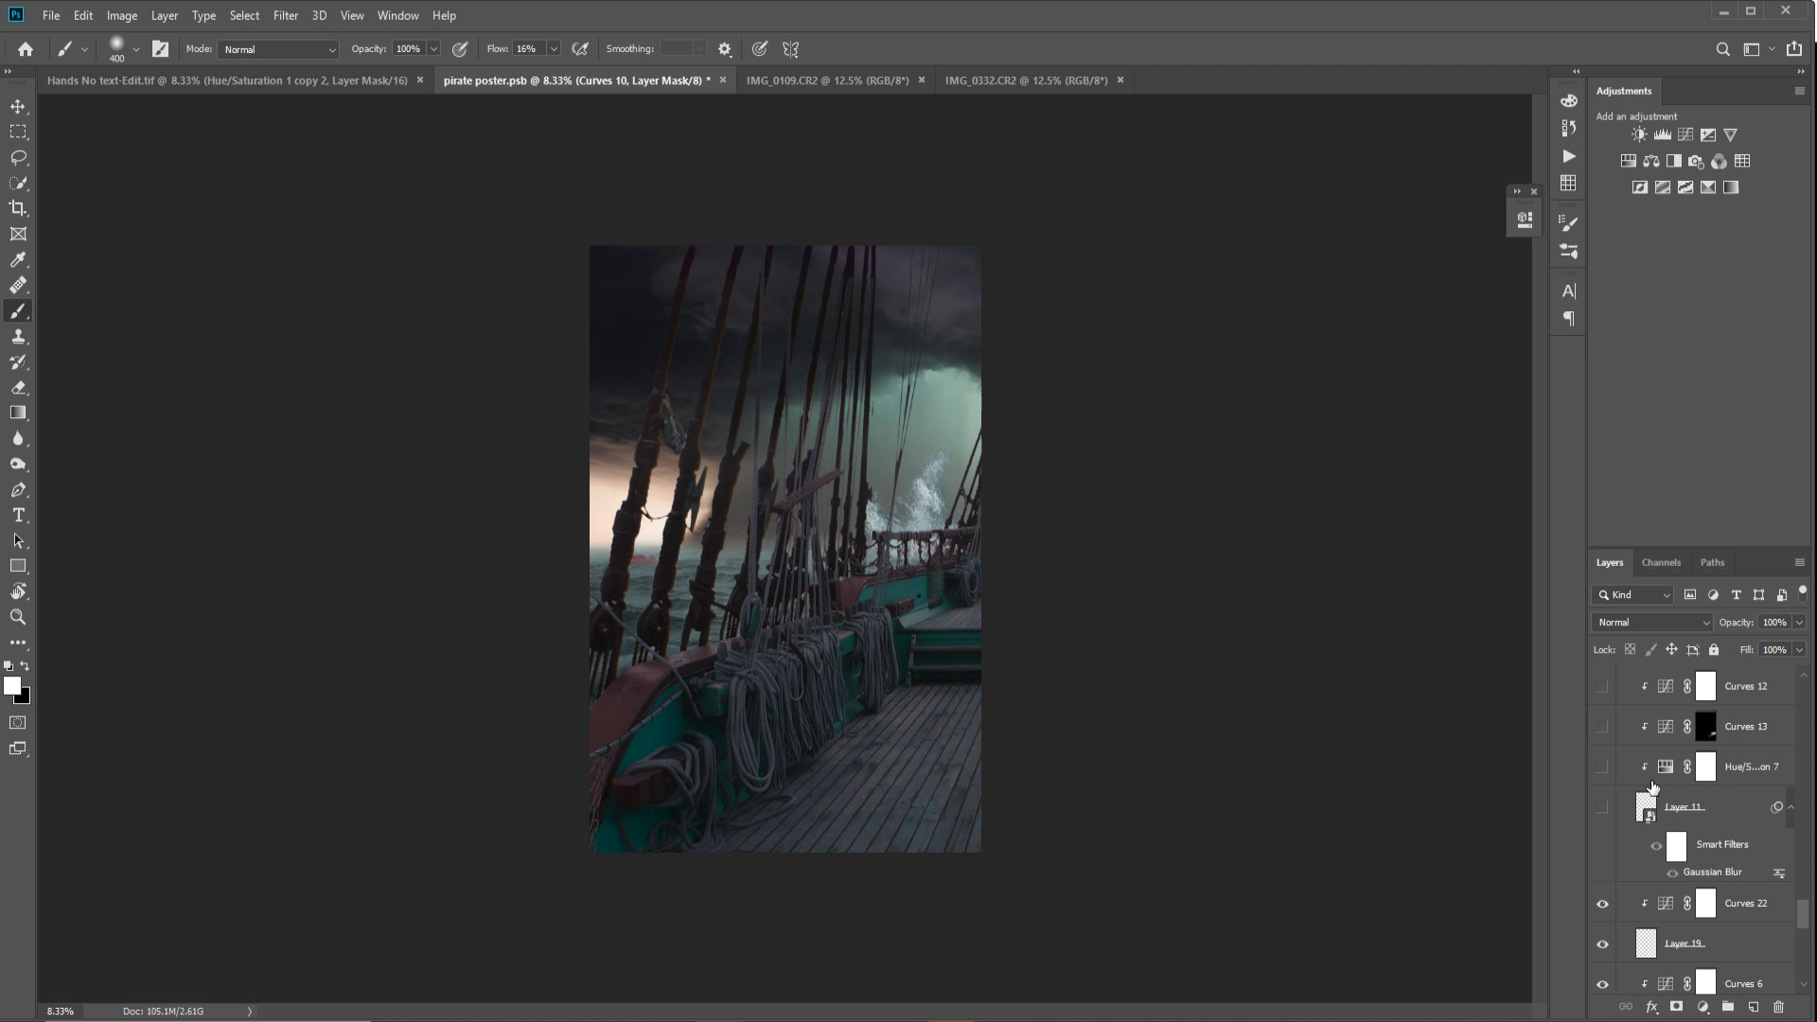
pyautogui.click(1603, 809)
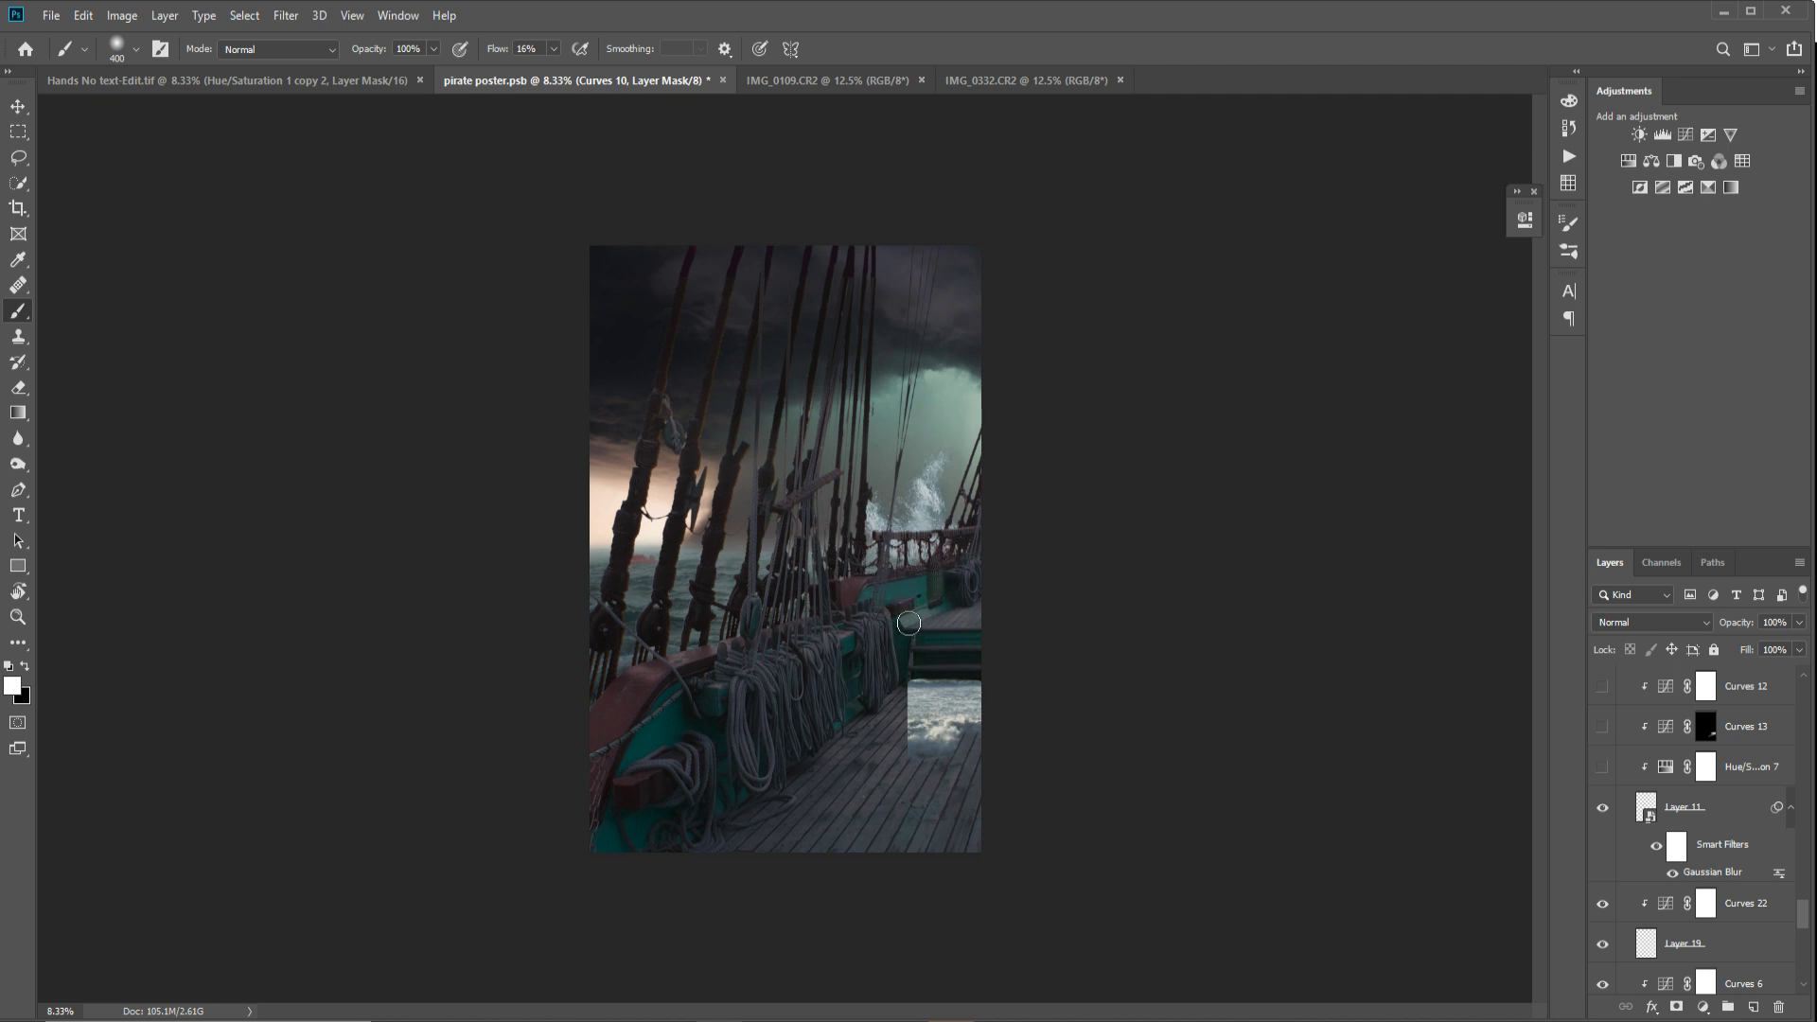
pyautogui.click(1601, 769)
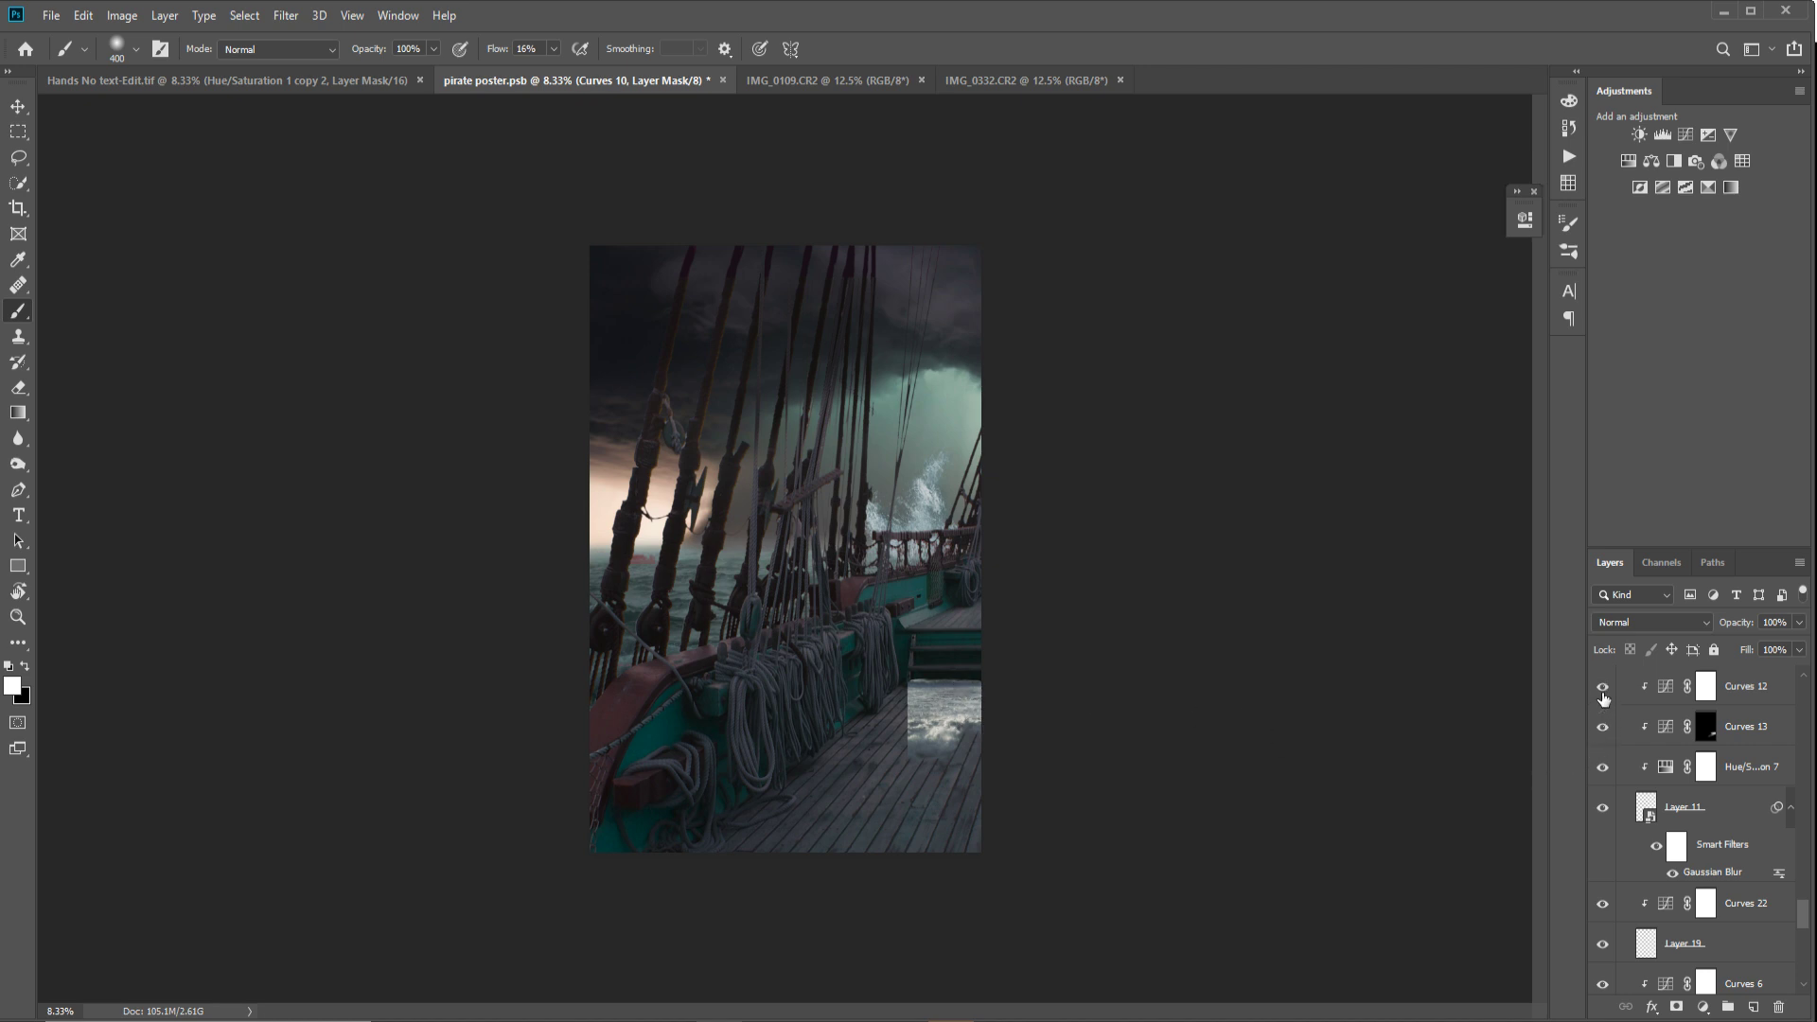
pyautogui.scroll(3, 1656, 776)
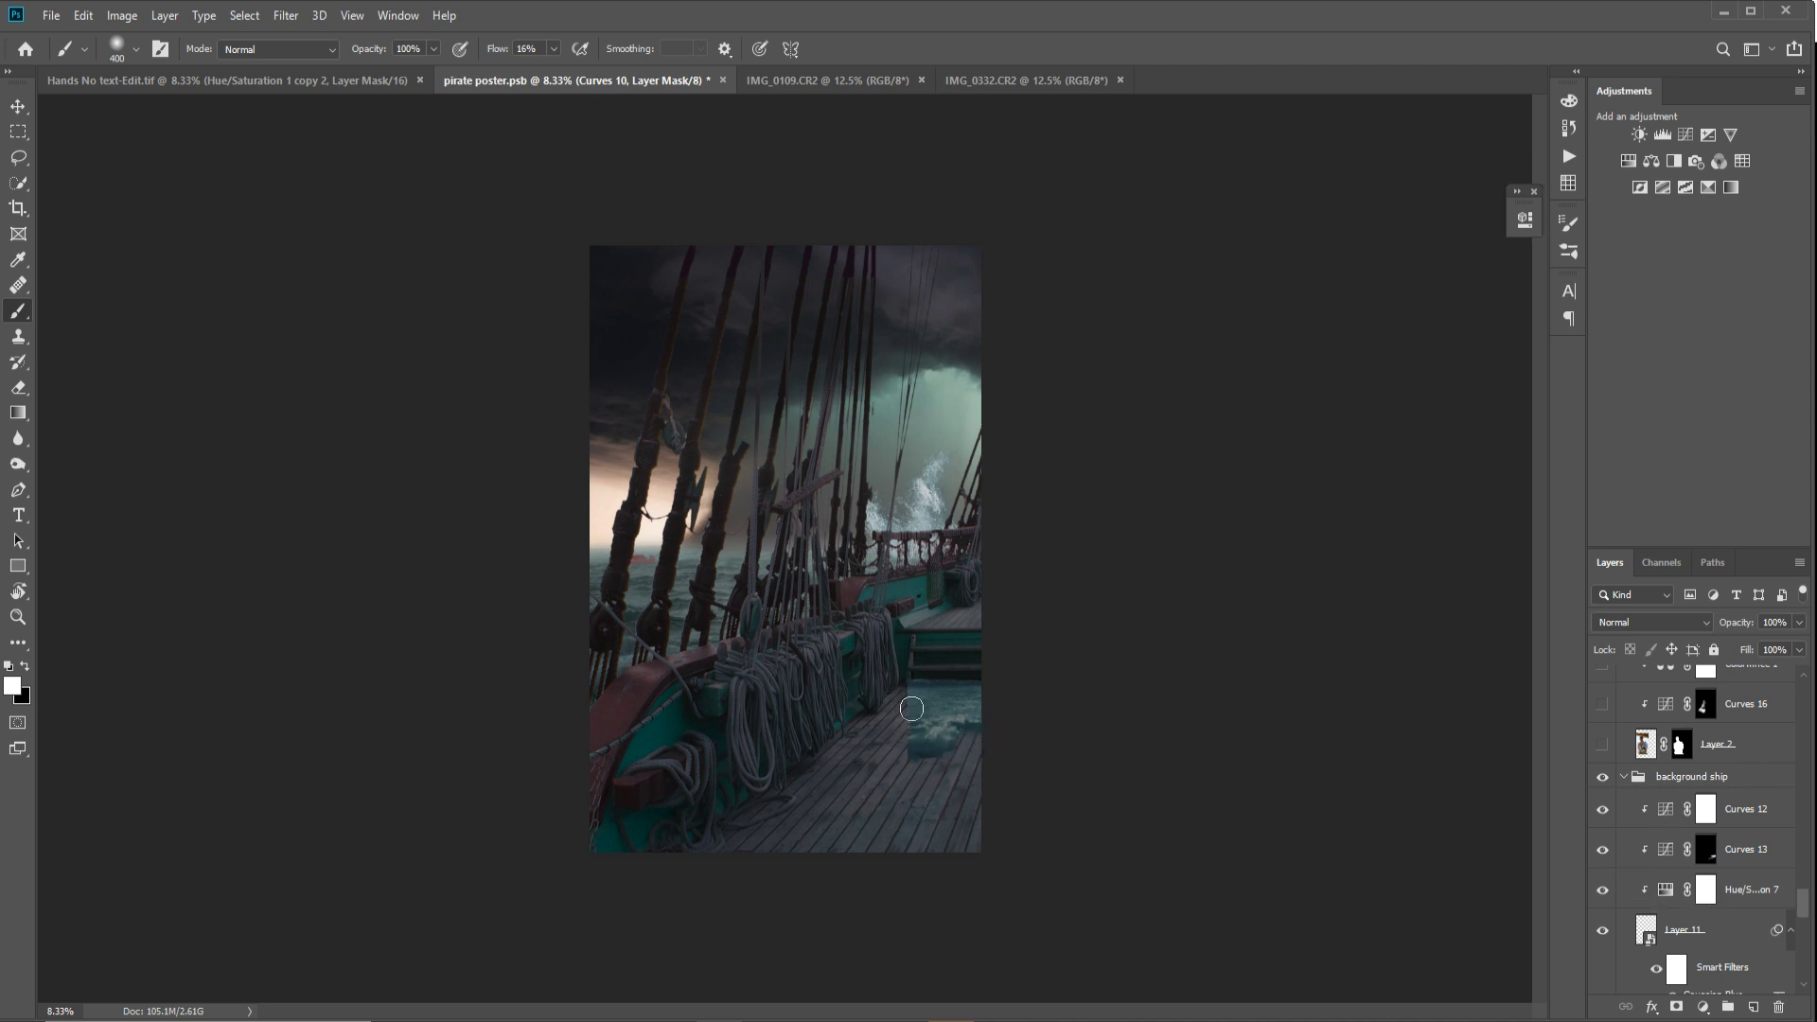
pyautogui.scroll(2, 1708, 780)
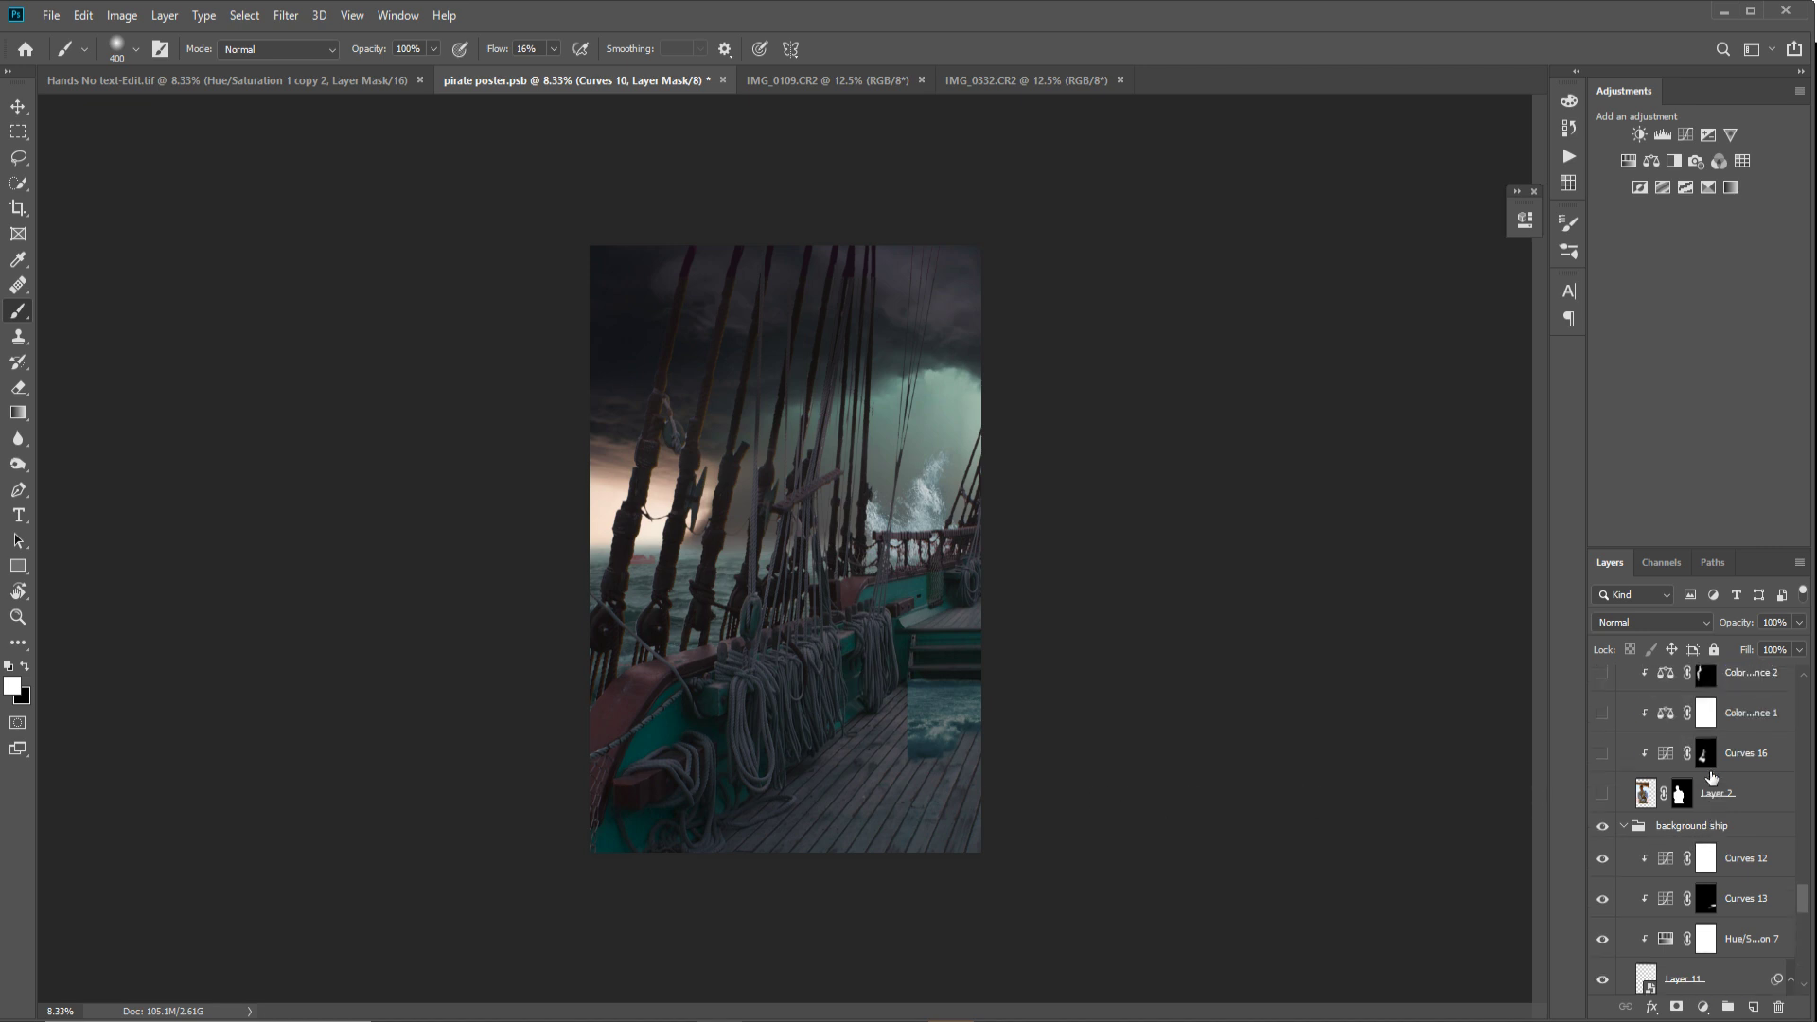
# Step: Collapse the background ship group and show Layer 2's man with Curves 16
pyautogui.click(1621, 854)
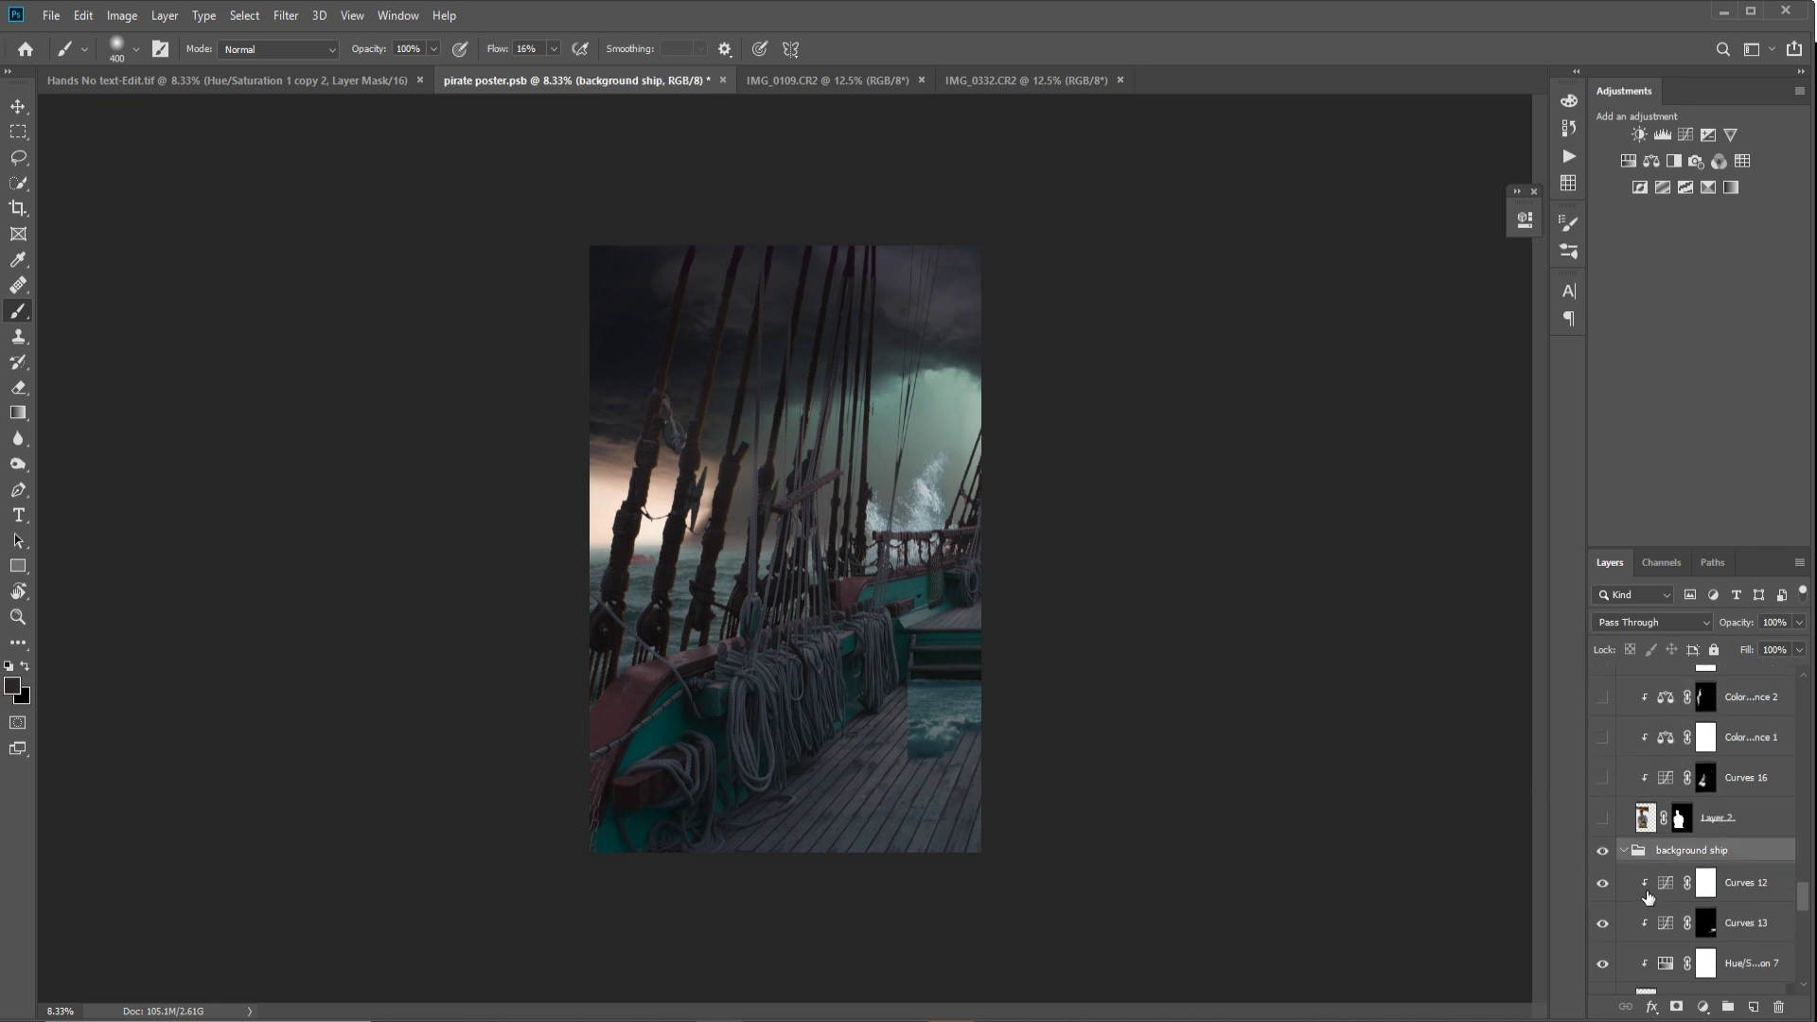
pyautogui.click(1624, 852)
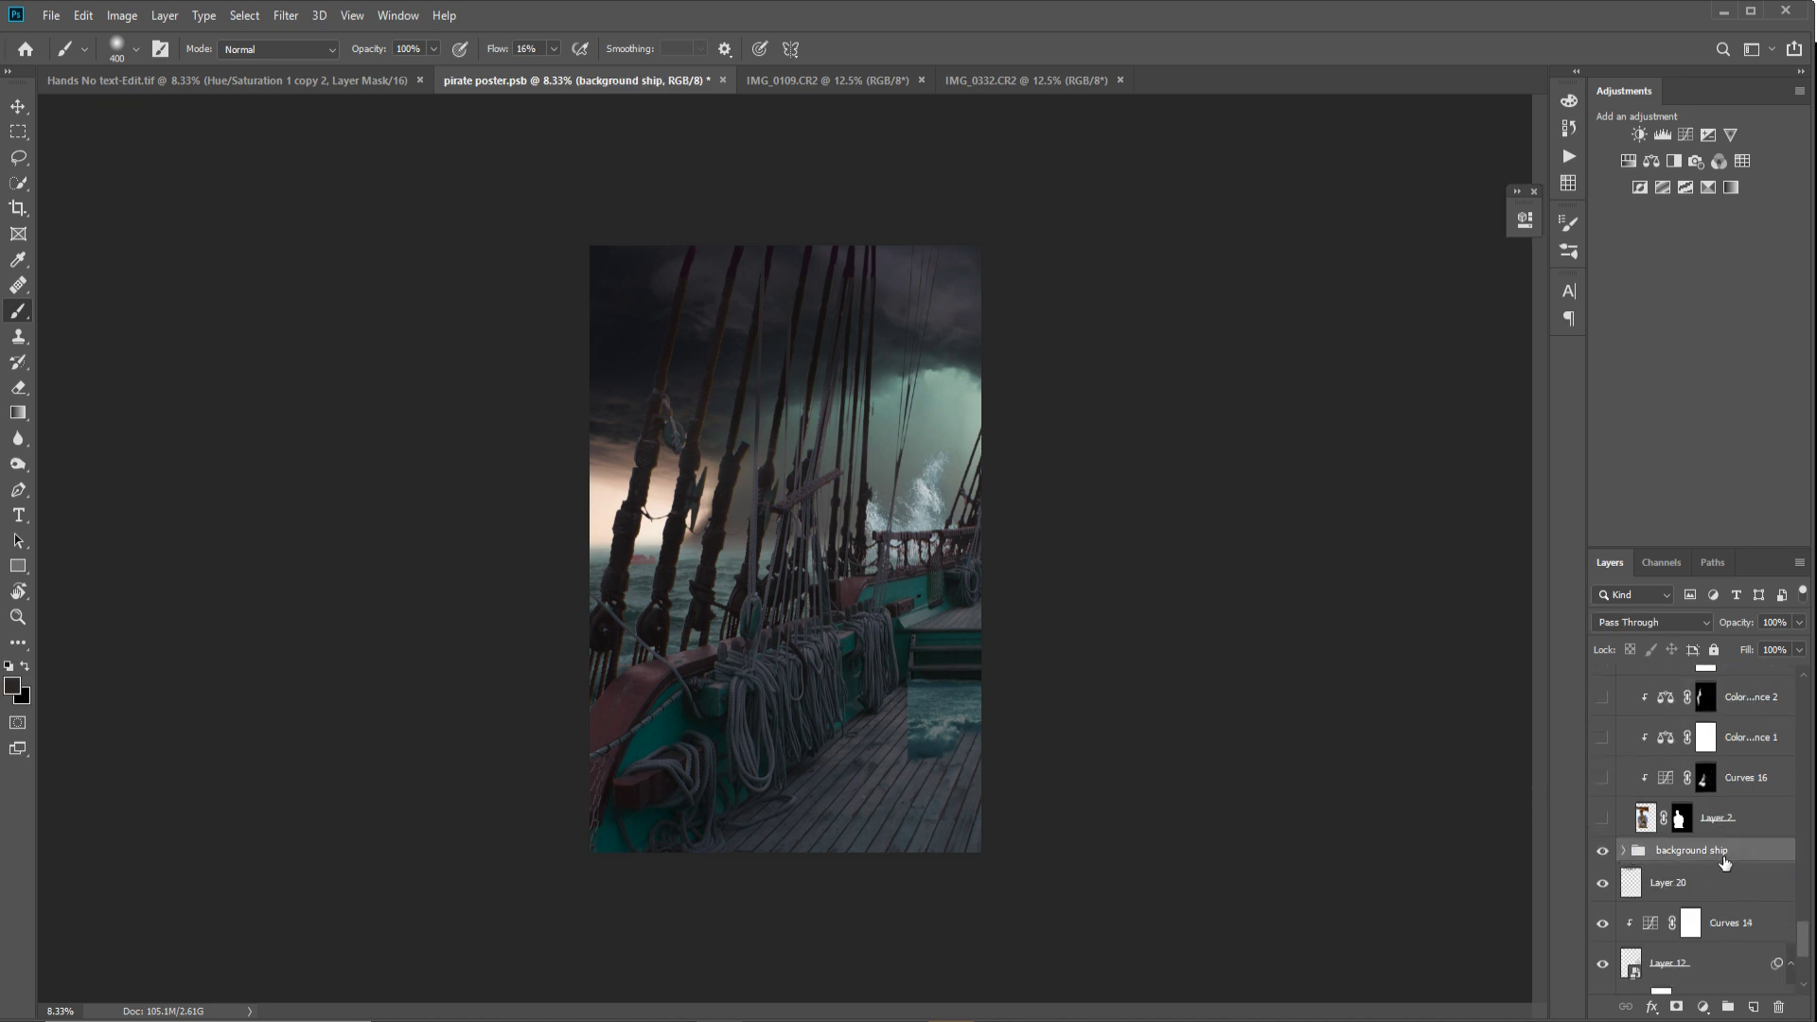
pyautogui.scroll(2, 1683, 860)
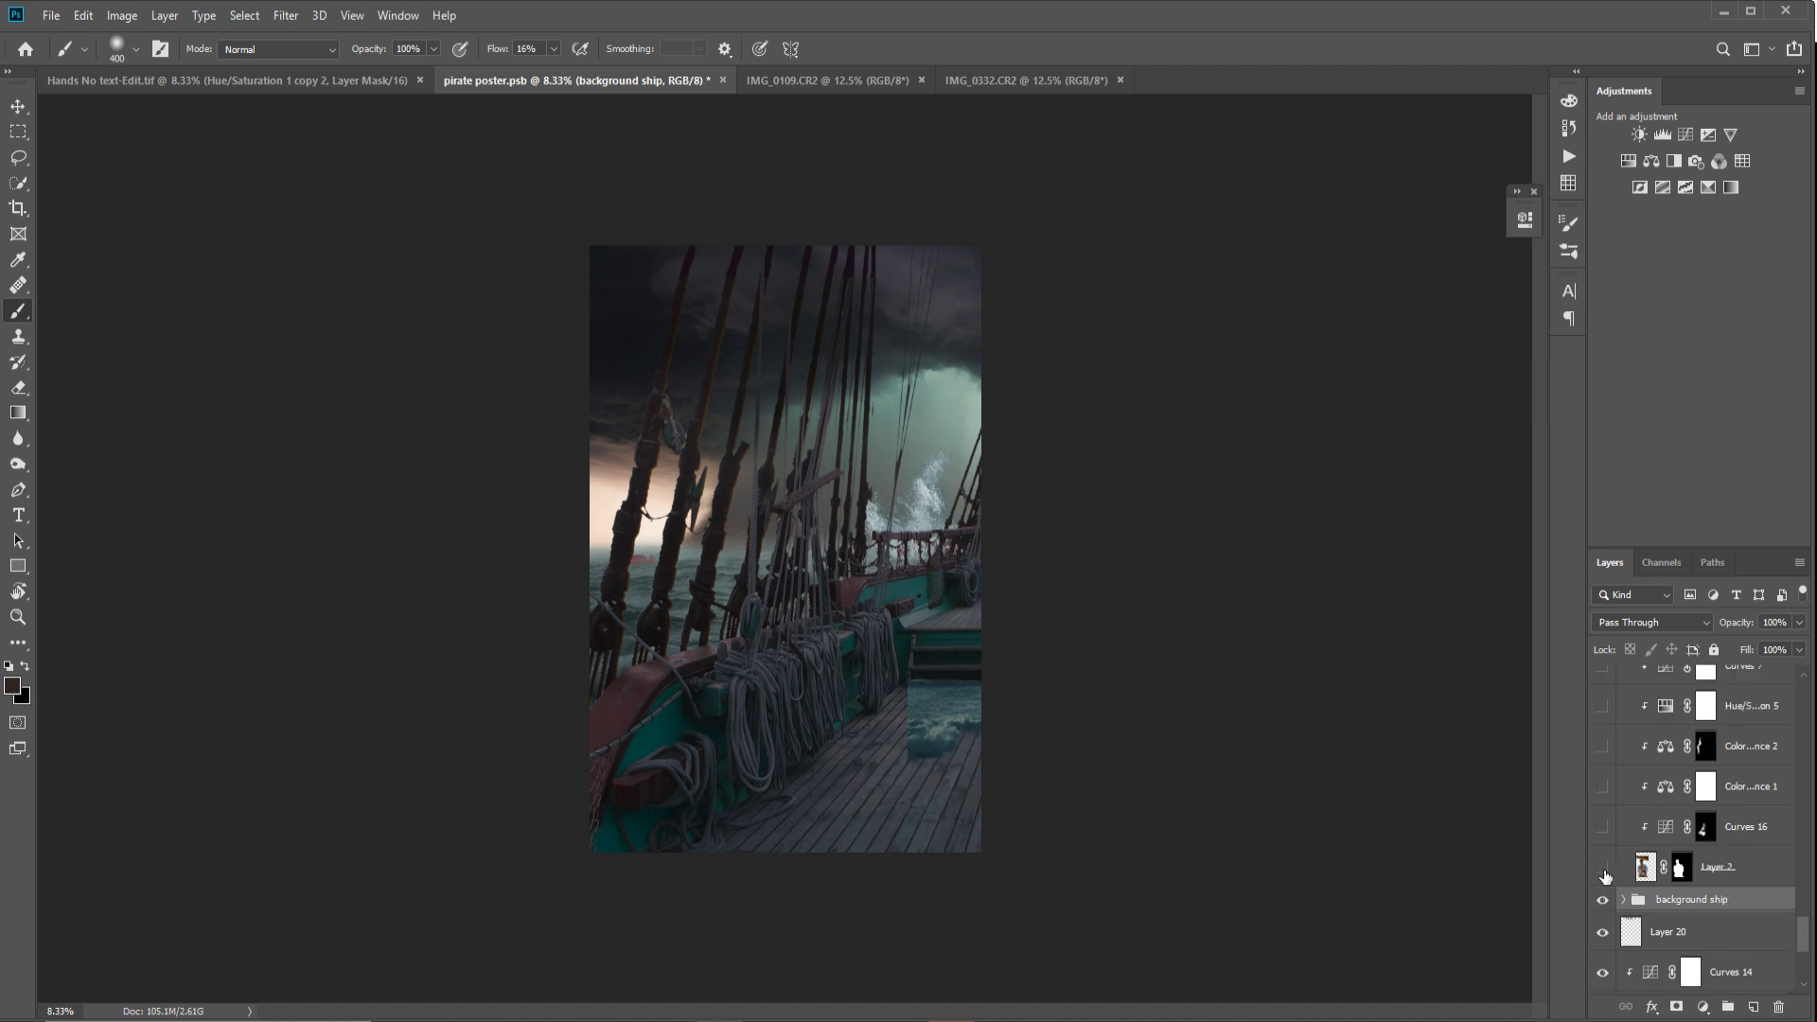
pyautogui.click(1603, 870)
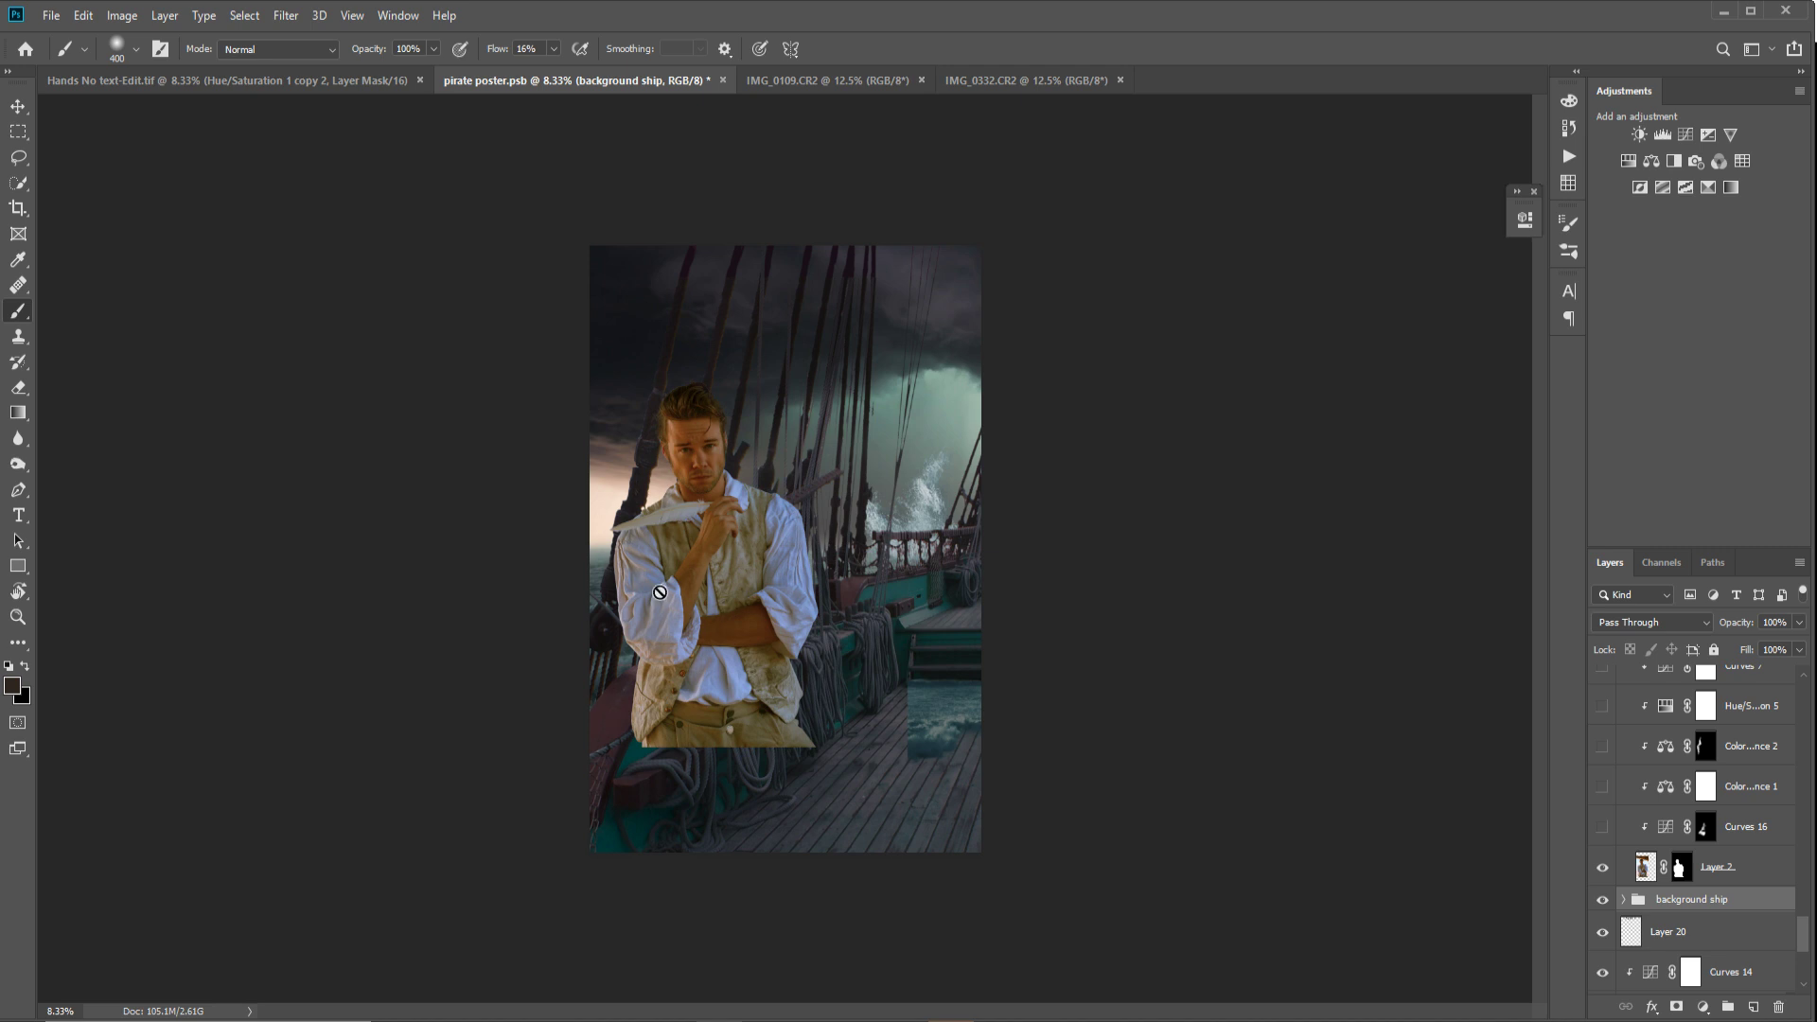
pyautogui.click(1600, 828)
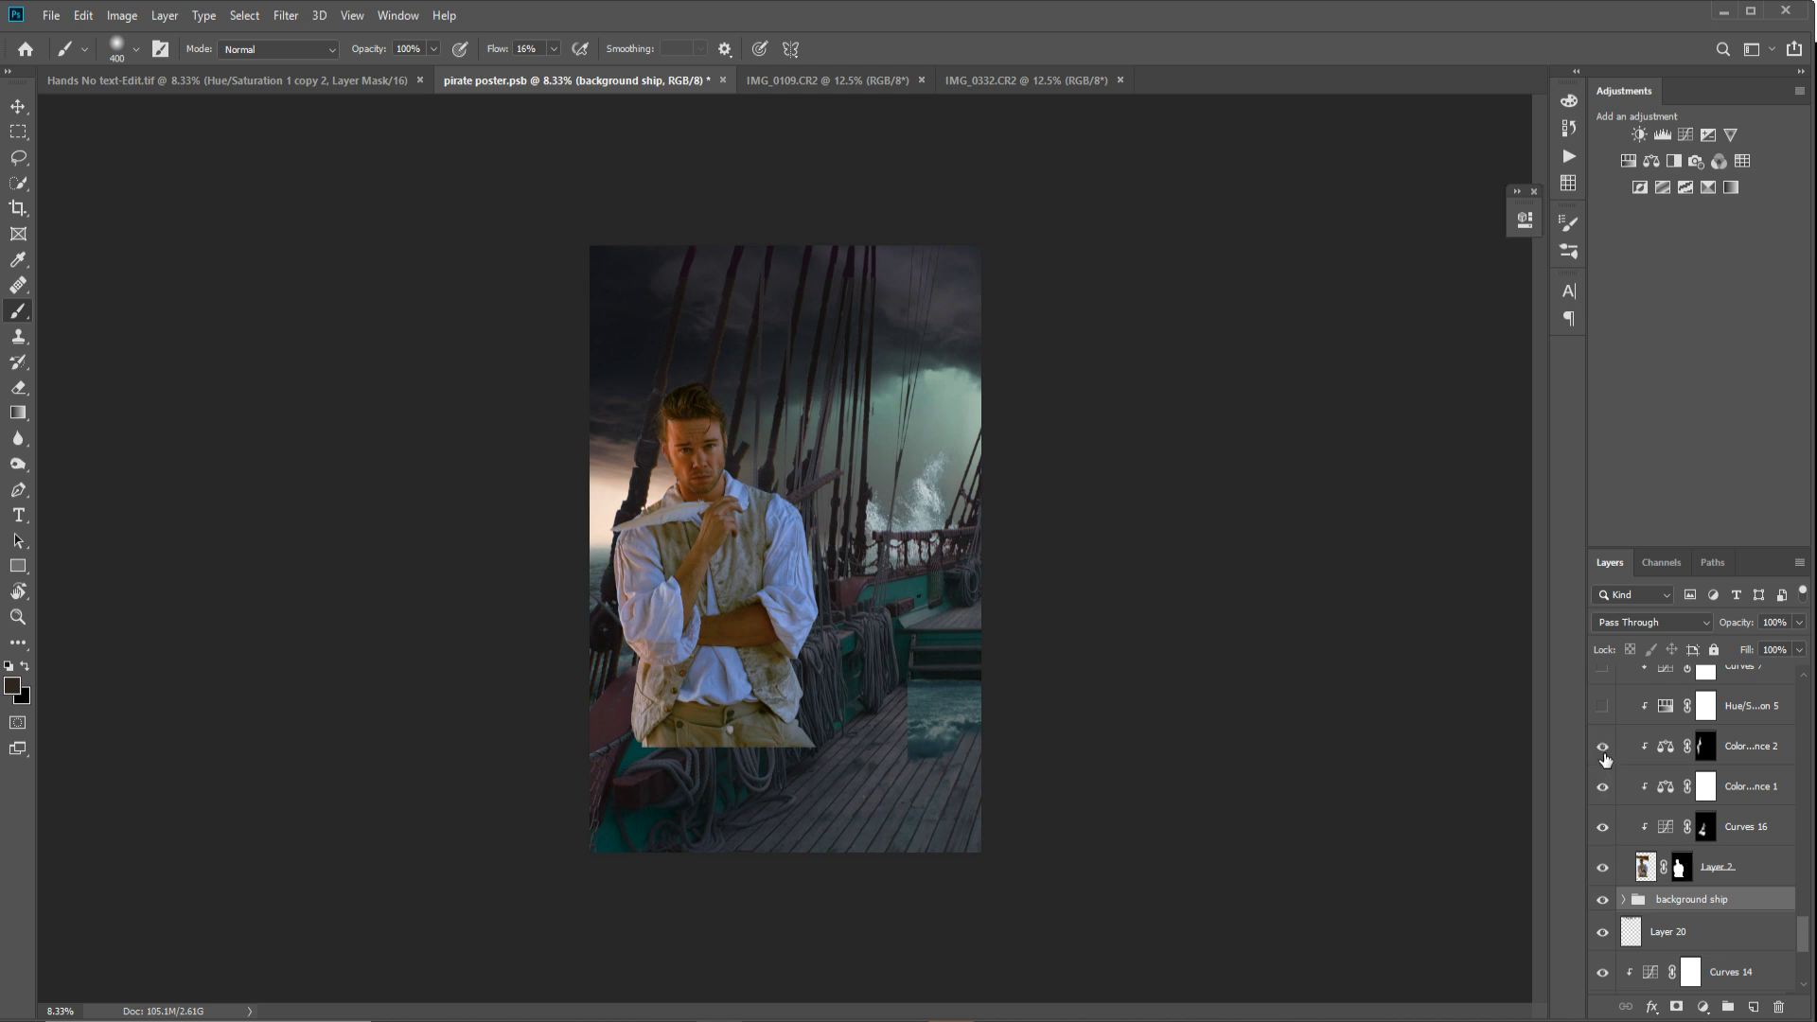
# Step: Turn on Curves 9 and the Dodge and Burn copy shading for the man
pyautogui.scroll(1, 1605, 759)
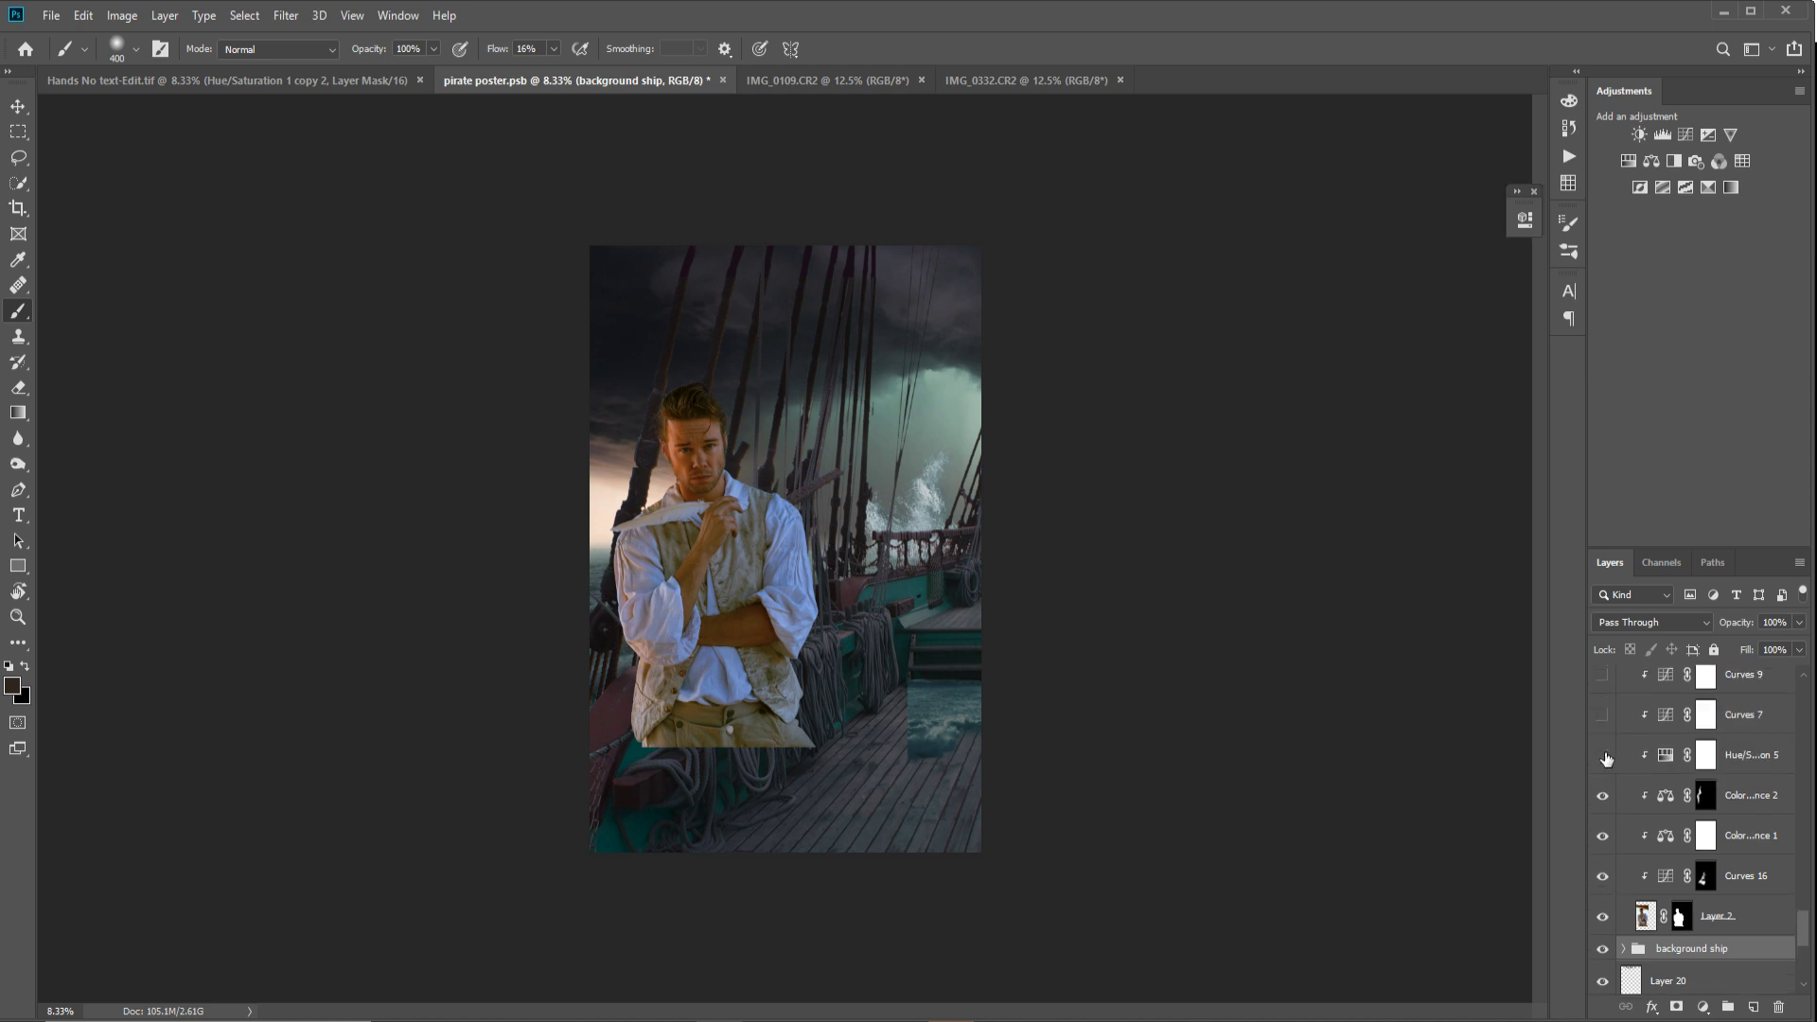
pyautogui.scroll(2, 1642, 796)
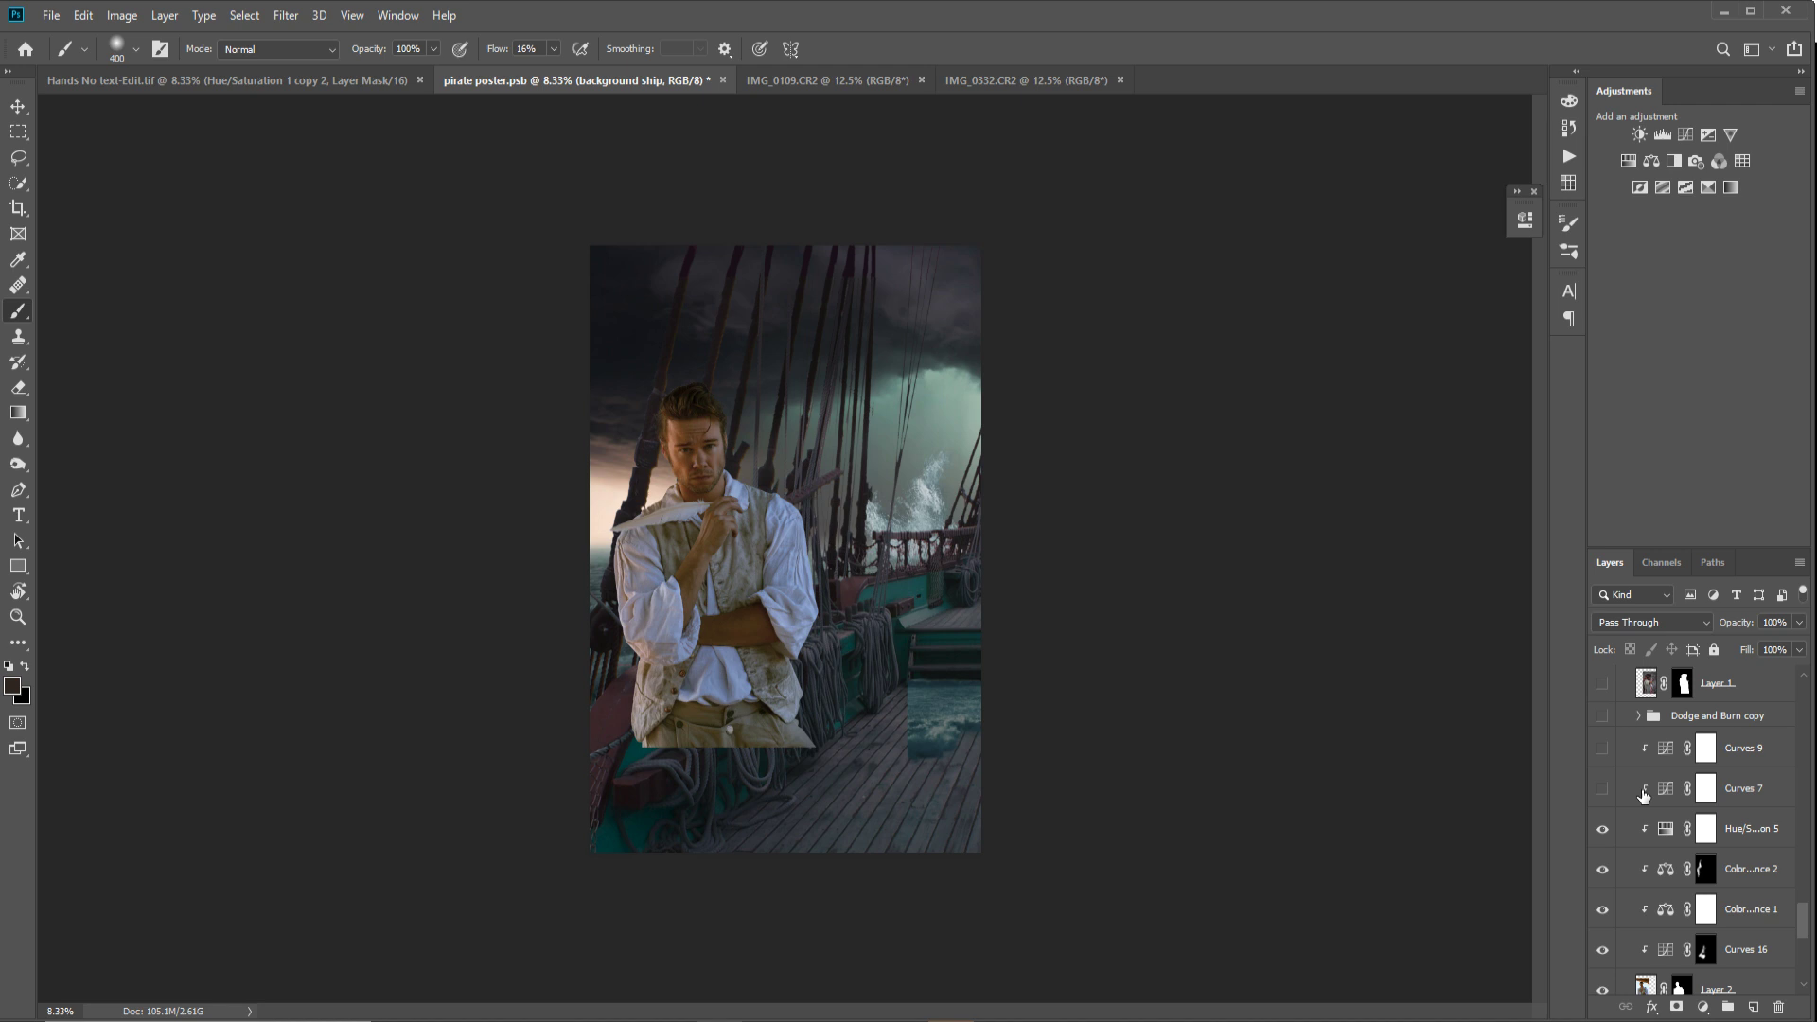
pyautogui.click(1602, 750)
pyautogui.scroll(1, 1673, 797)
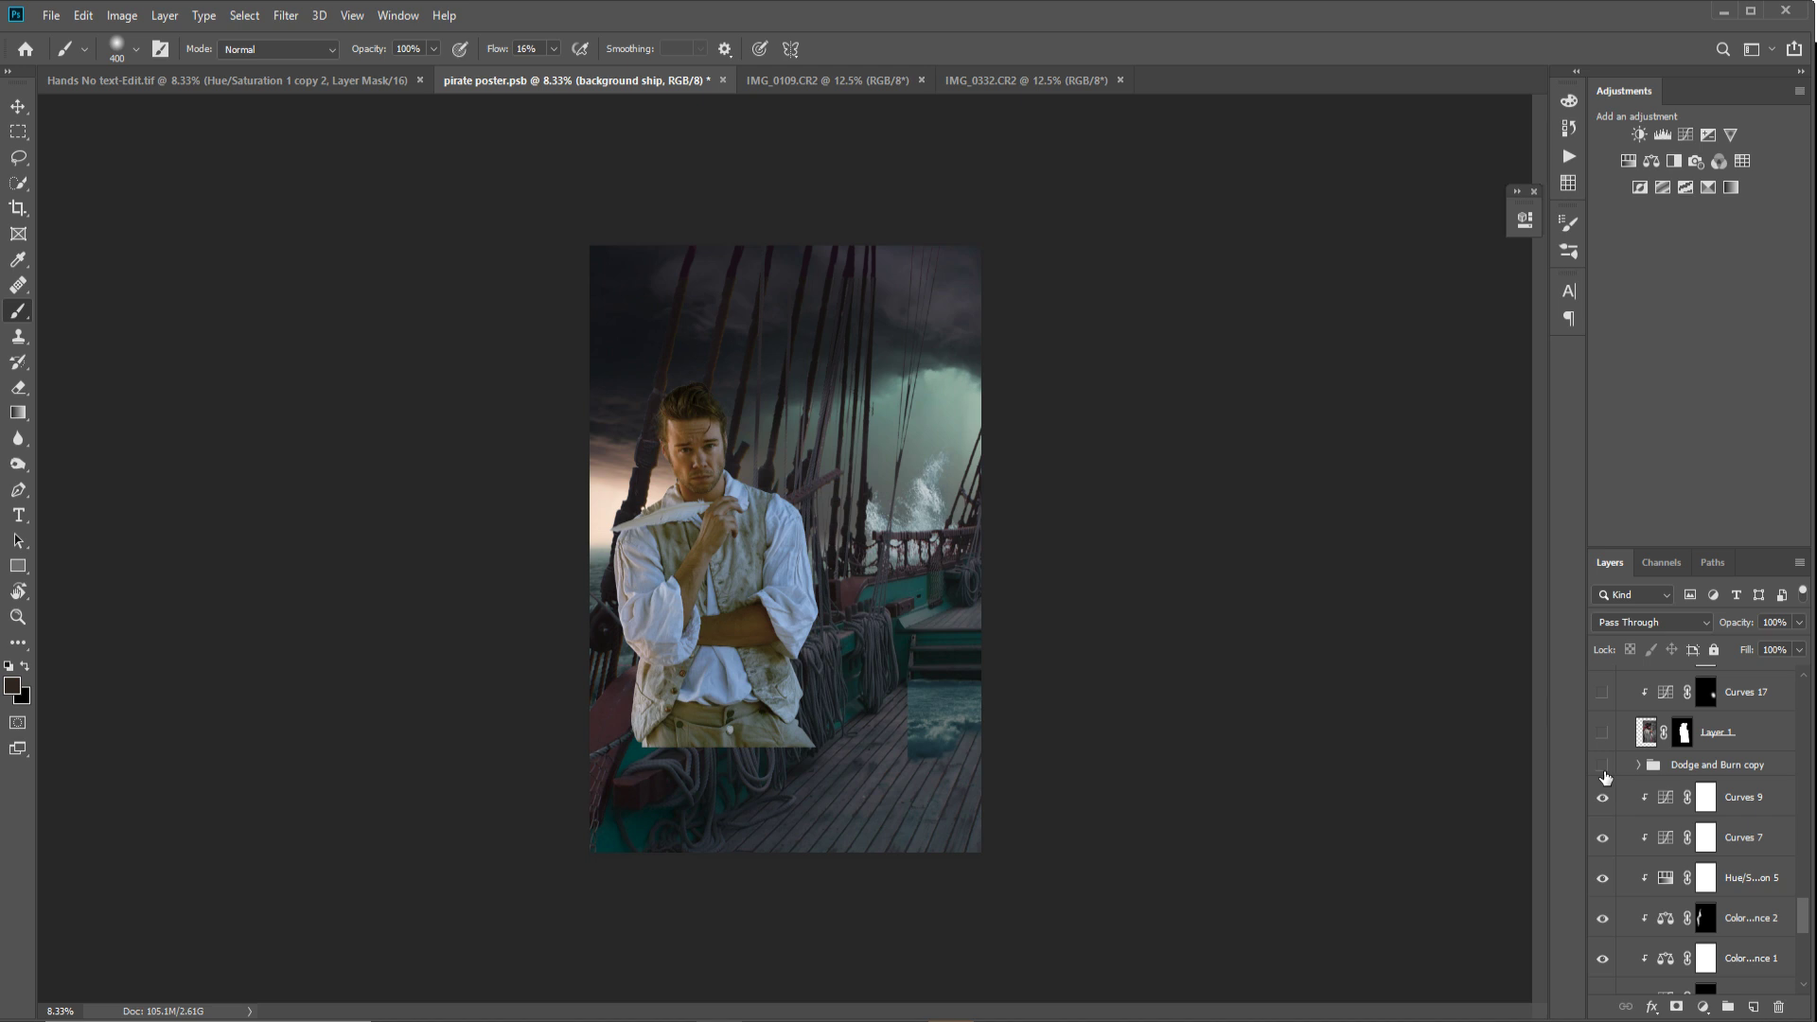
pyautogui.click(1604, 766)
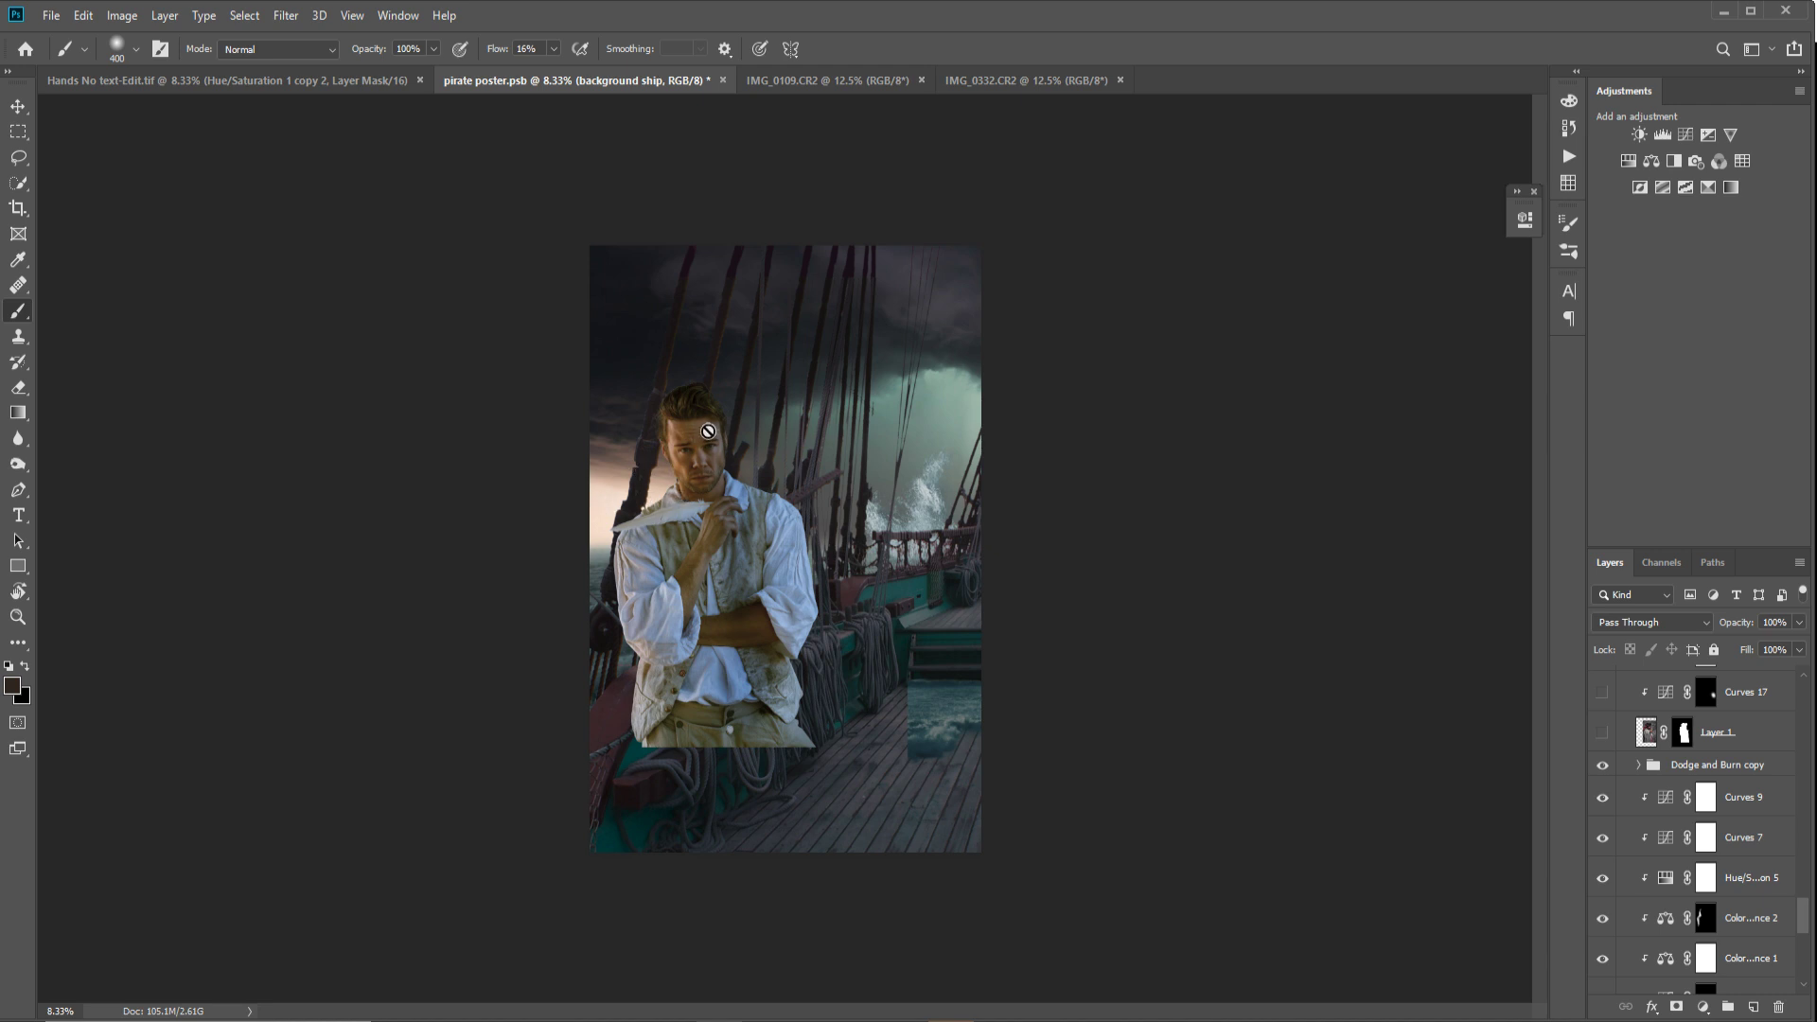
pyautogui.scroll(3, 1701, 753)
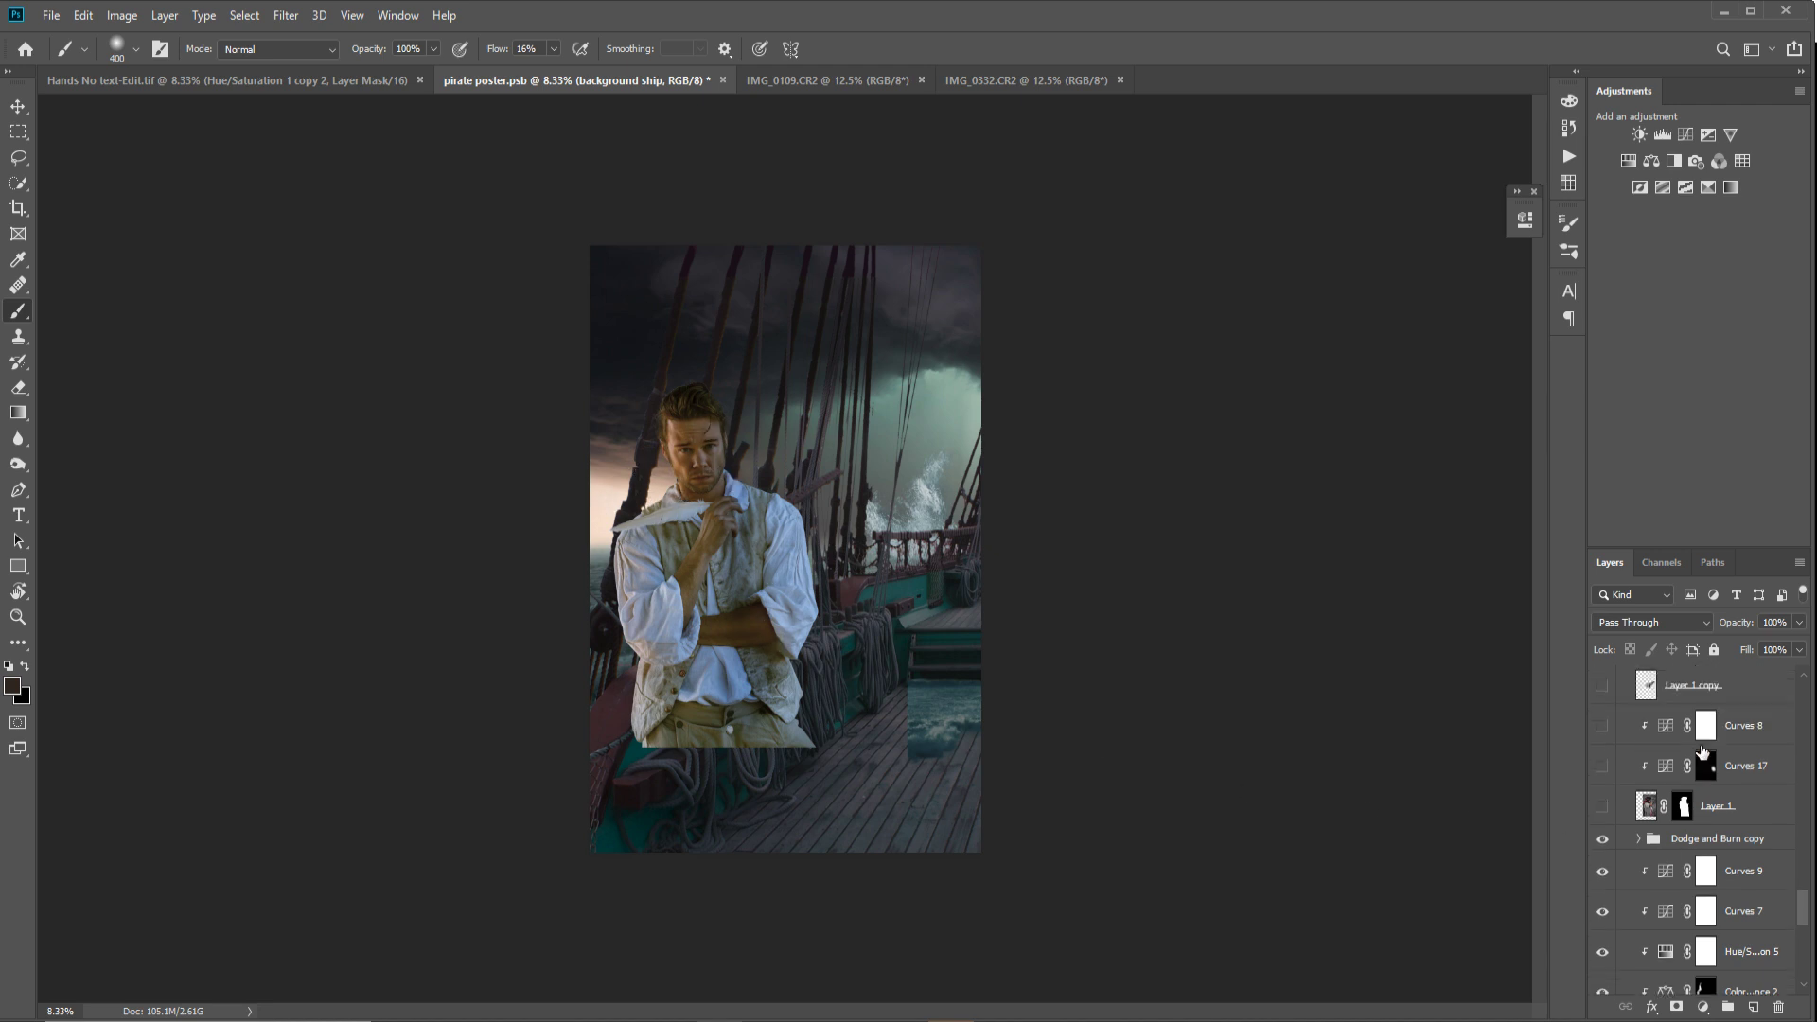
# Step: Show the bearded pirate and darken his hand with Curves 17
pyautogui.click(1603, 833)
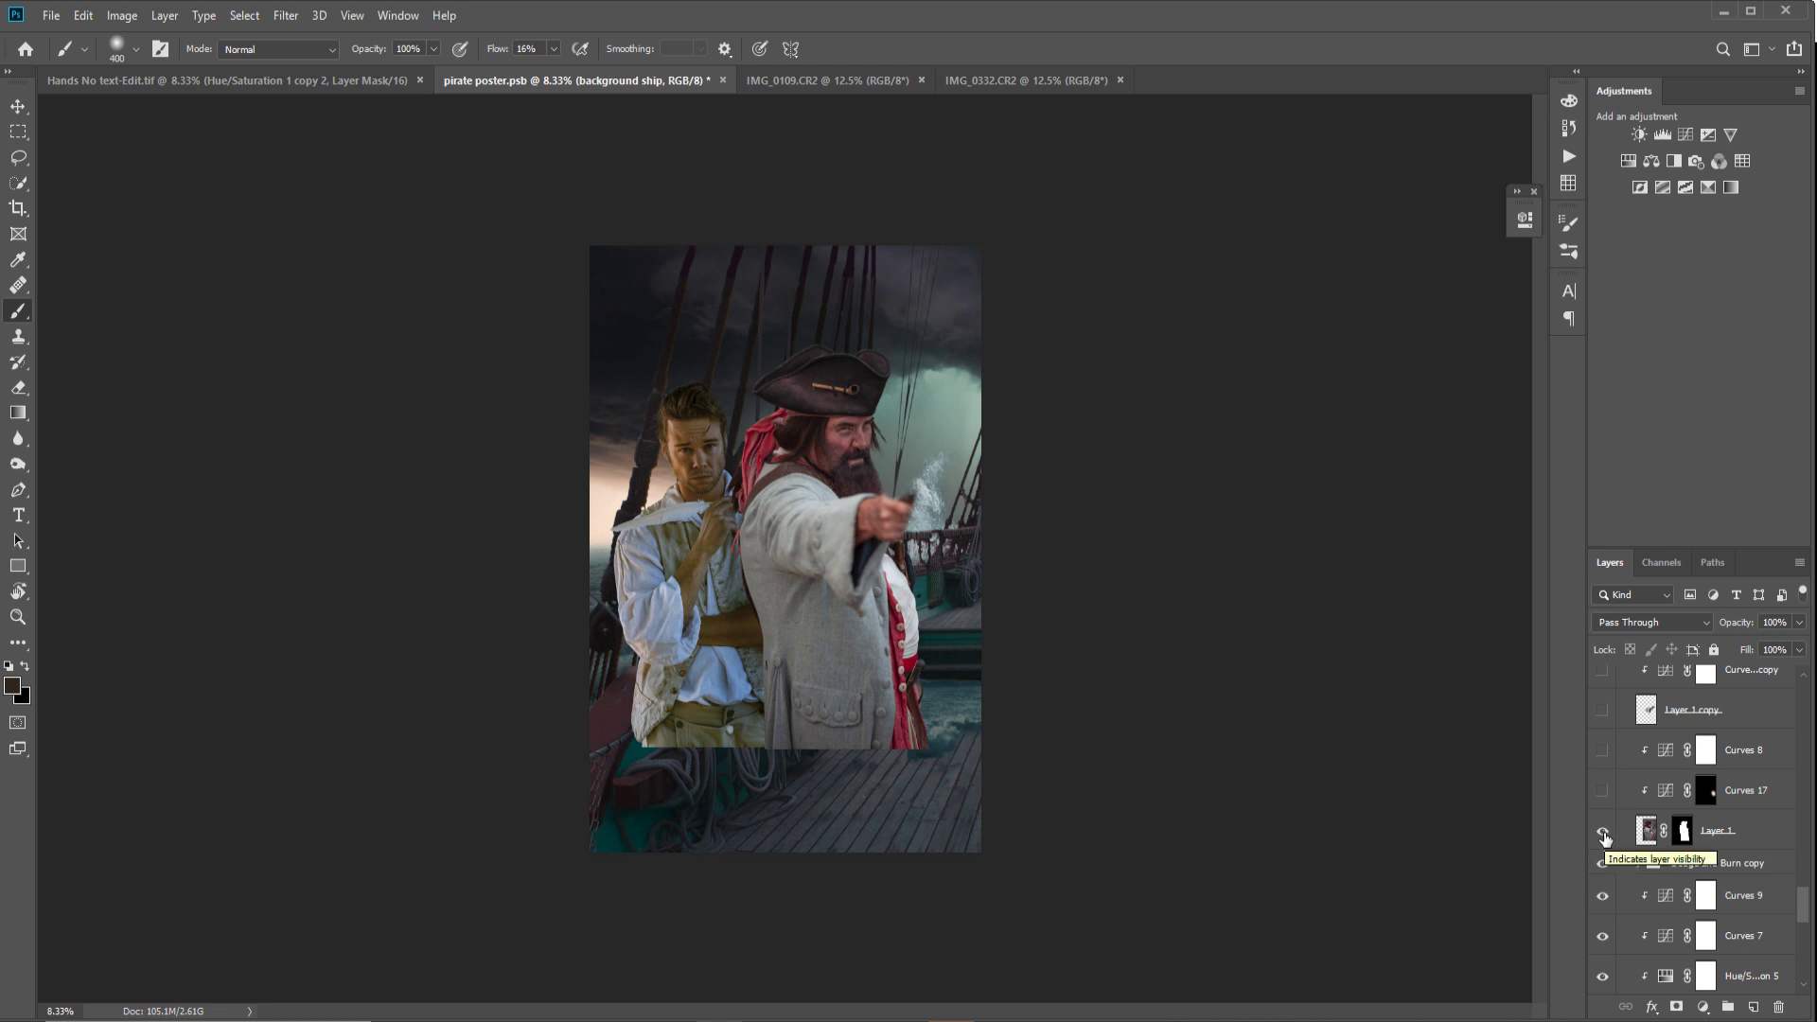
pyautogui.scroll(1, 1681, 854)
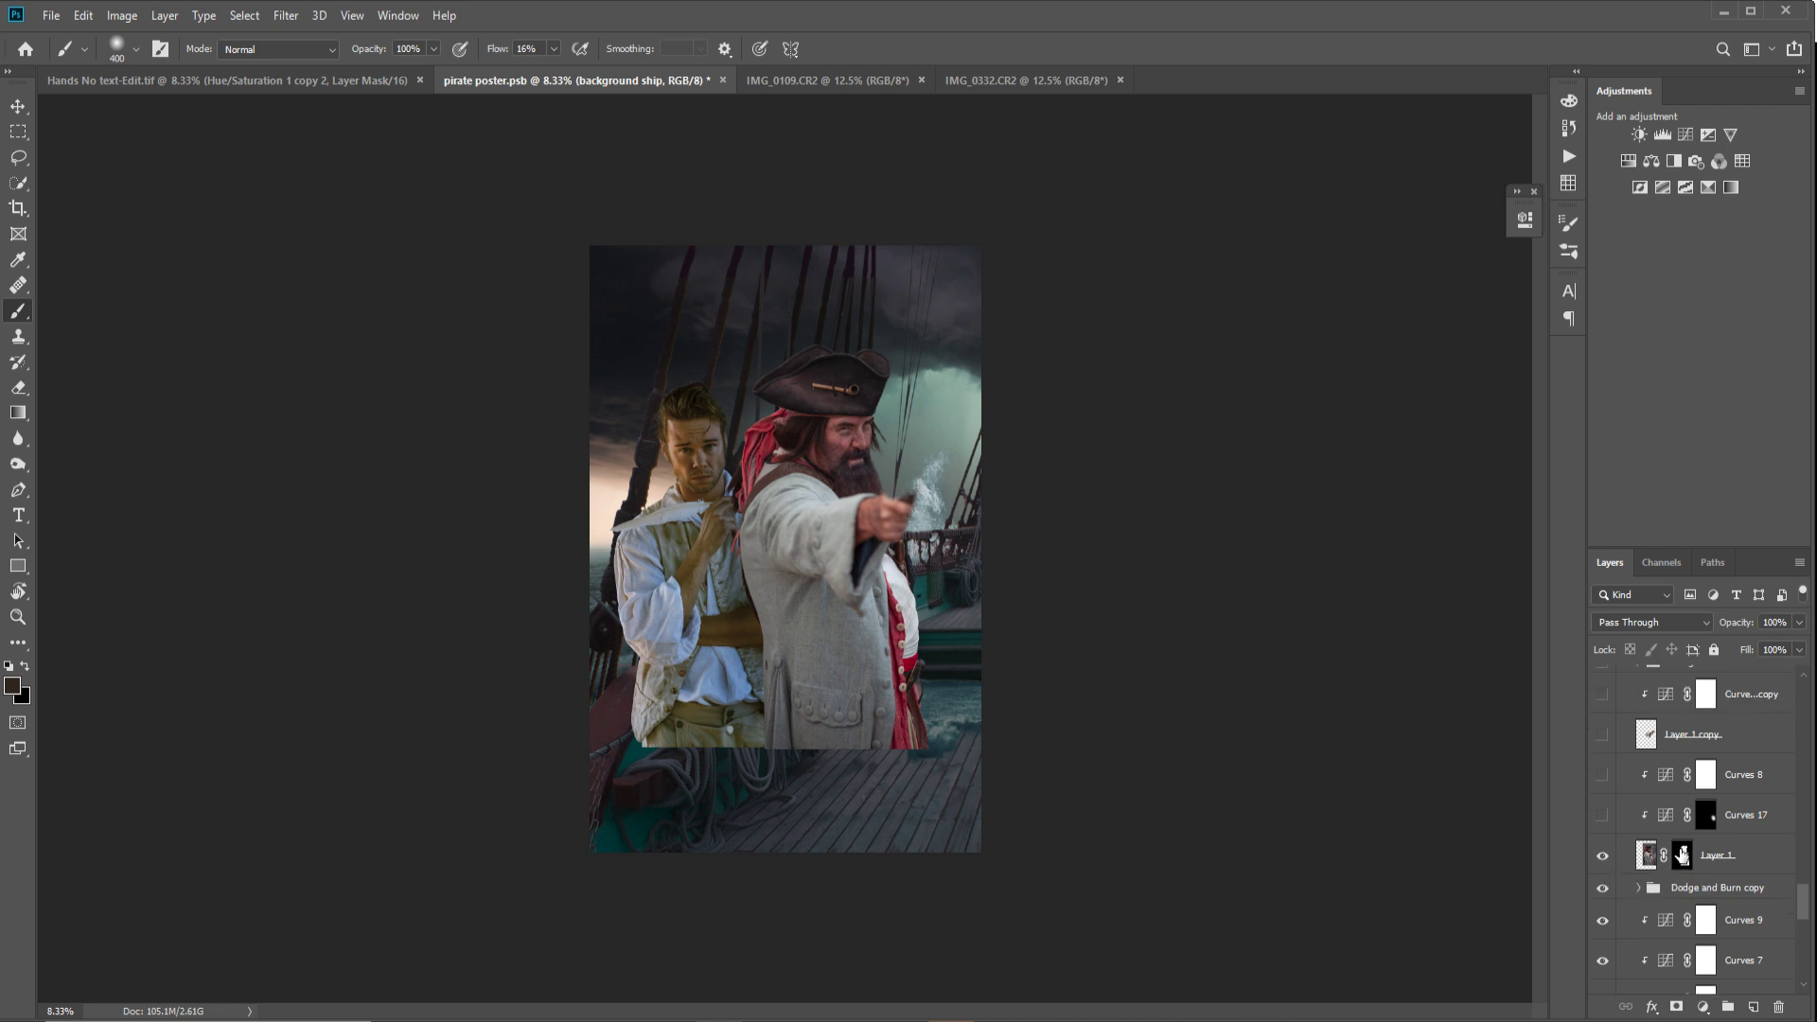
pyautogui.click(1602, 816)
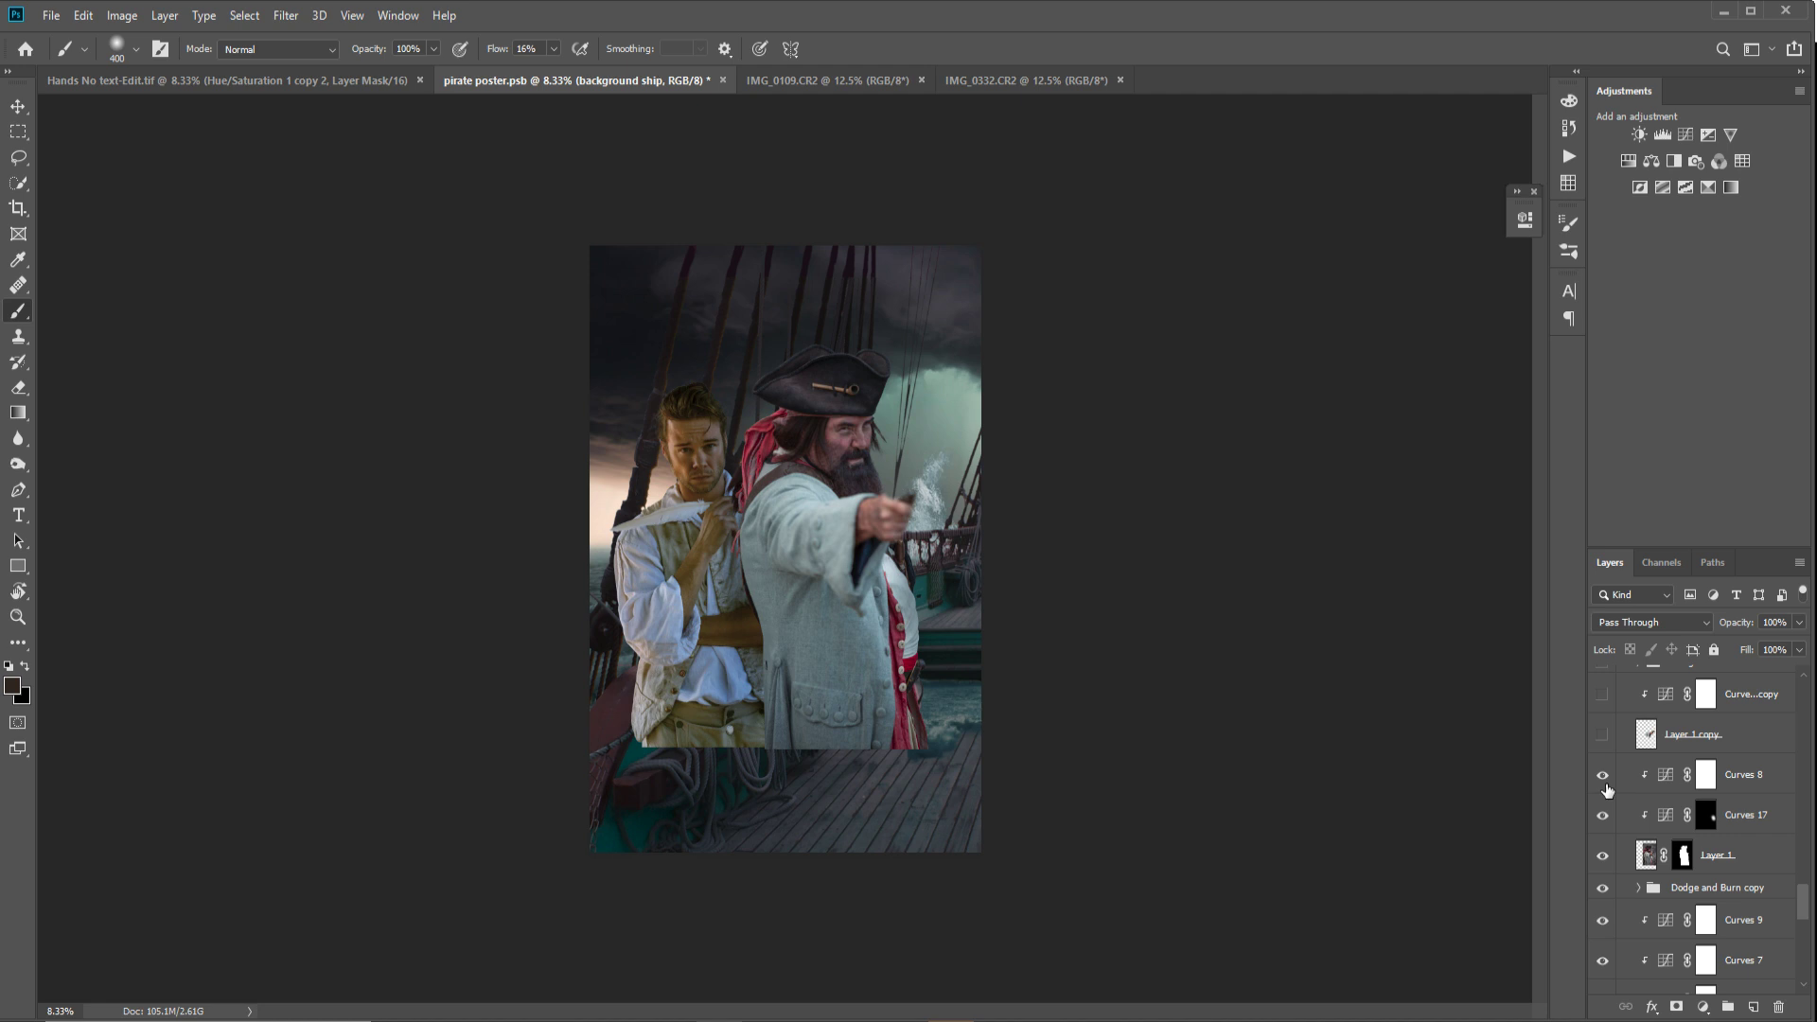
pyautogui.scroll(2, 1688, 811)
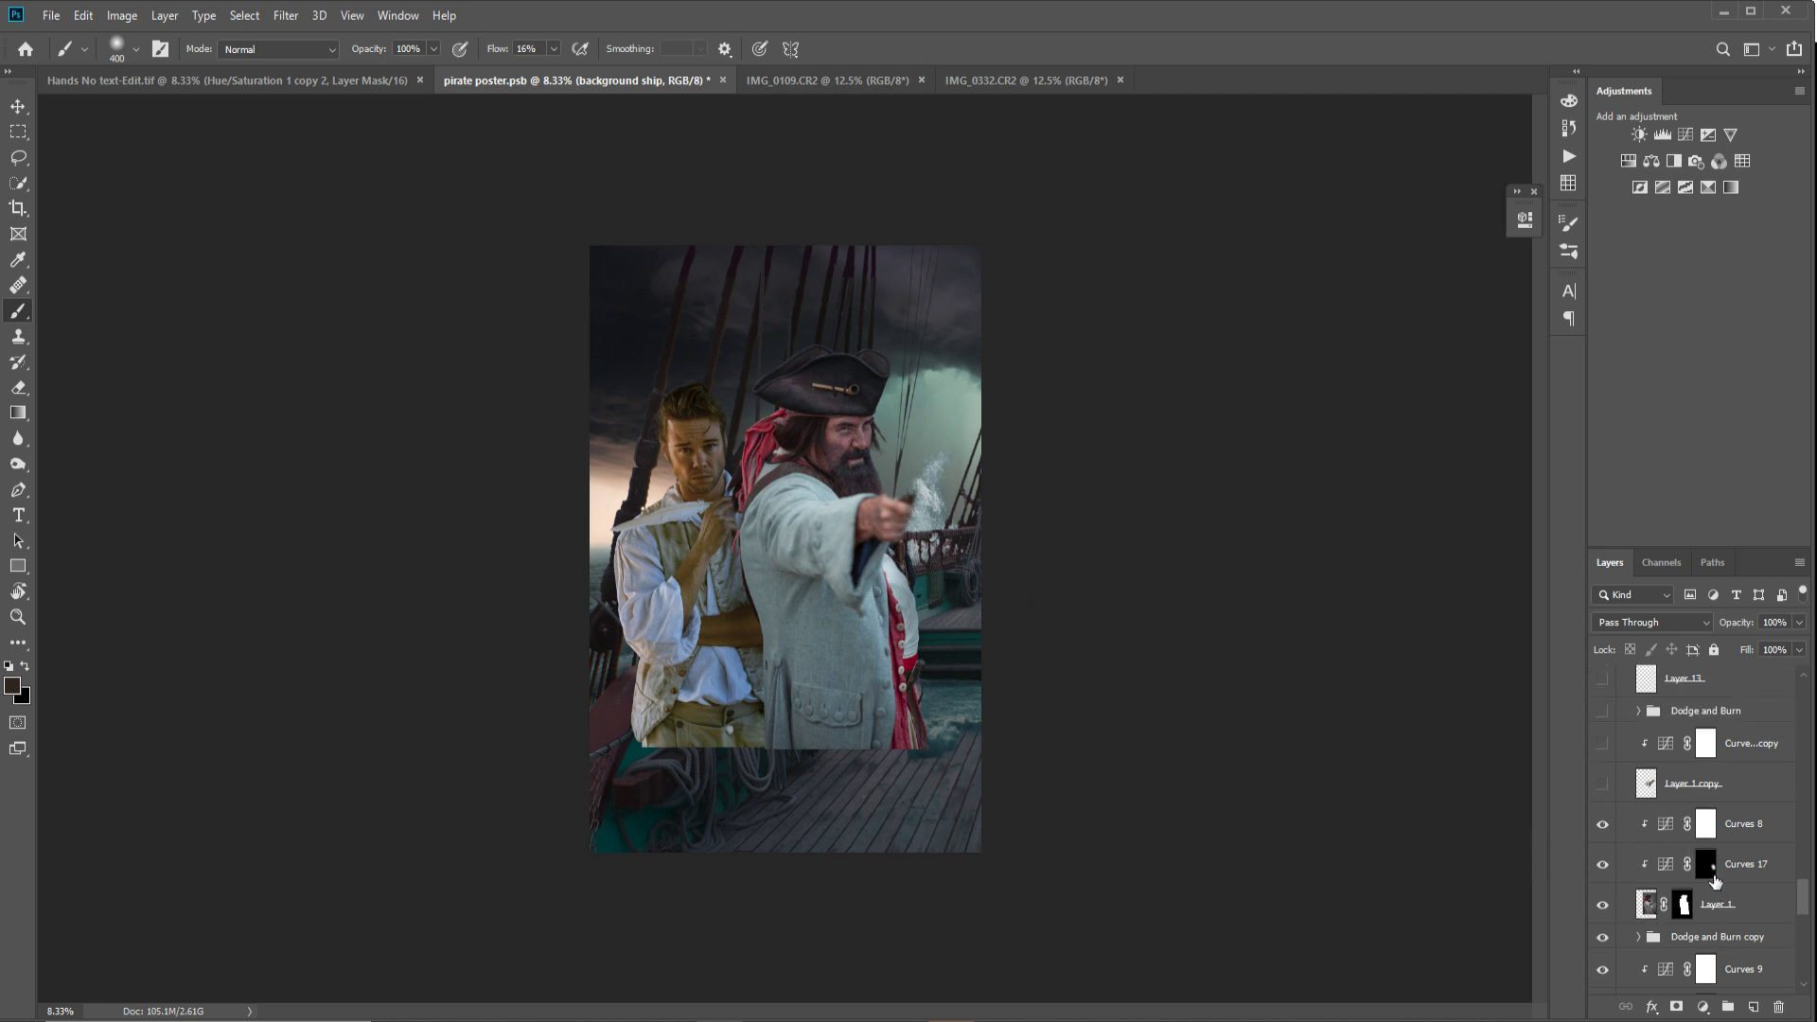
pyautogui.scroll(1, 1714, 880)
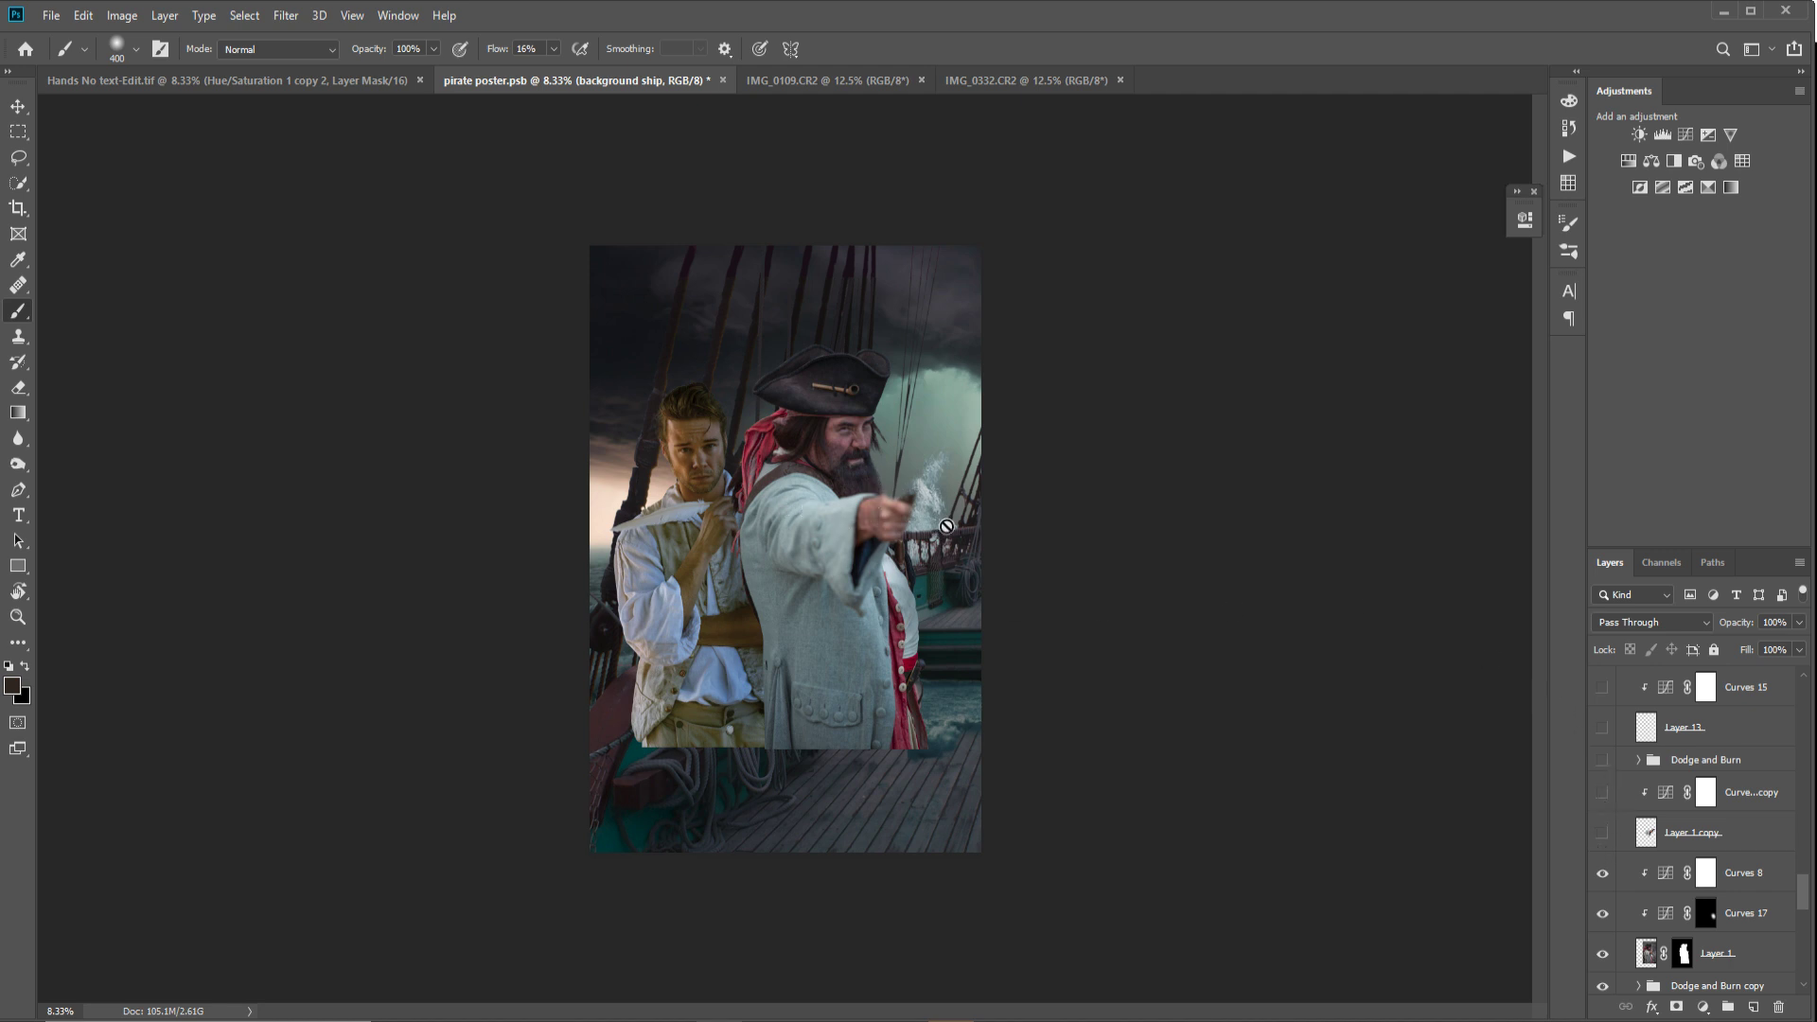
# Step: Show the pistol on Layer 1 copy and enable the pirate's Dodge and Burn group
pyautogui.click(1602, 834)
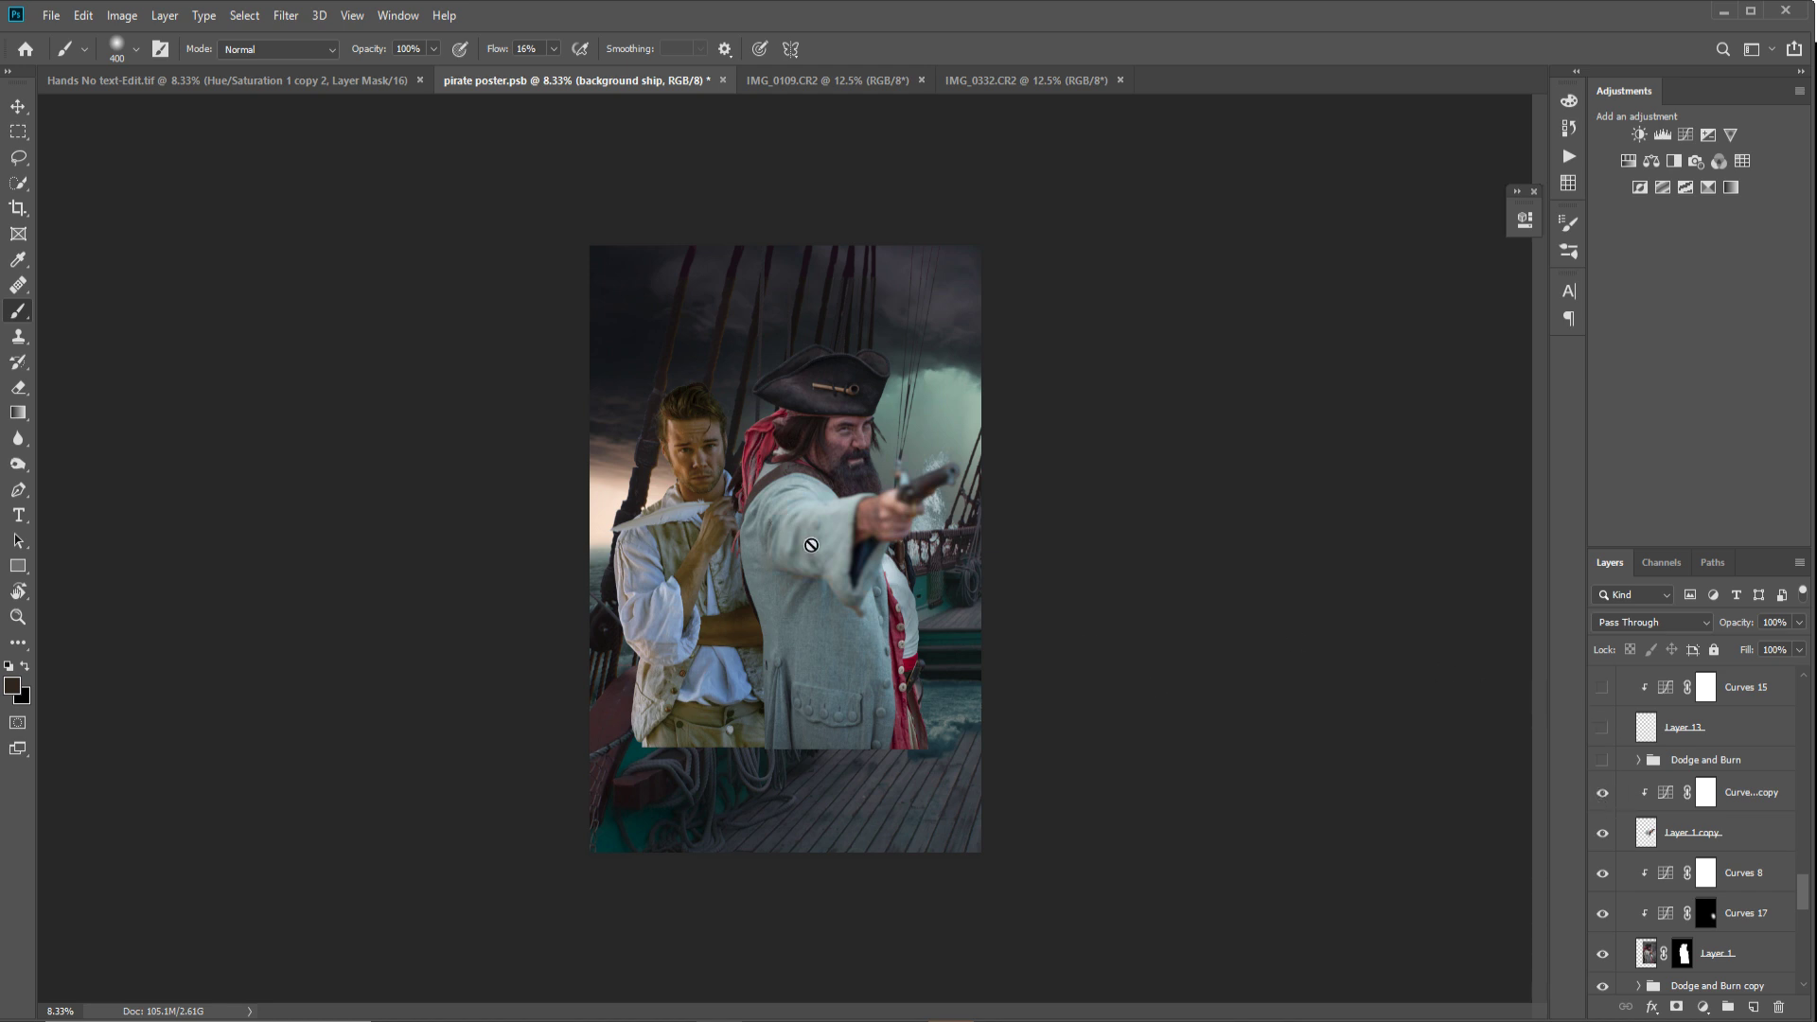
pyautogui.scroll(2, 1668, 828)
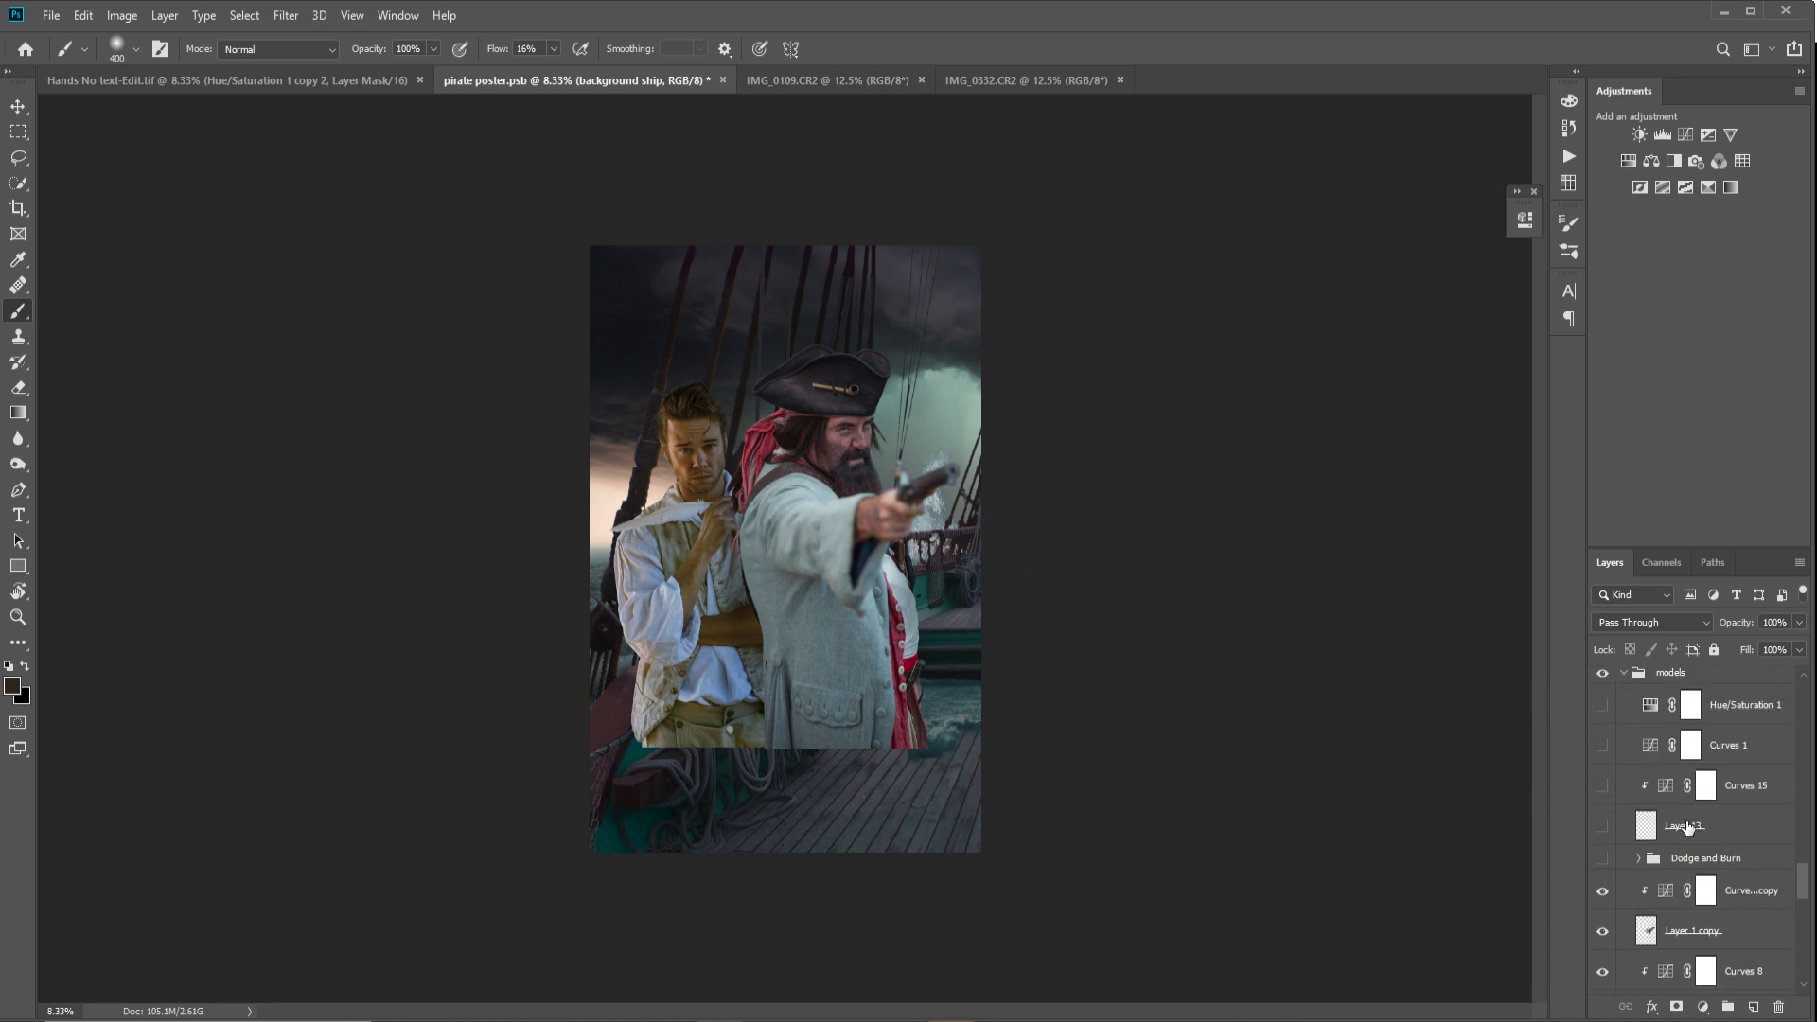
pyautogui.click(1602, 859)
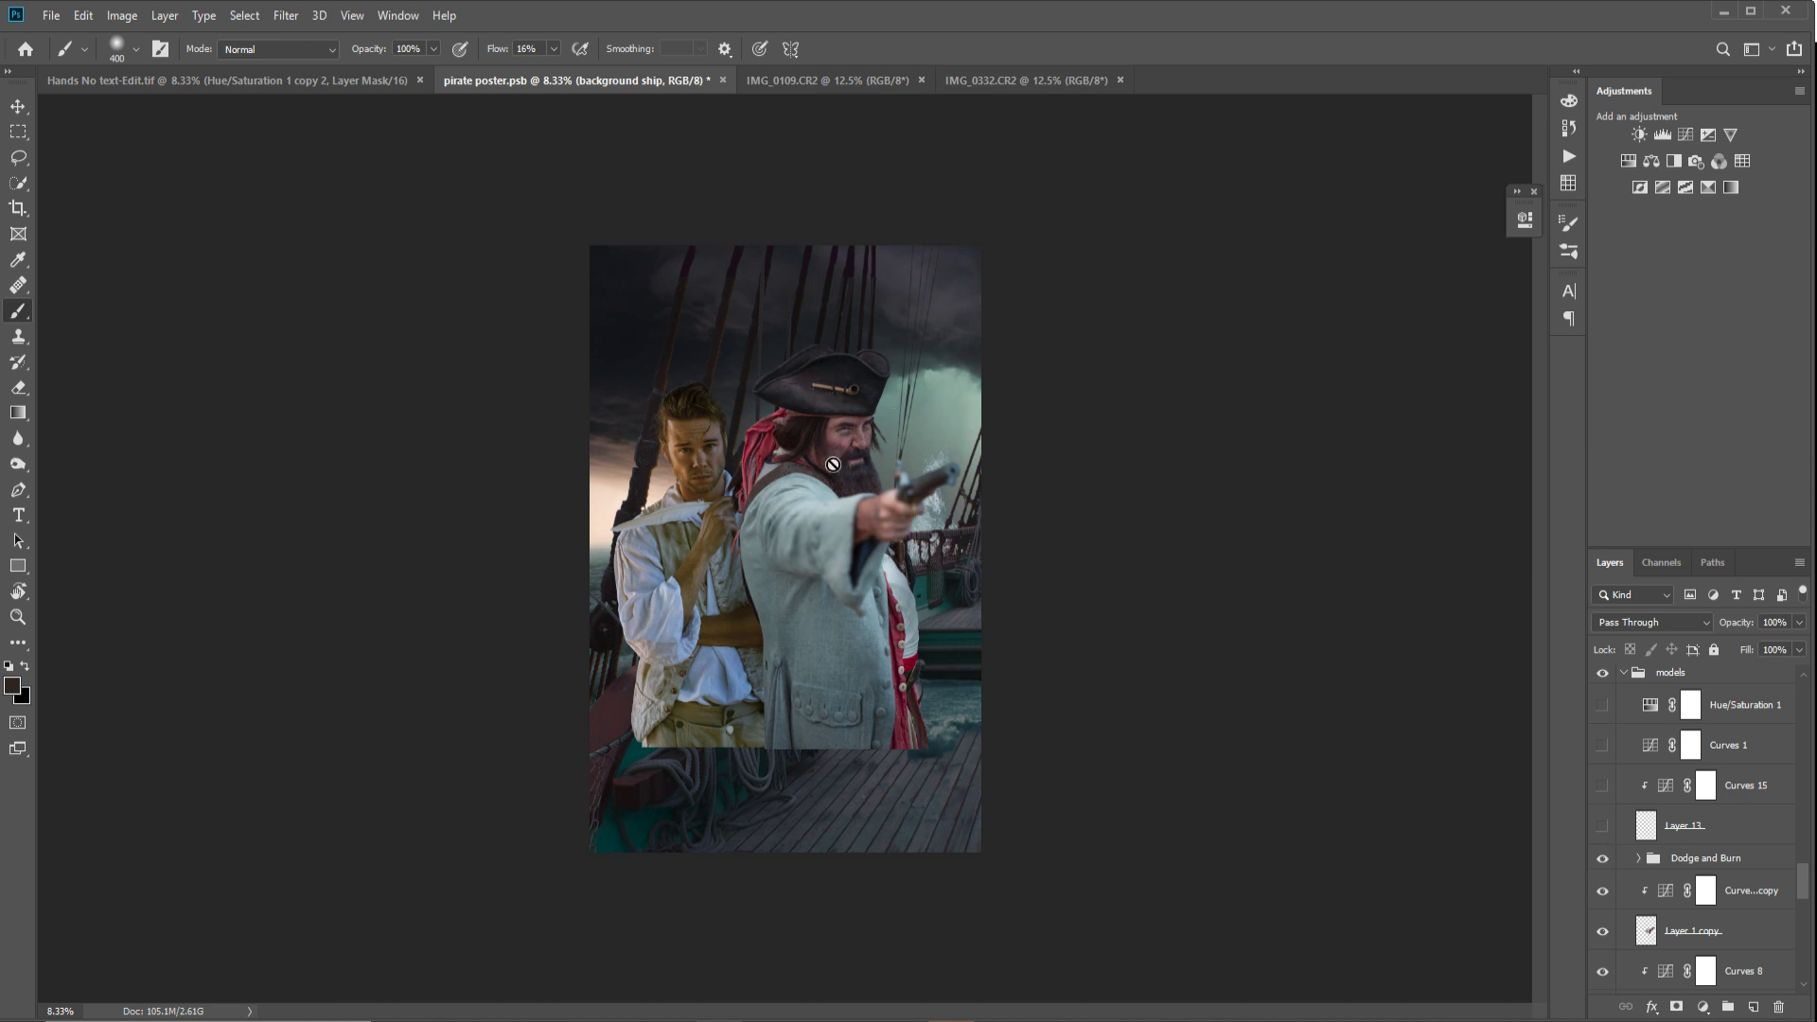
pyautogui.scroll(1, 1651, 819)
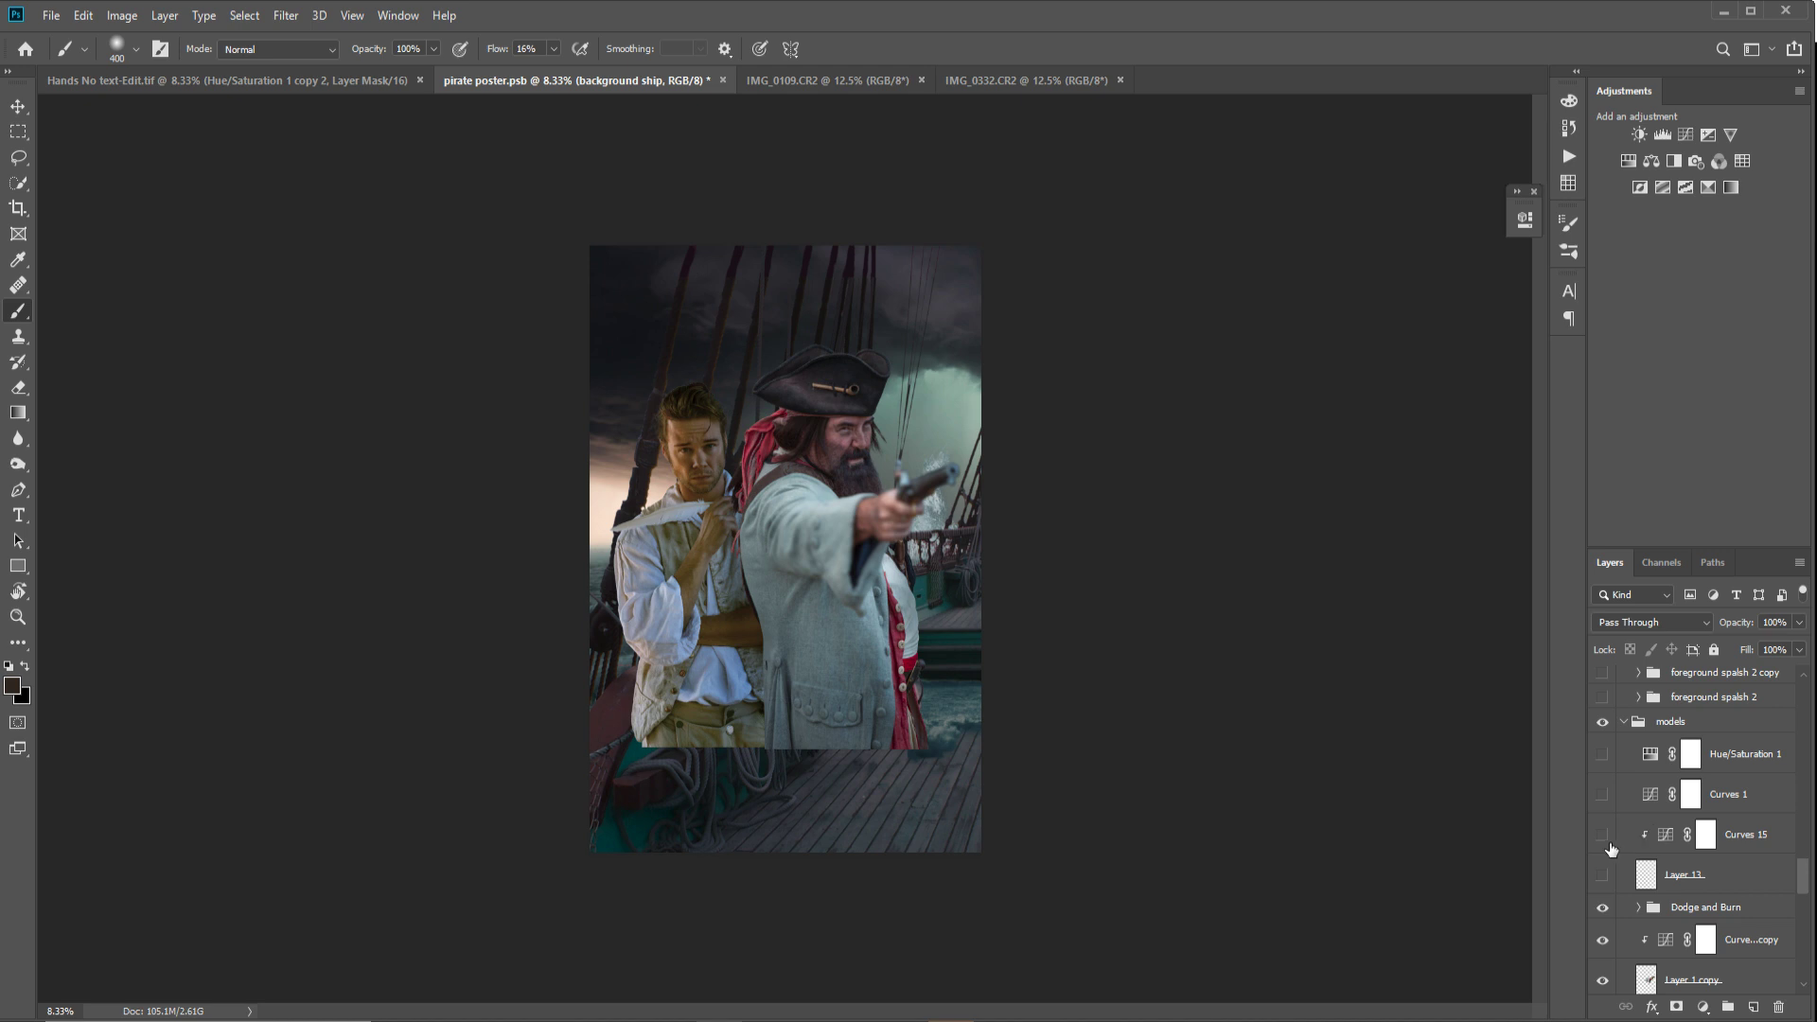
# Step: Show Layer 13 at the left edge and hide Curves 15
pyautogui.click(1600, 876)
pyautogui.click(1601, 877)
pyautogui.click(1602, 835)
# Step: Turn on Curves 1 to darken the poster, after reviewing its curve settings
pyautogui.click(1603, 795)
pyautogui.click(1603, 797)
pyautogui.doubleClick(1647, 798)
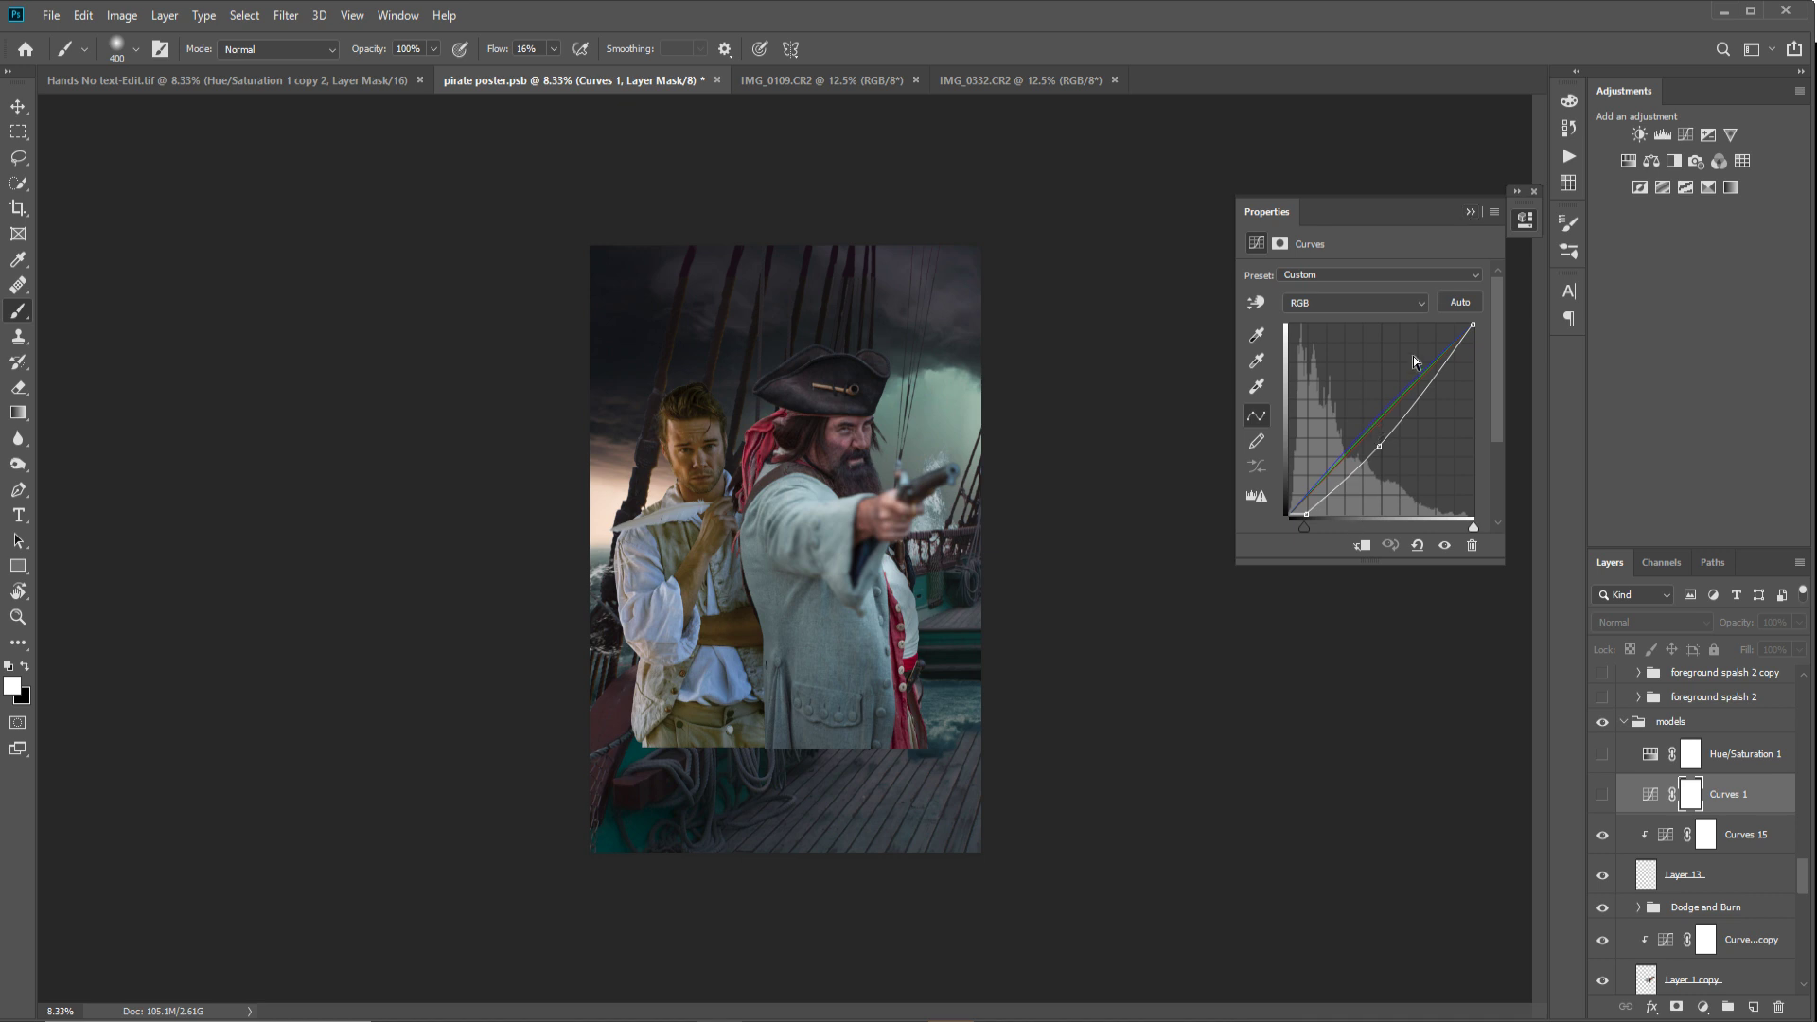
pyautogui.click(1468, 213)
pyautogui.click(1602, 797)
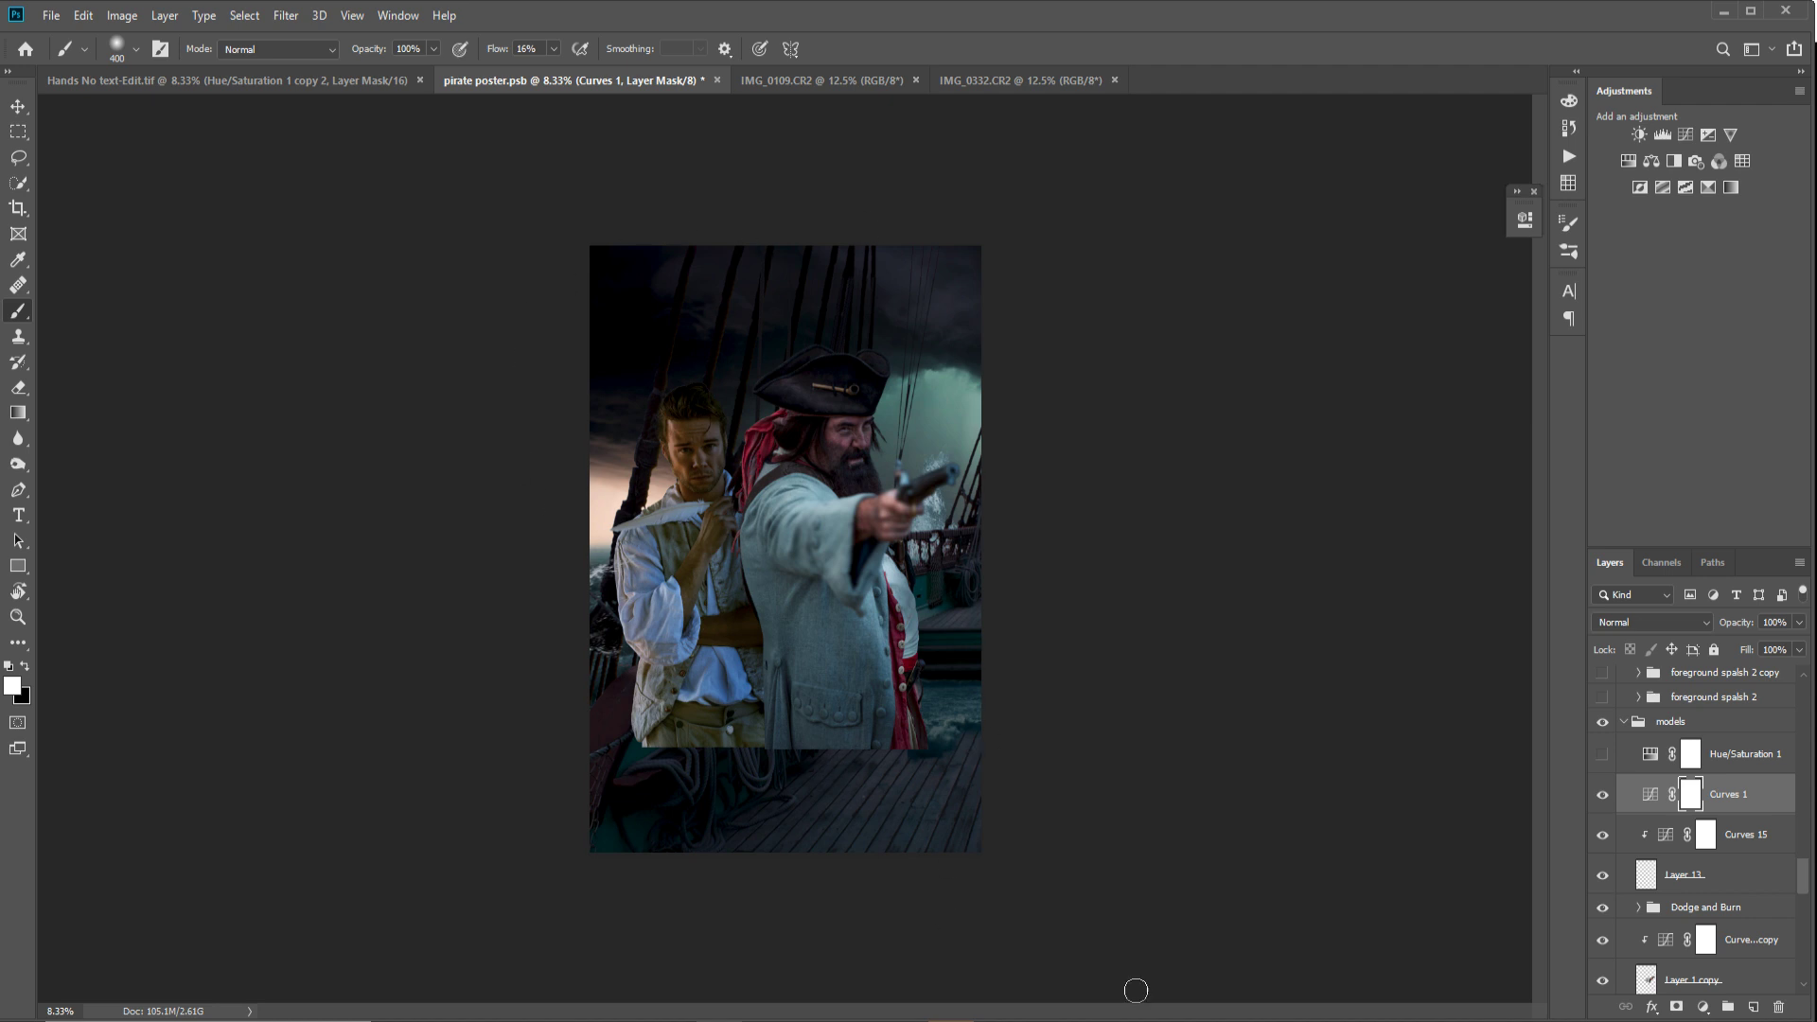
pyautogui.scroll(3, 1732, 871)
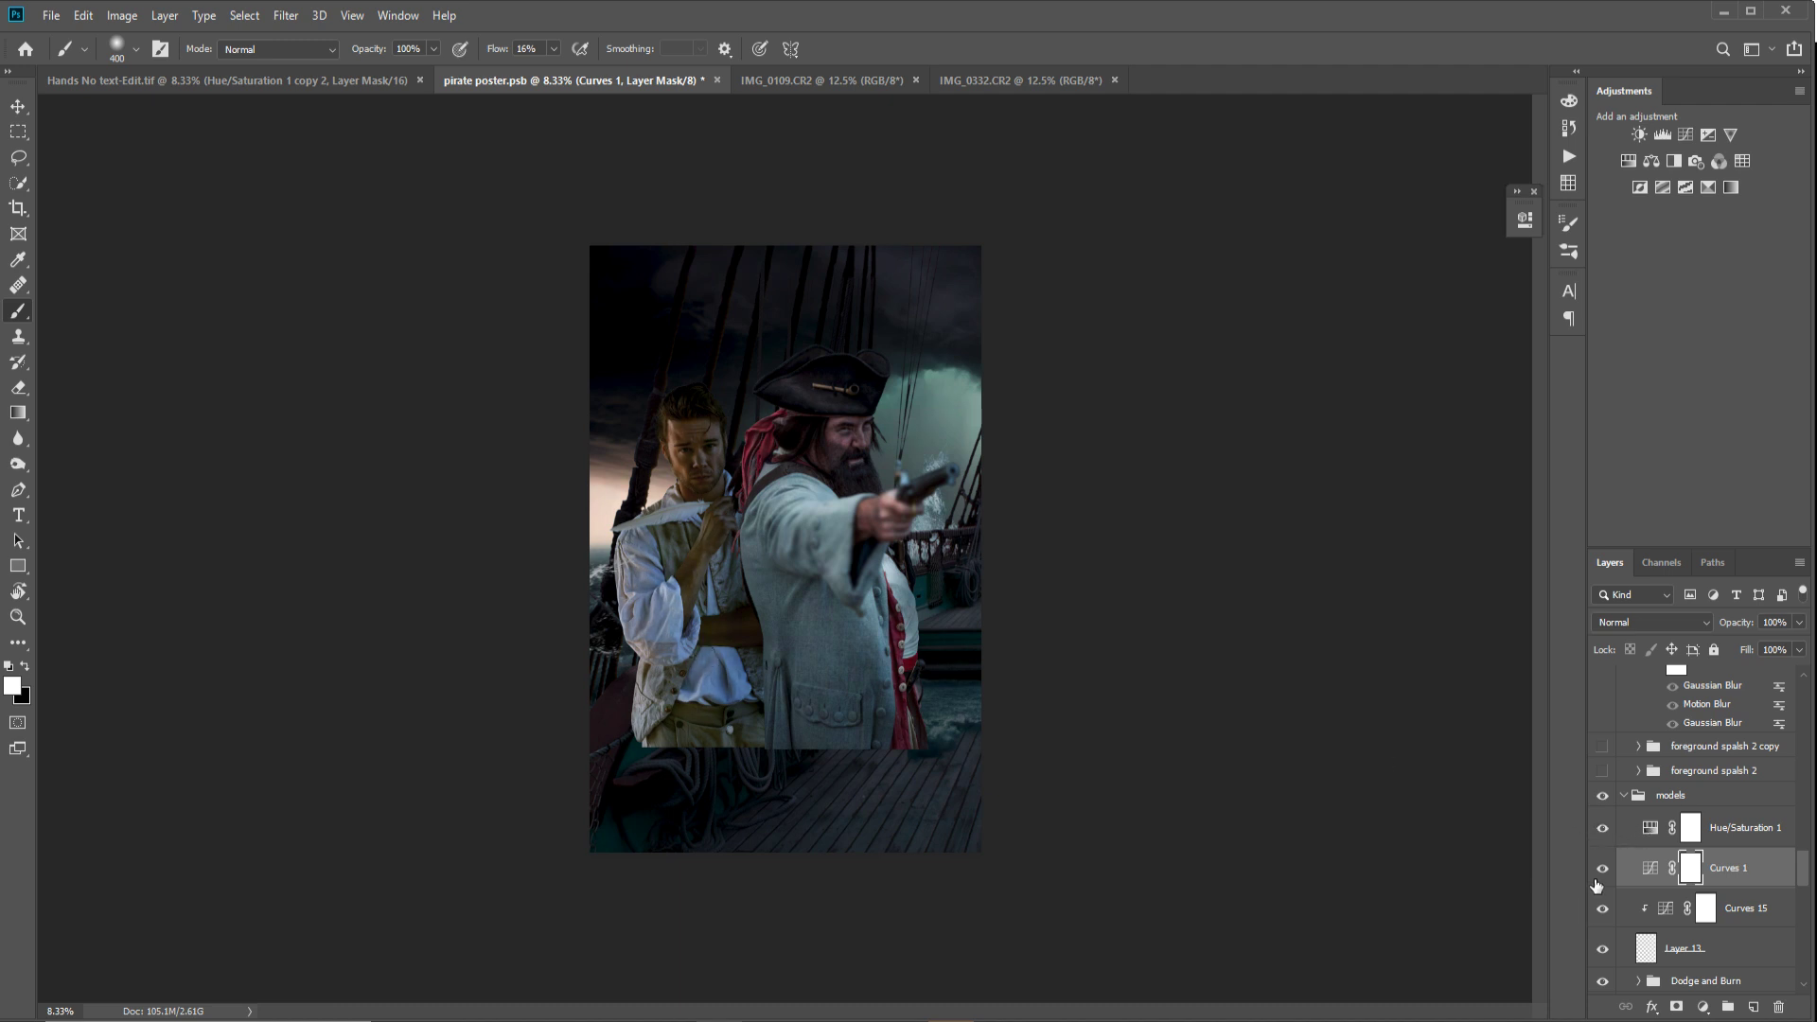
# Step: Hide Hue/Saturation 1 and test clipping Curves 1 to the layer below, then release it
pyautogui.click(1600, 830)
pyautogui.keyDown('alt'); pyautogui.click(1635, 883); pyautogui.keyUp('alt')
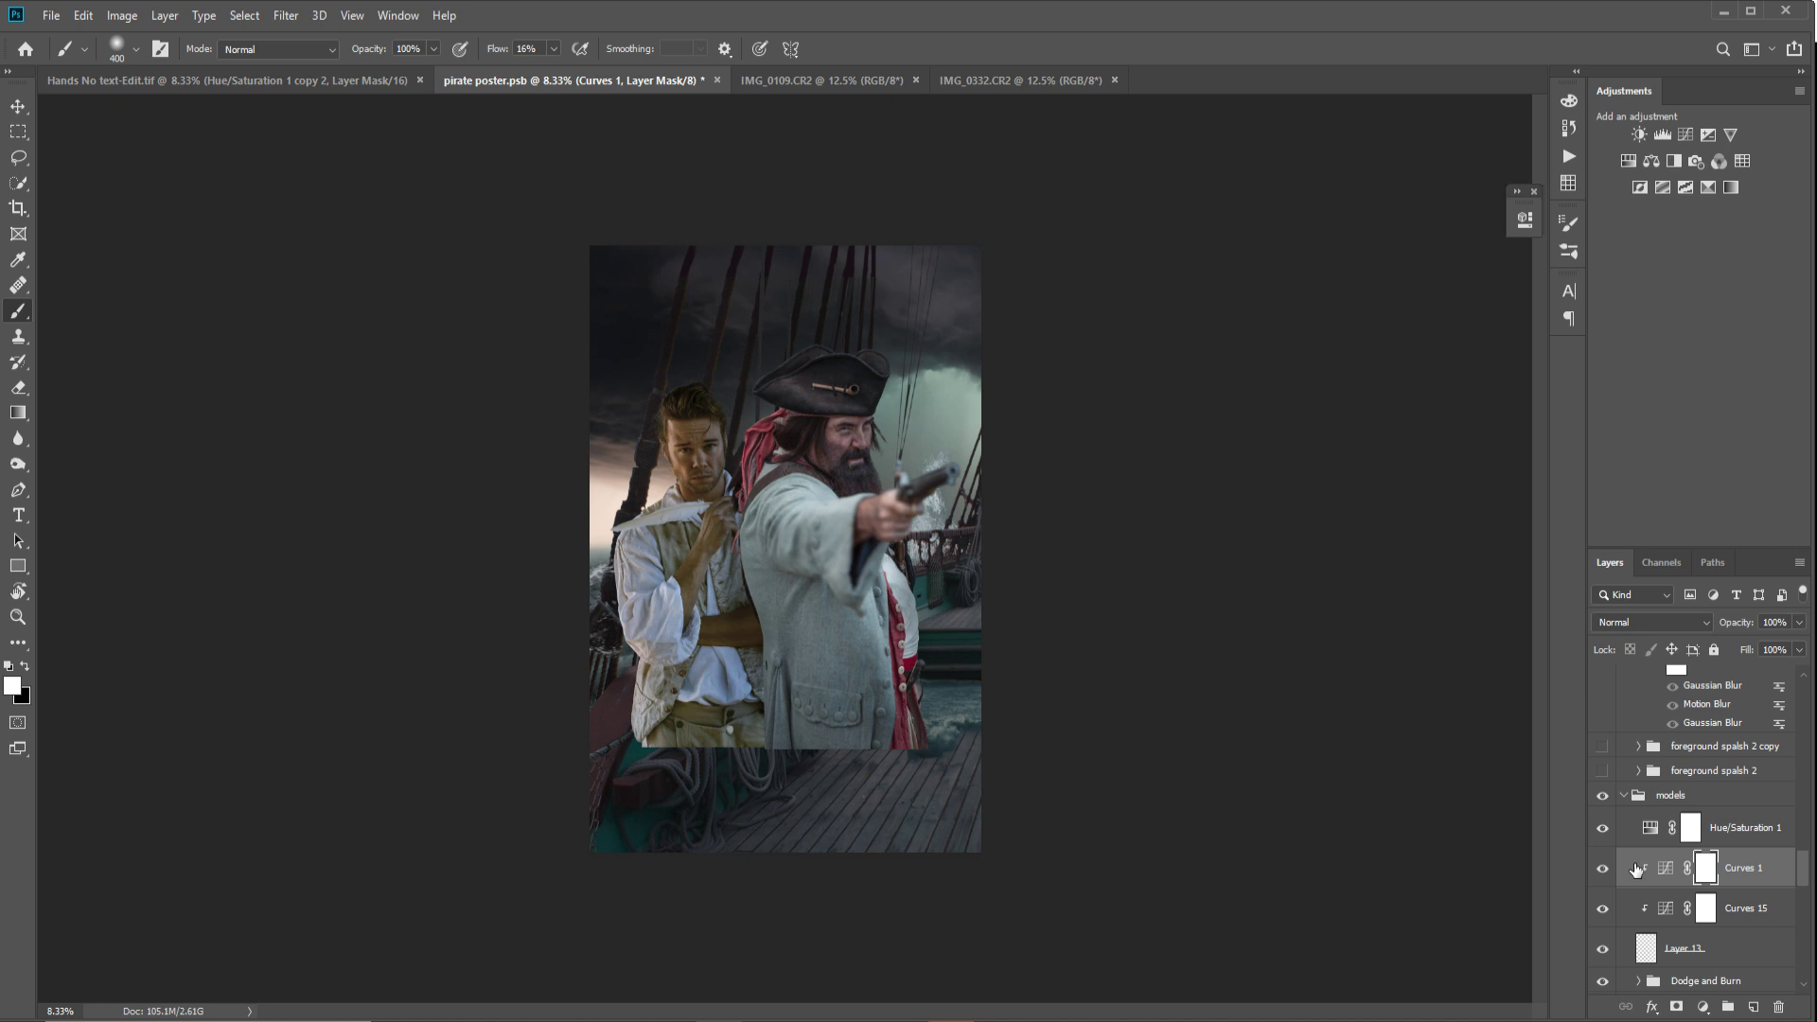
pyautogui.keyDown('alt'); pyautogui.click(1635, 869); pyautogui.keyUp('alt')
# Step: Collapse the models group and show the foreground spalsh 2 and foreground spalsh 2 copy groups
pyautogui.click(1624, 798)
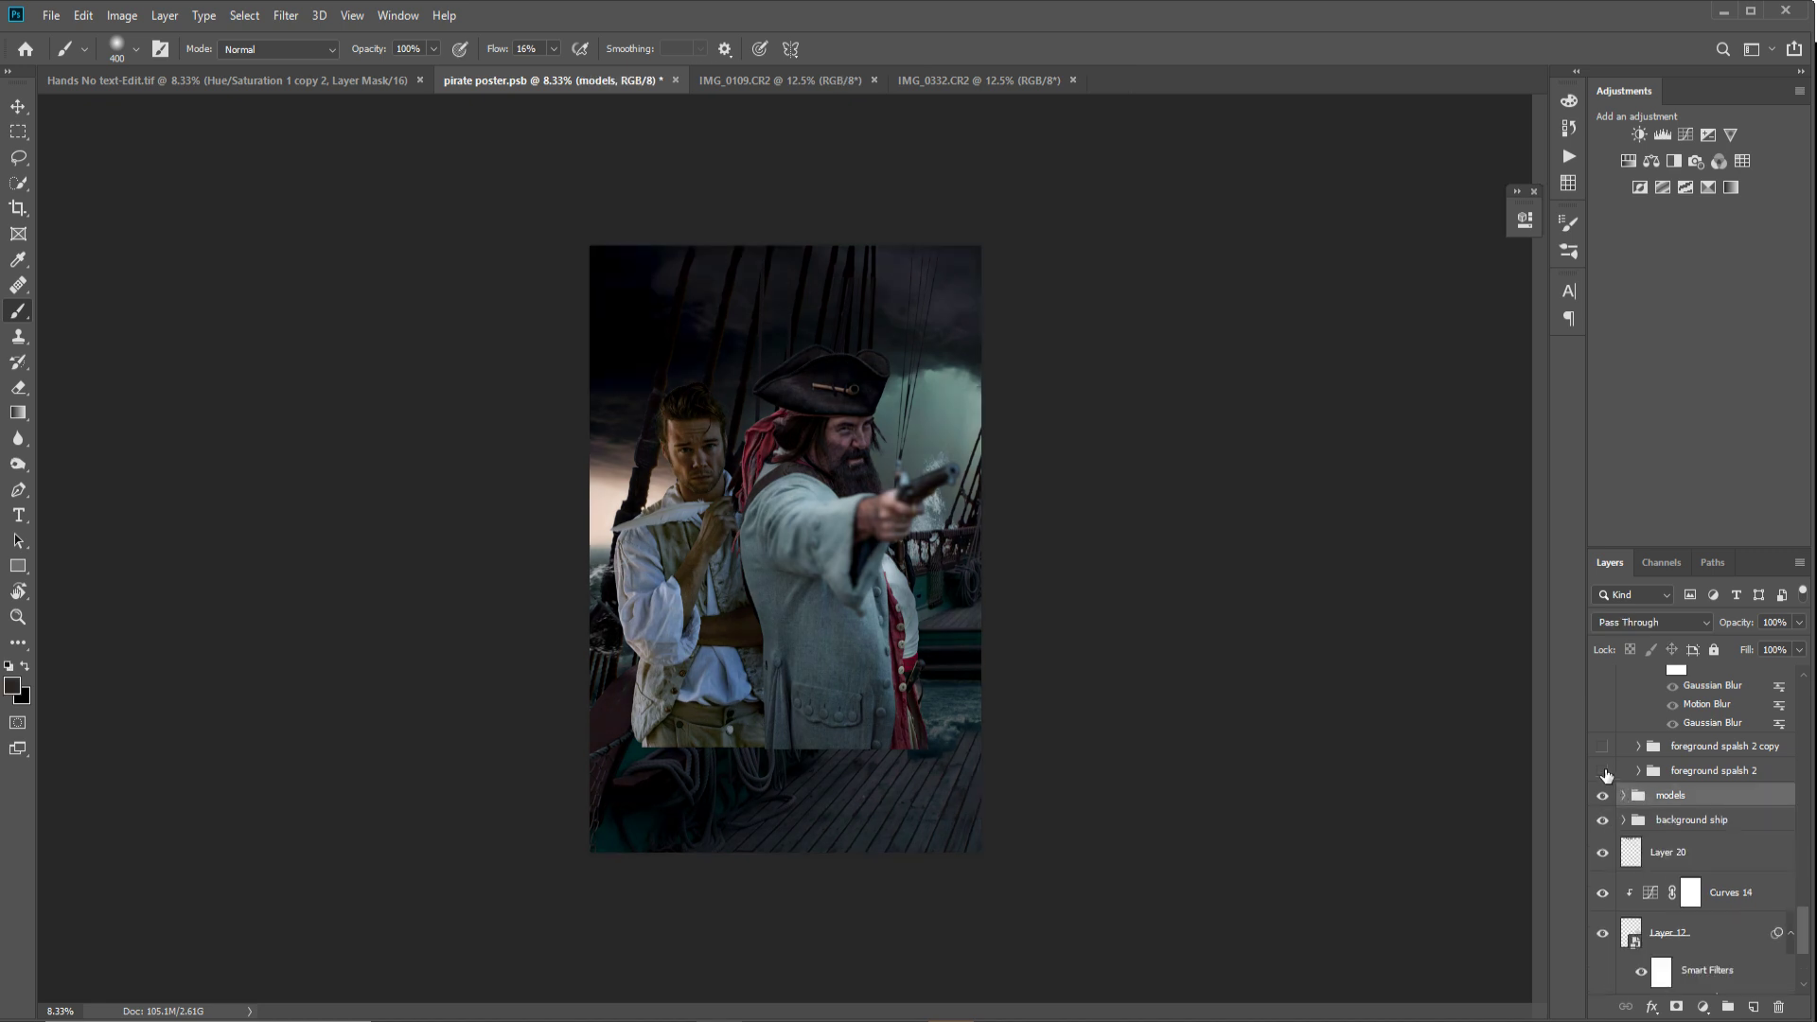
pyautogui.click(1603, 771)
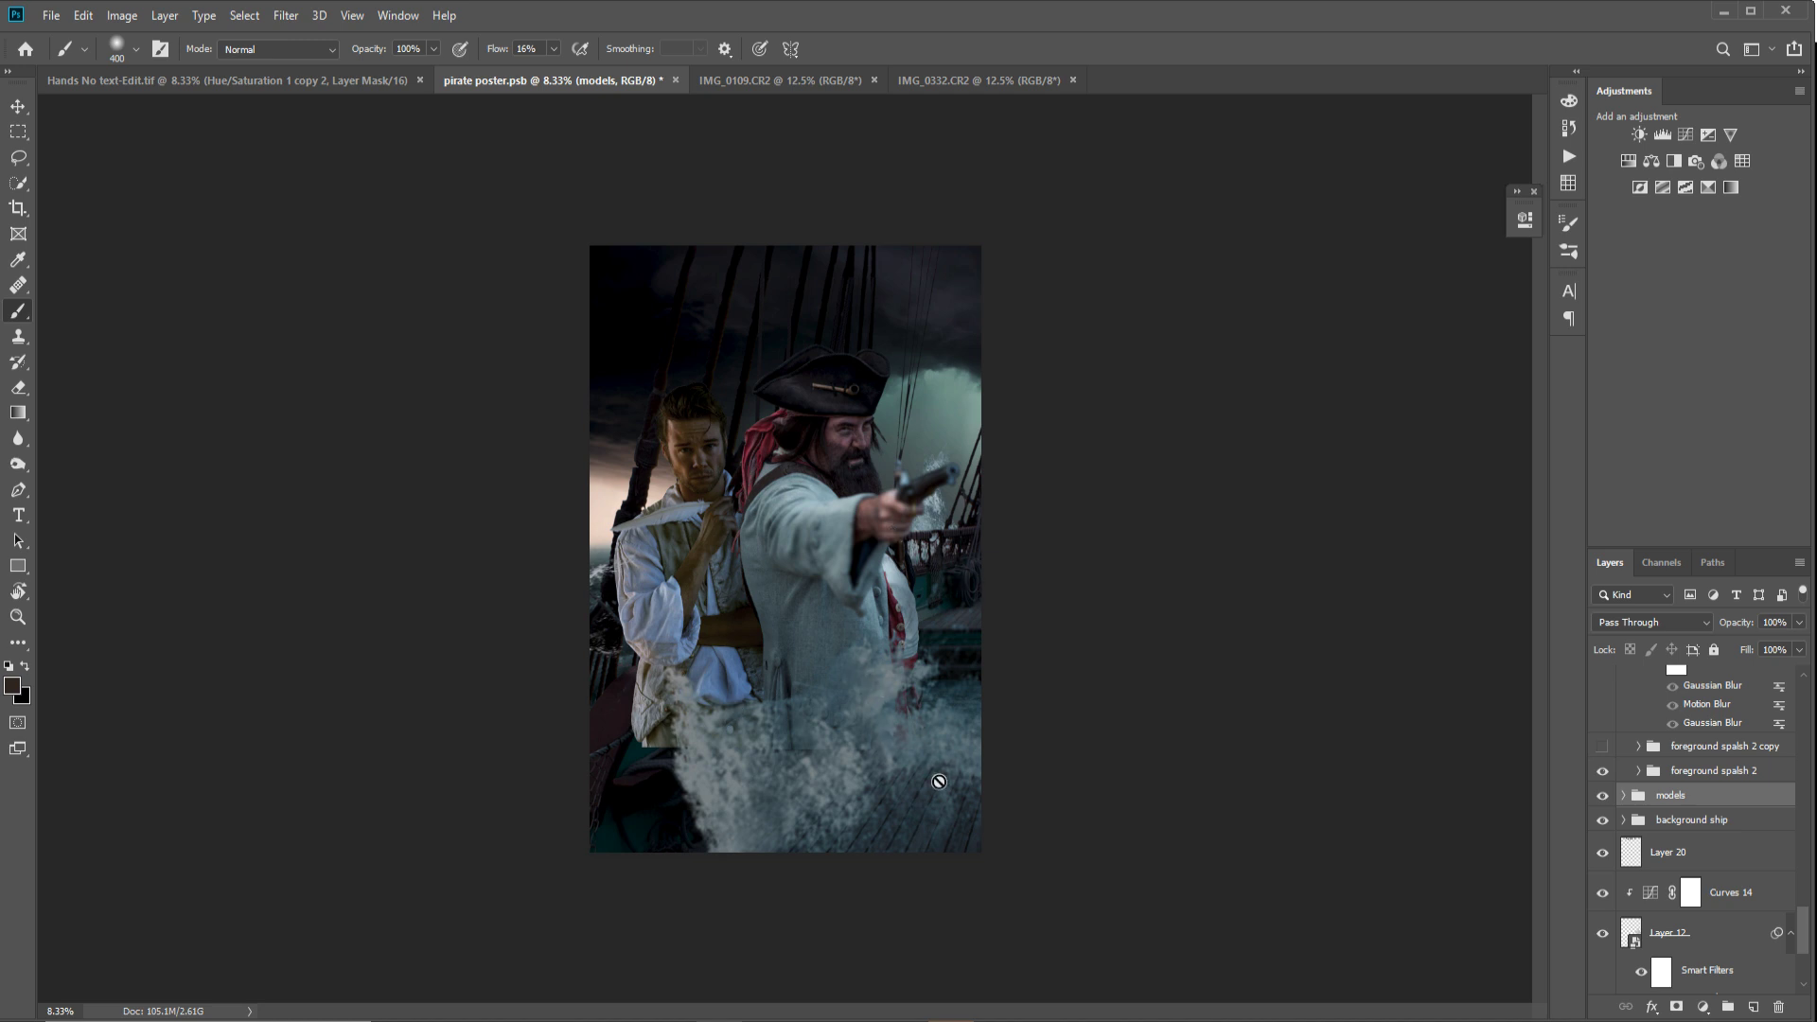
pyautogui.click(1601, 747)
pyautogui.scroll(3, 1720, 843)
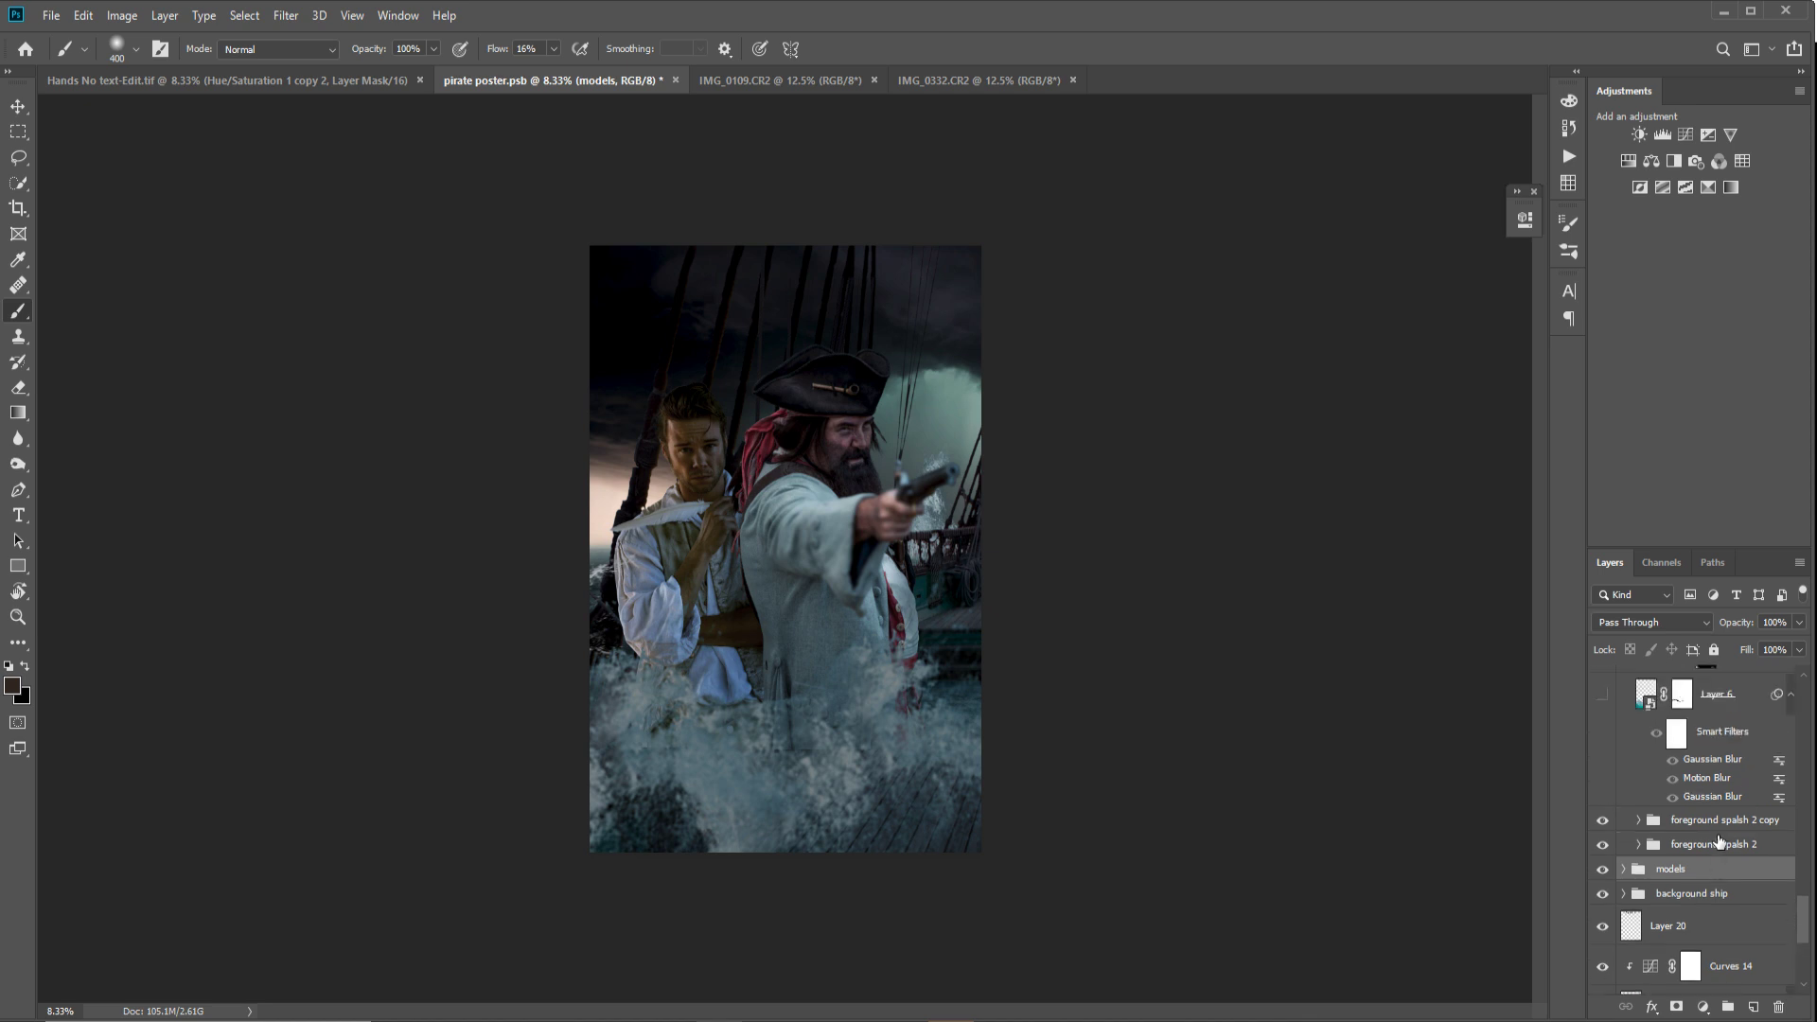
pyautogui.scroll(-1, 1621, 815)
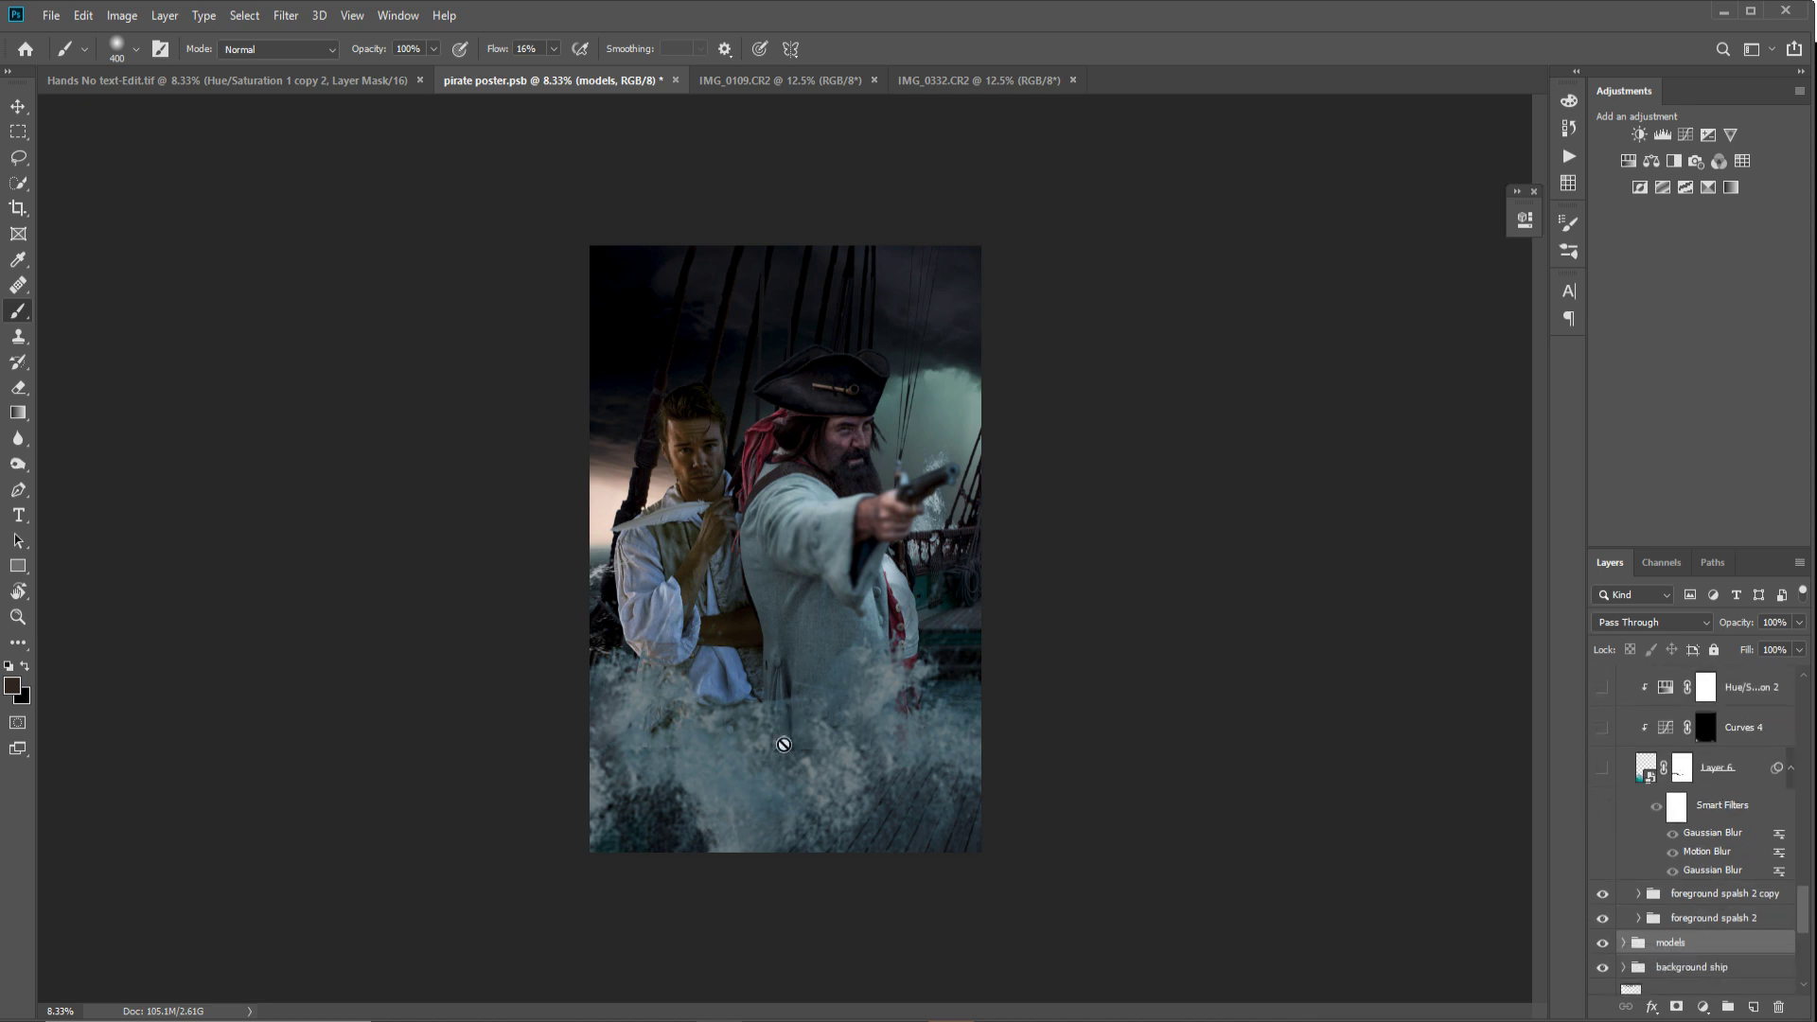
# Step: Show the turquoise wave on Layer 6 and enable Curves 4 to mute it to darker teal
pyautogui.click(1603, 768)
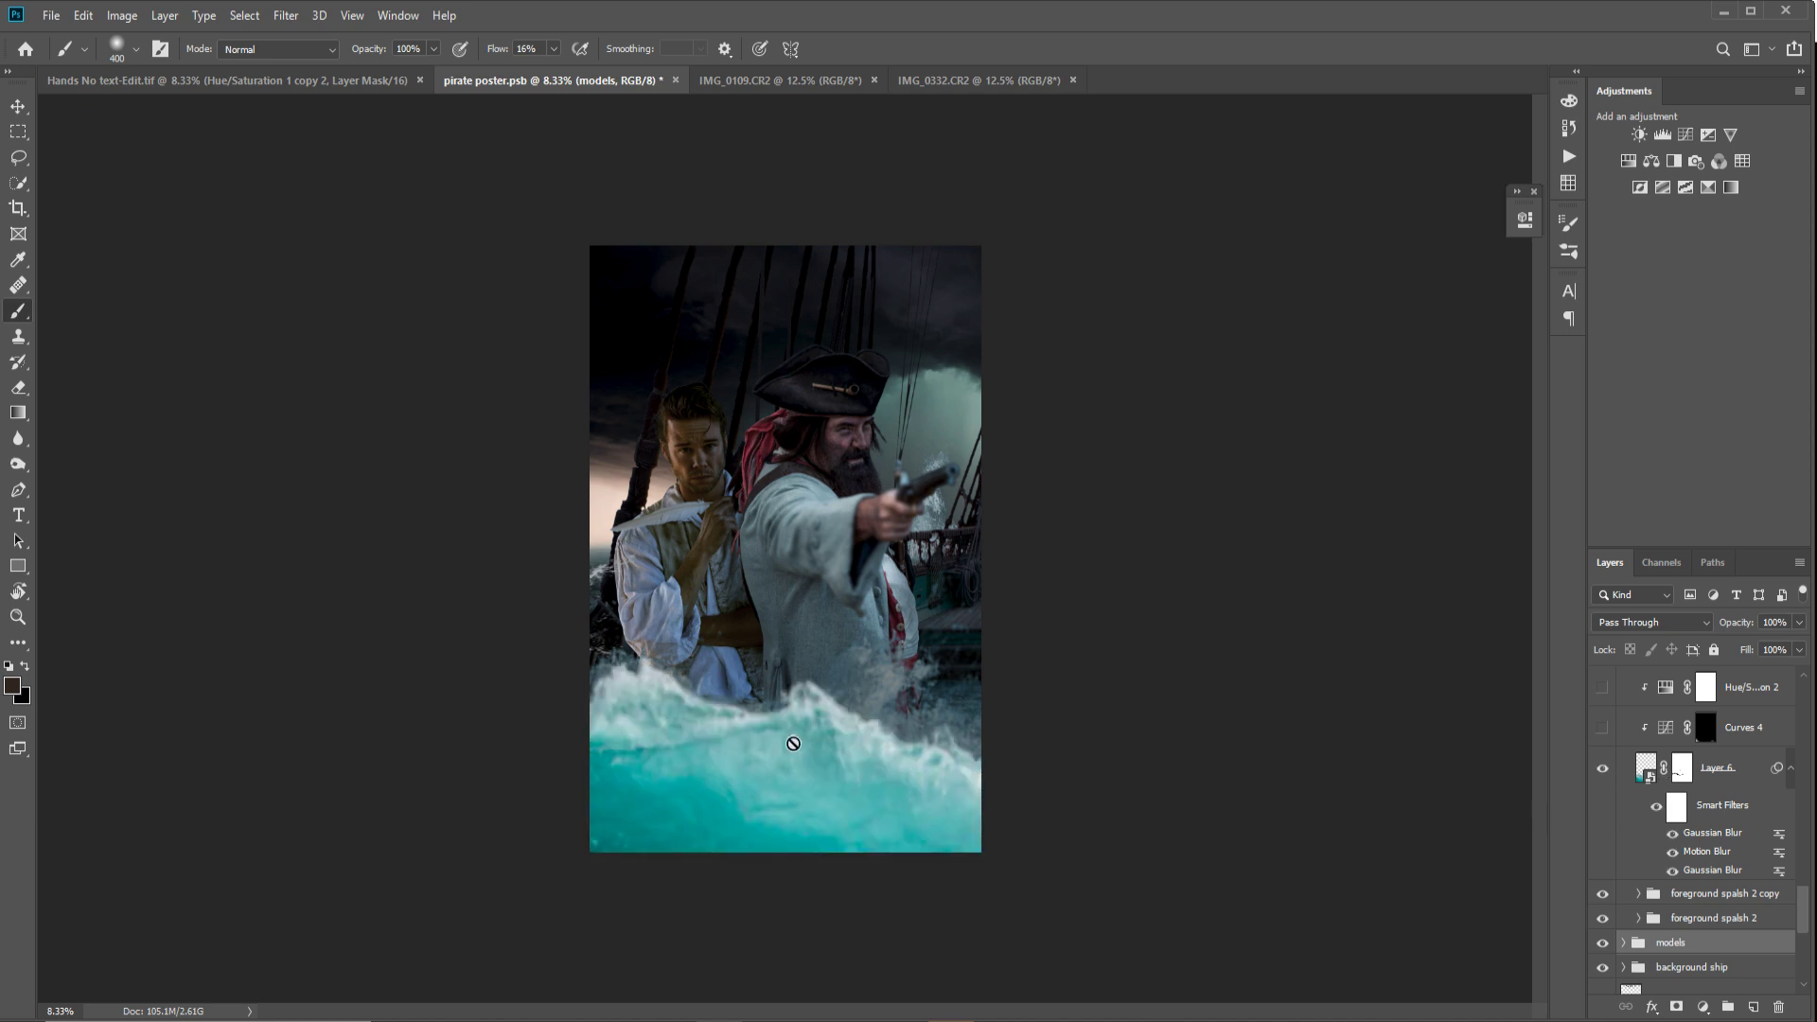
pyautogui.scroll(2, 1711, 745)
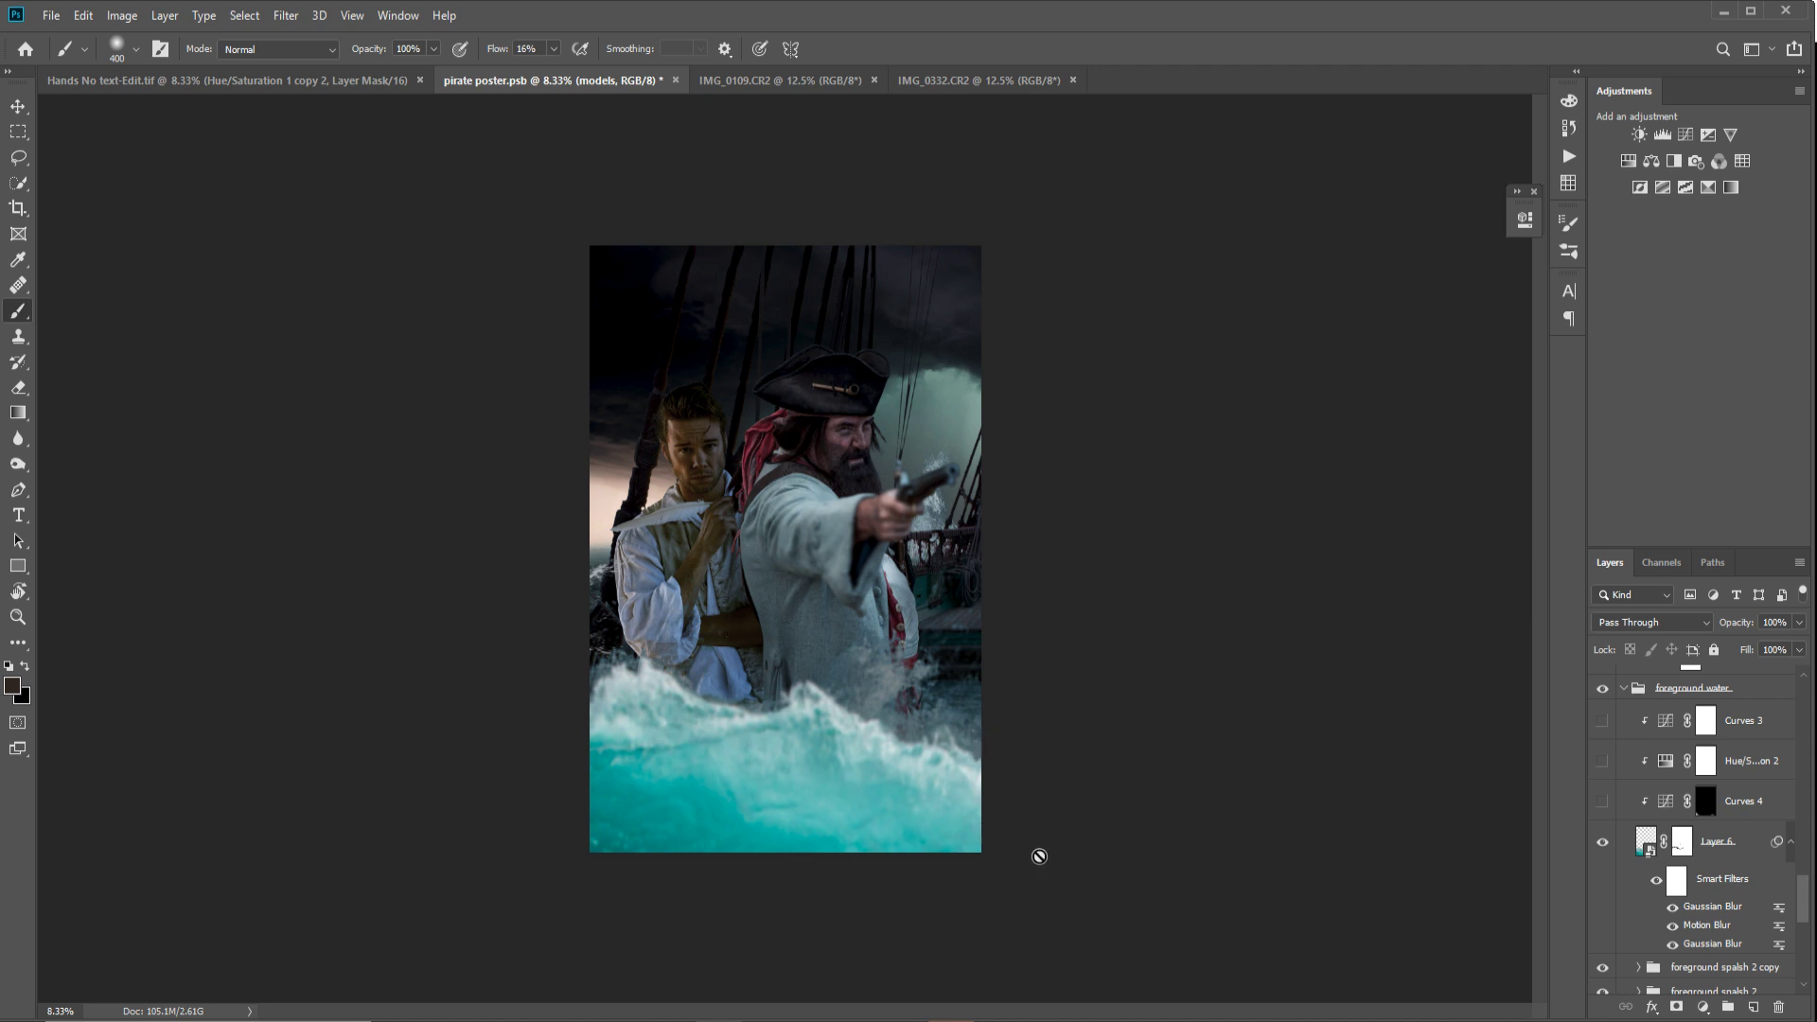
pyautogui.click(1603, 804)
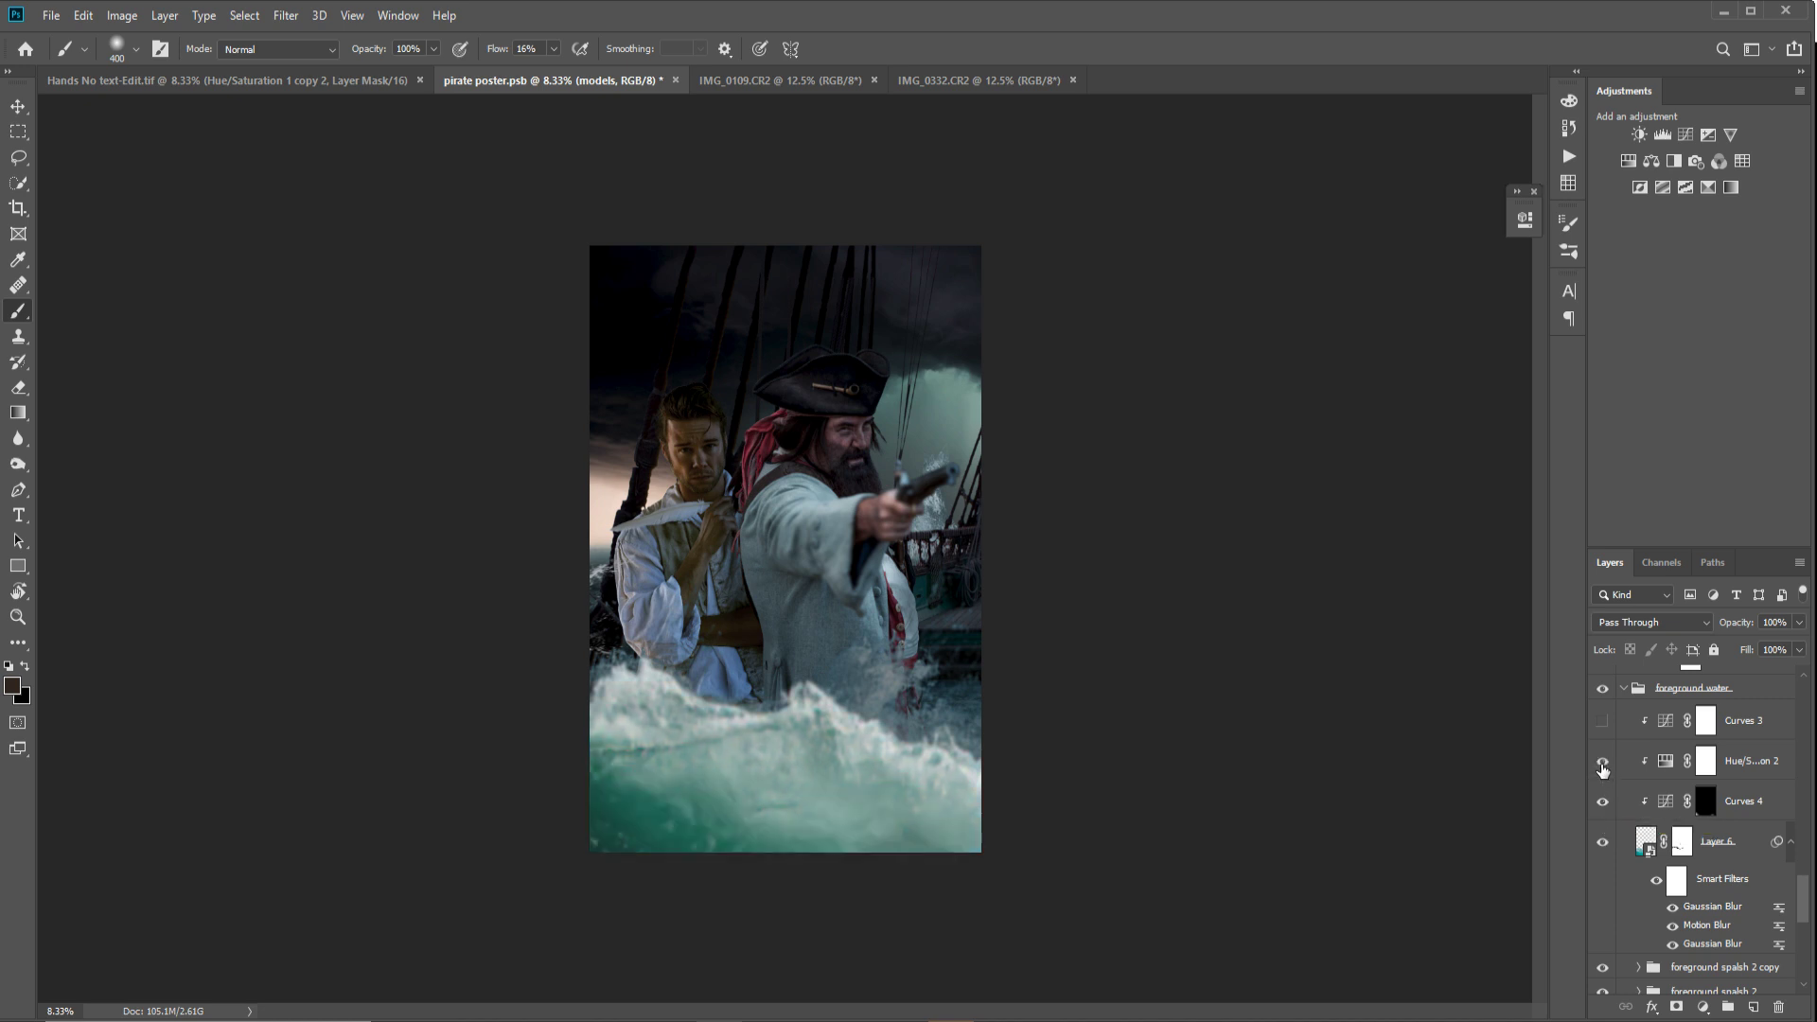
# Step: Turn on Curves 3 to deepen the foreground water and enable the Curves 19 adjustment
pyautogui.click(1602, 723)
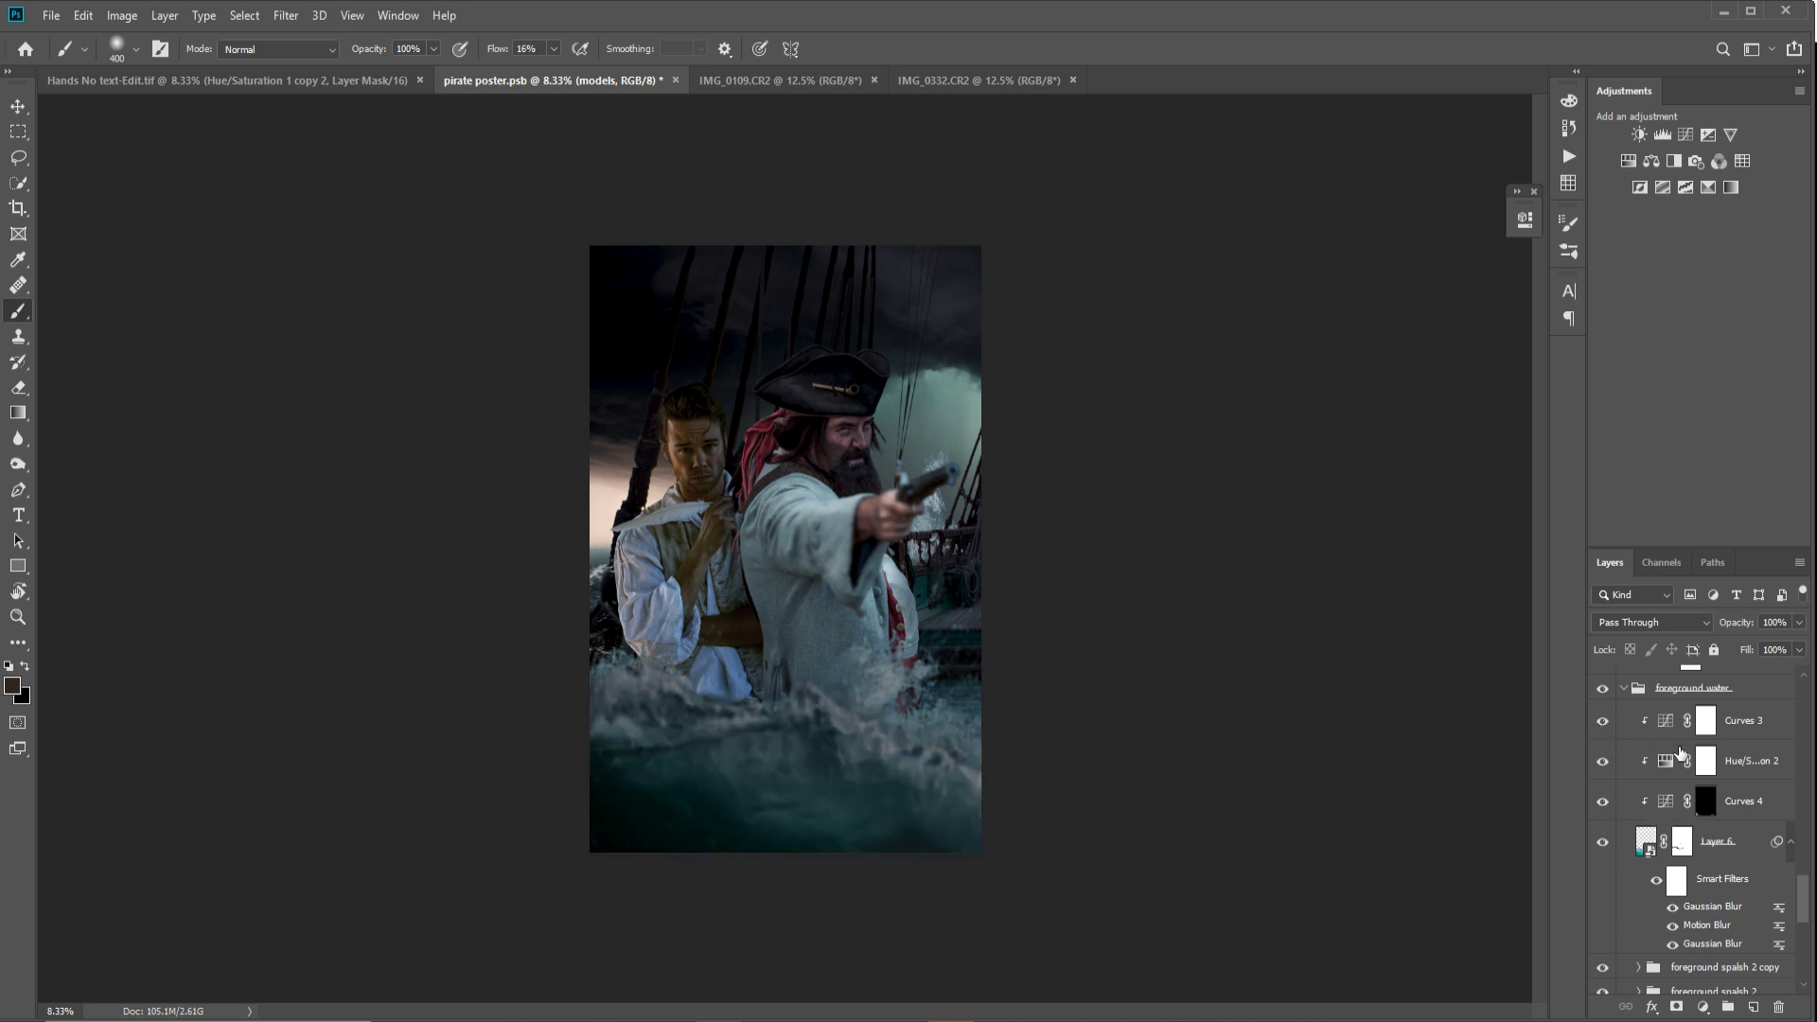
pyautogui.scroll(2, 1685, 767)
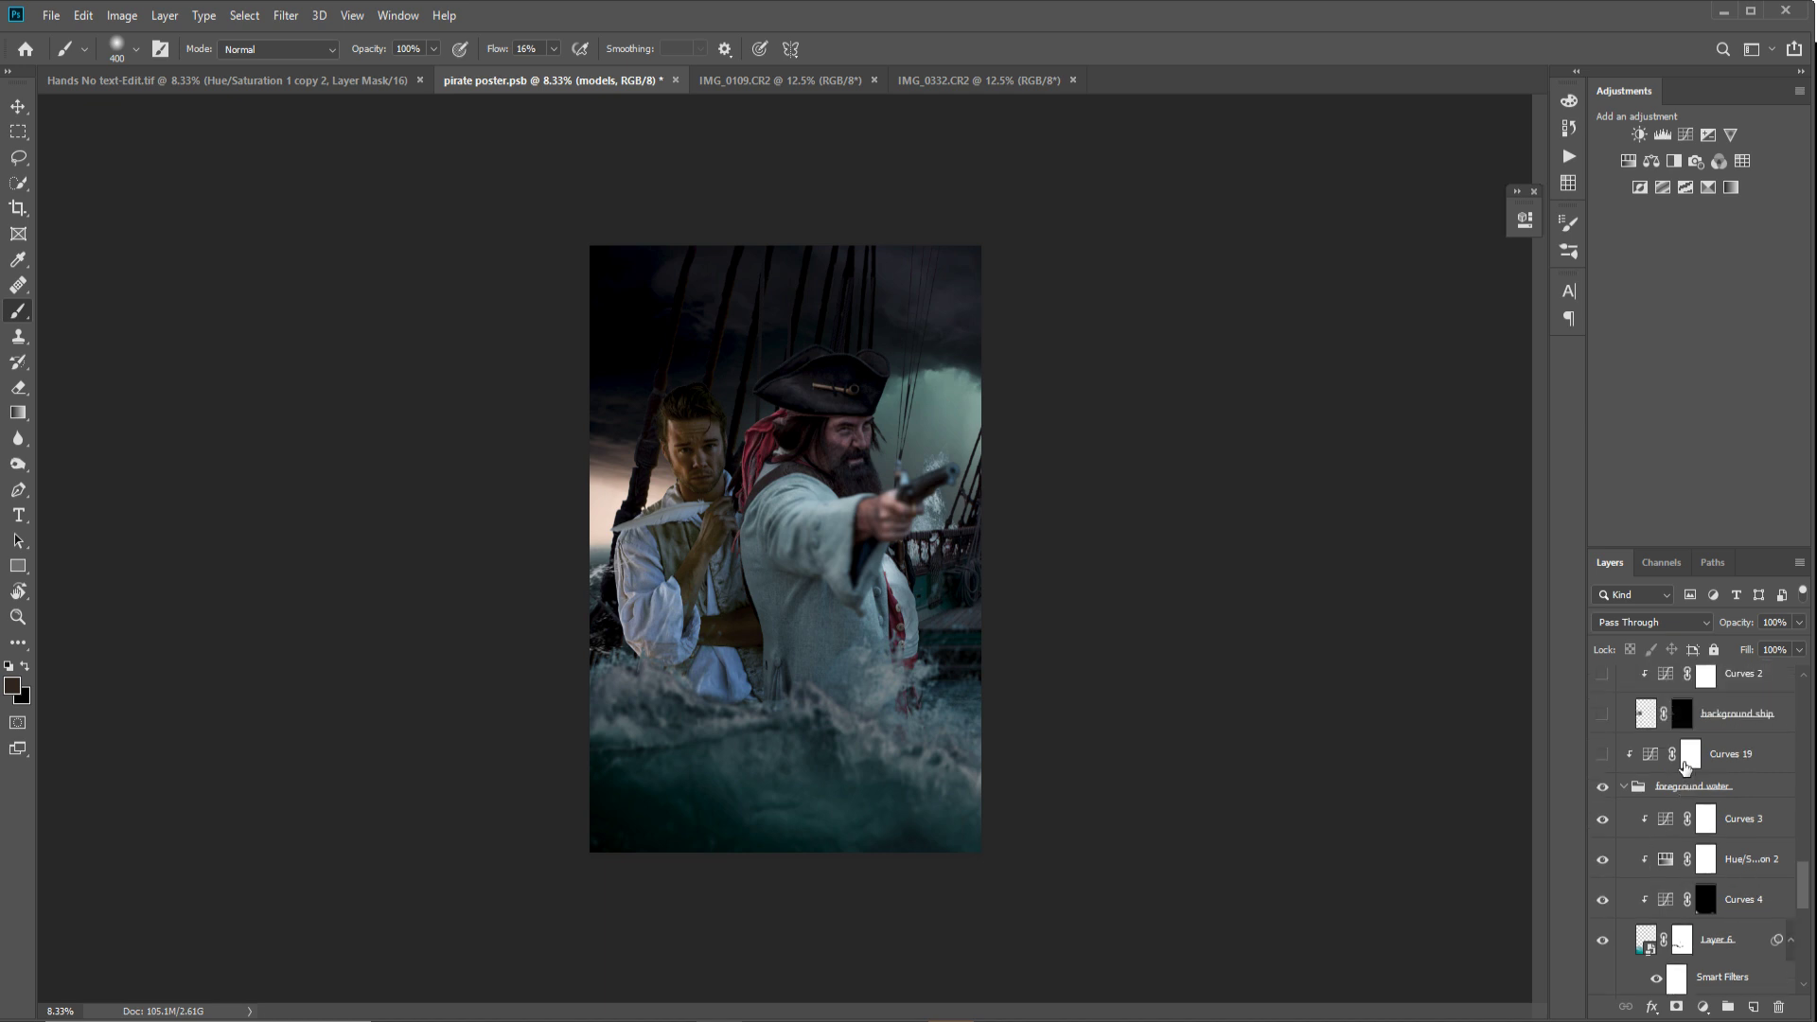
pyautogui.click(1627, 788)
pyautogui.click(1601, 755)
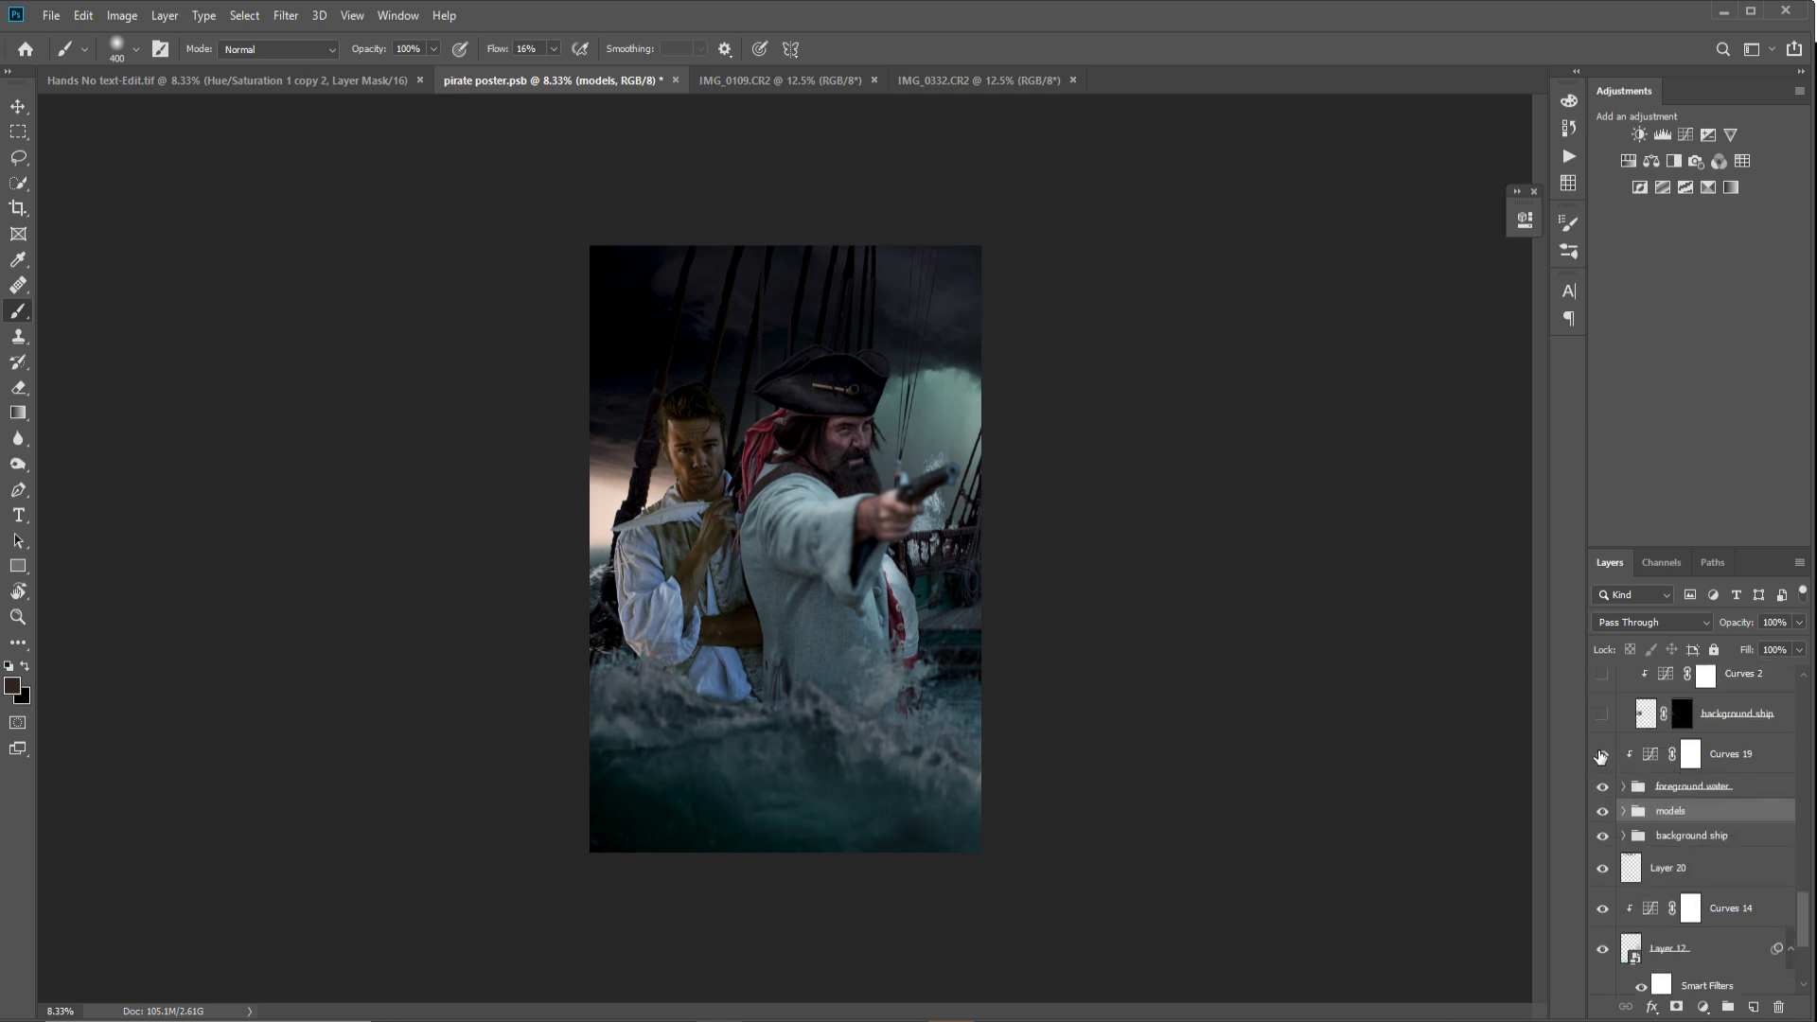
# Step: Reveal the distant background ship layer, comparing the scene with it hidden and shown
pyautogui.scroll(2, 1651, 817)
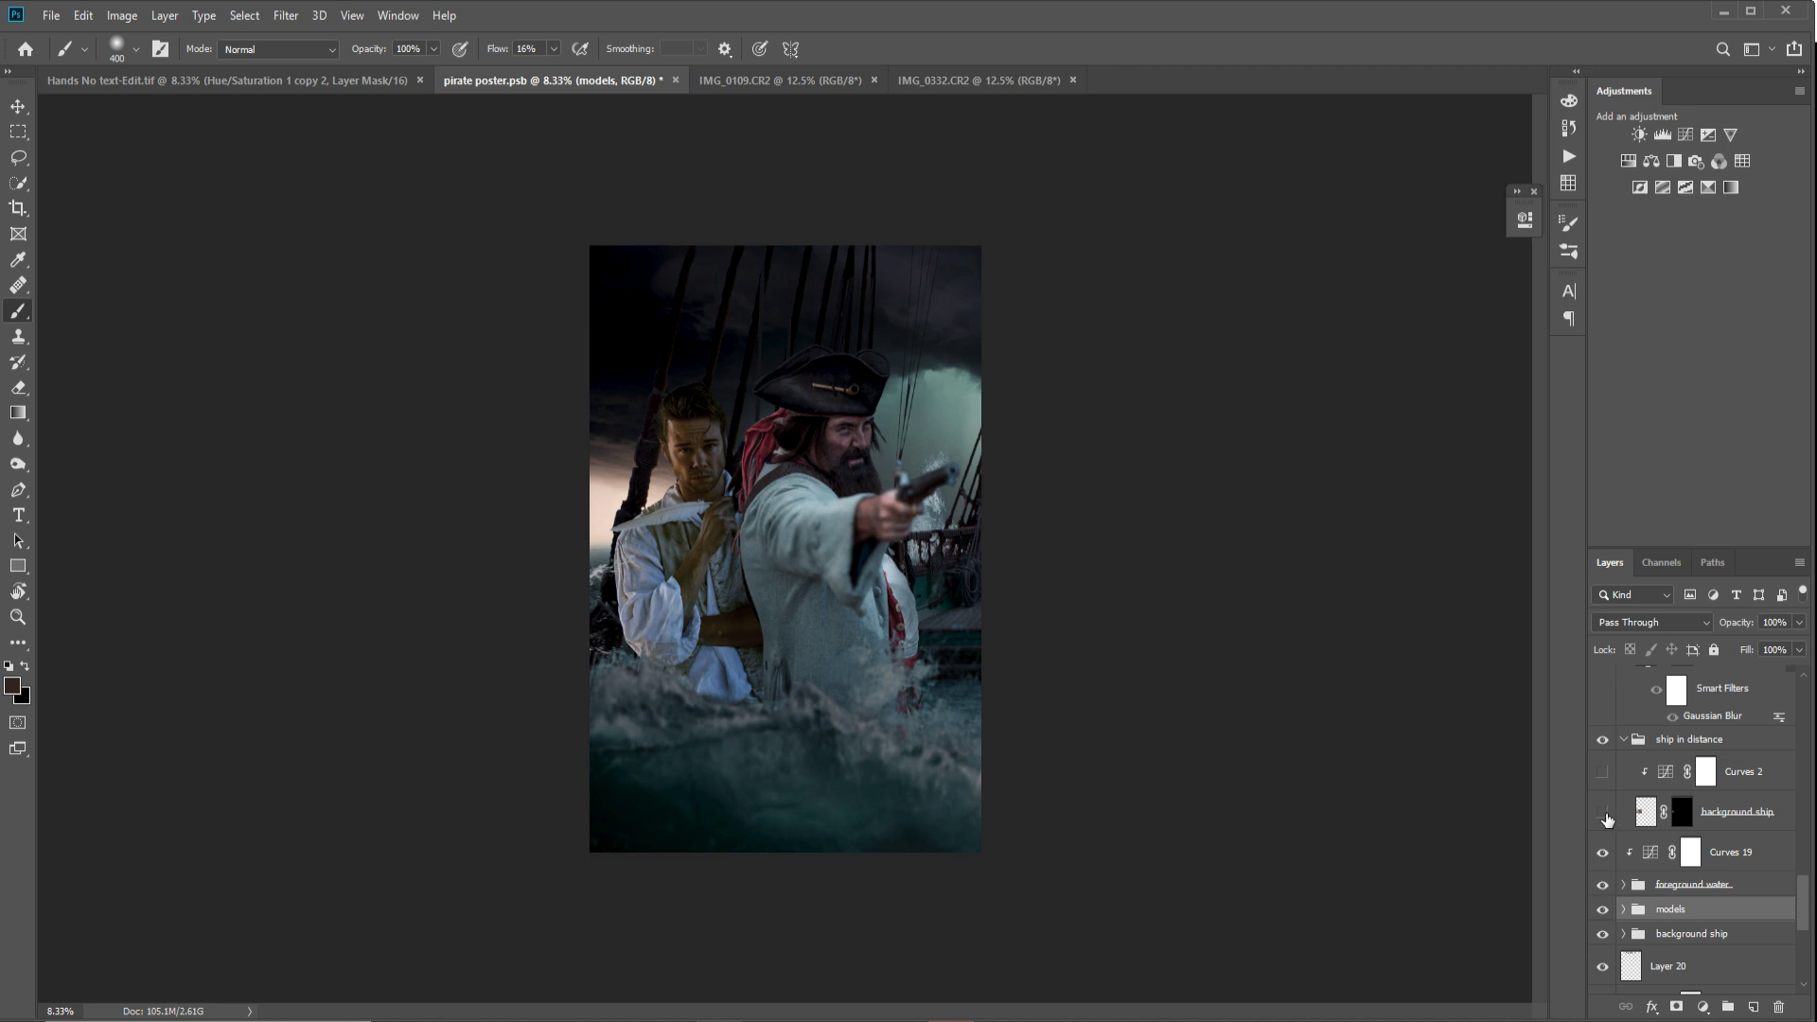
pyautogui.click(1603, 814)
pyautogui.click(1602, 813)
pyautogui.click(1602, 814)
pyautogui.scroll(1, 1605, 820)
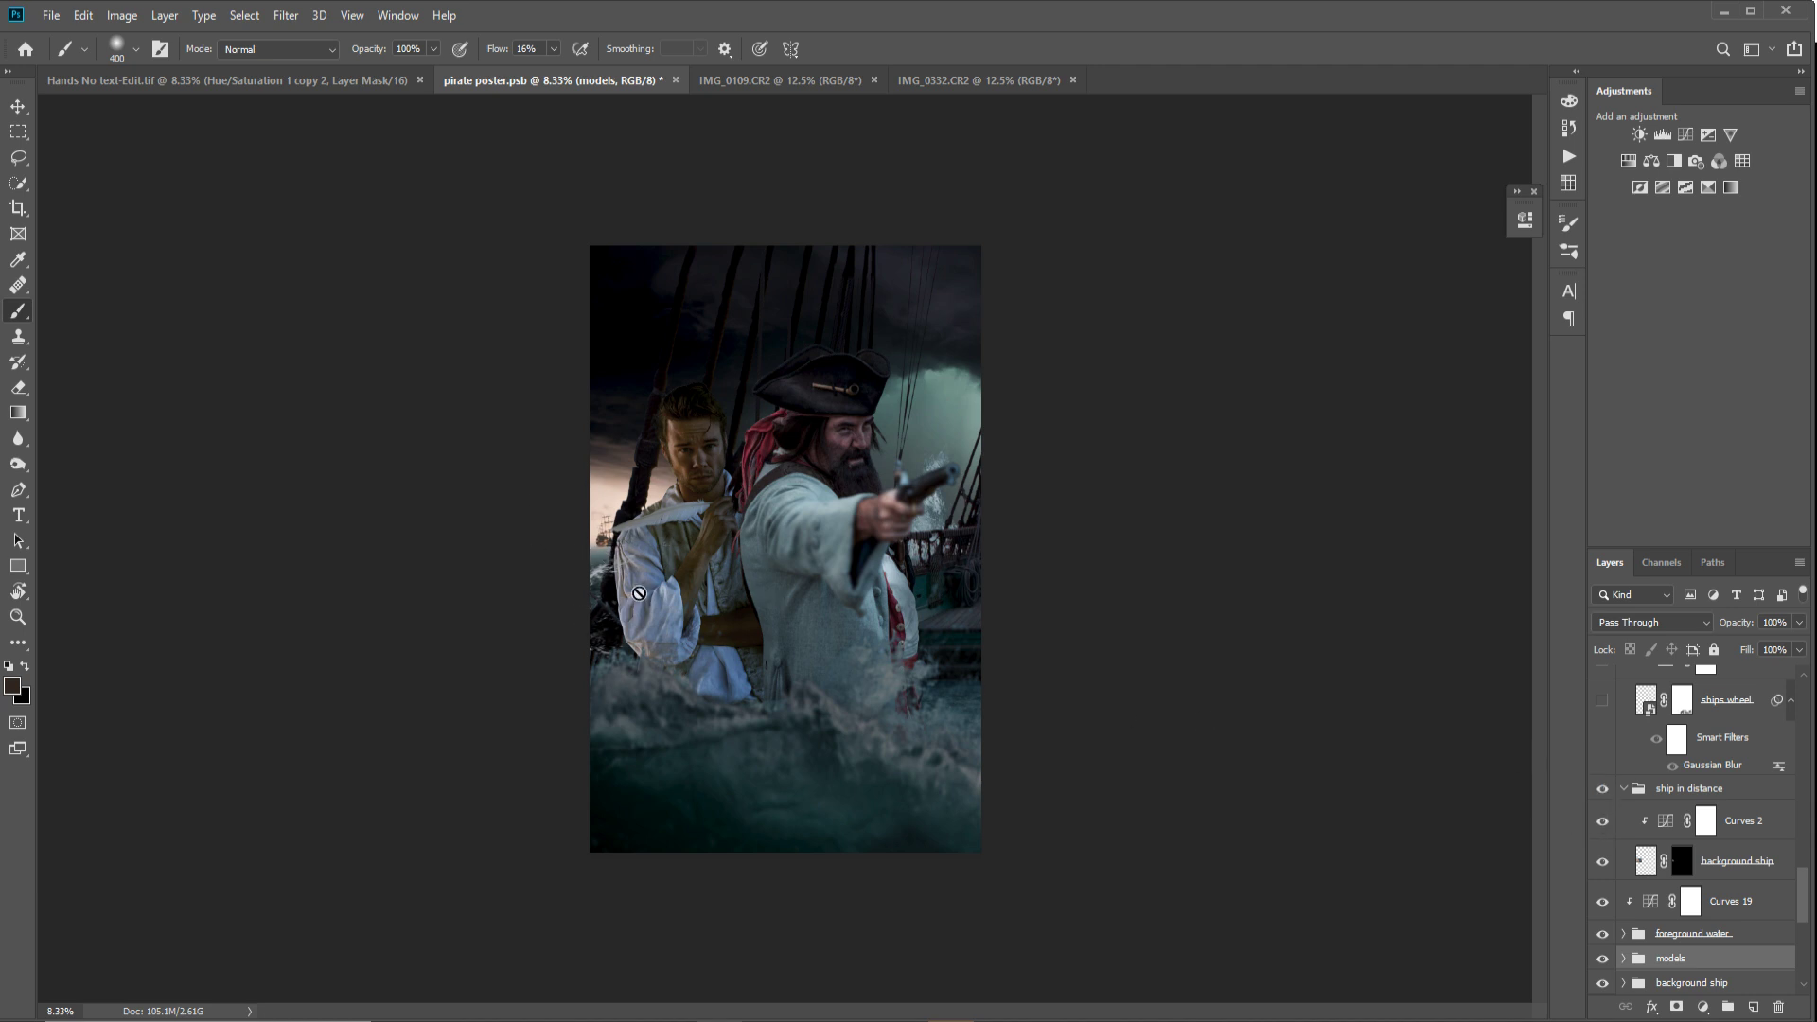
# Step: Show the blurred ships wheel smart object and enable Curves 5 to darken it to brown
pyautogui.click(1621, 790)
pyautogui.scroll(2, 1599, 799)
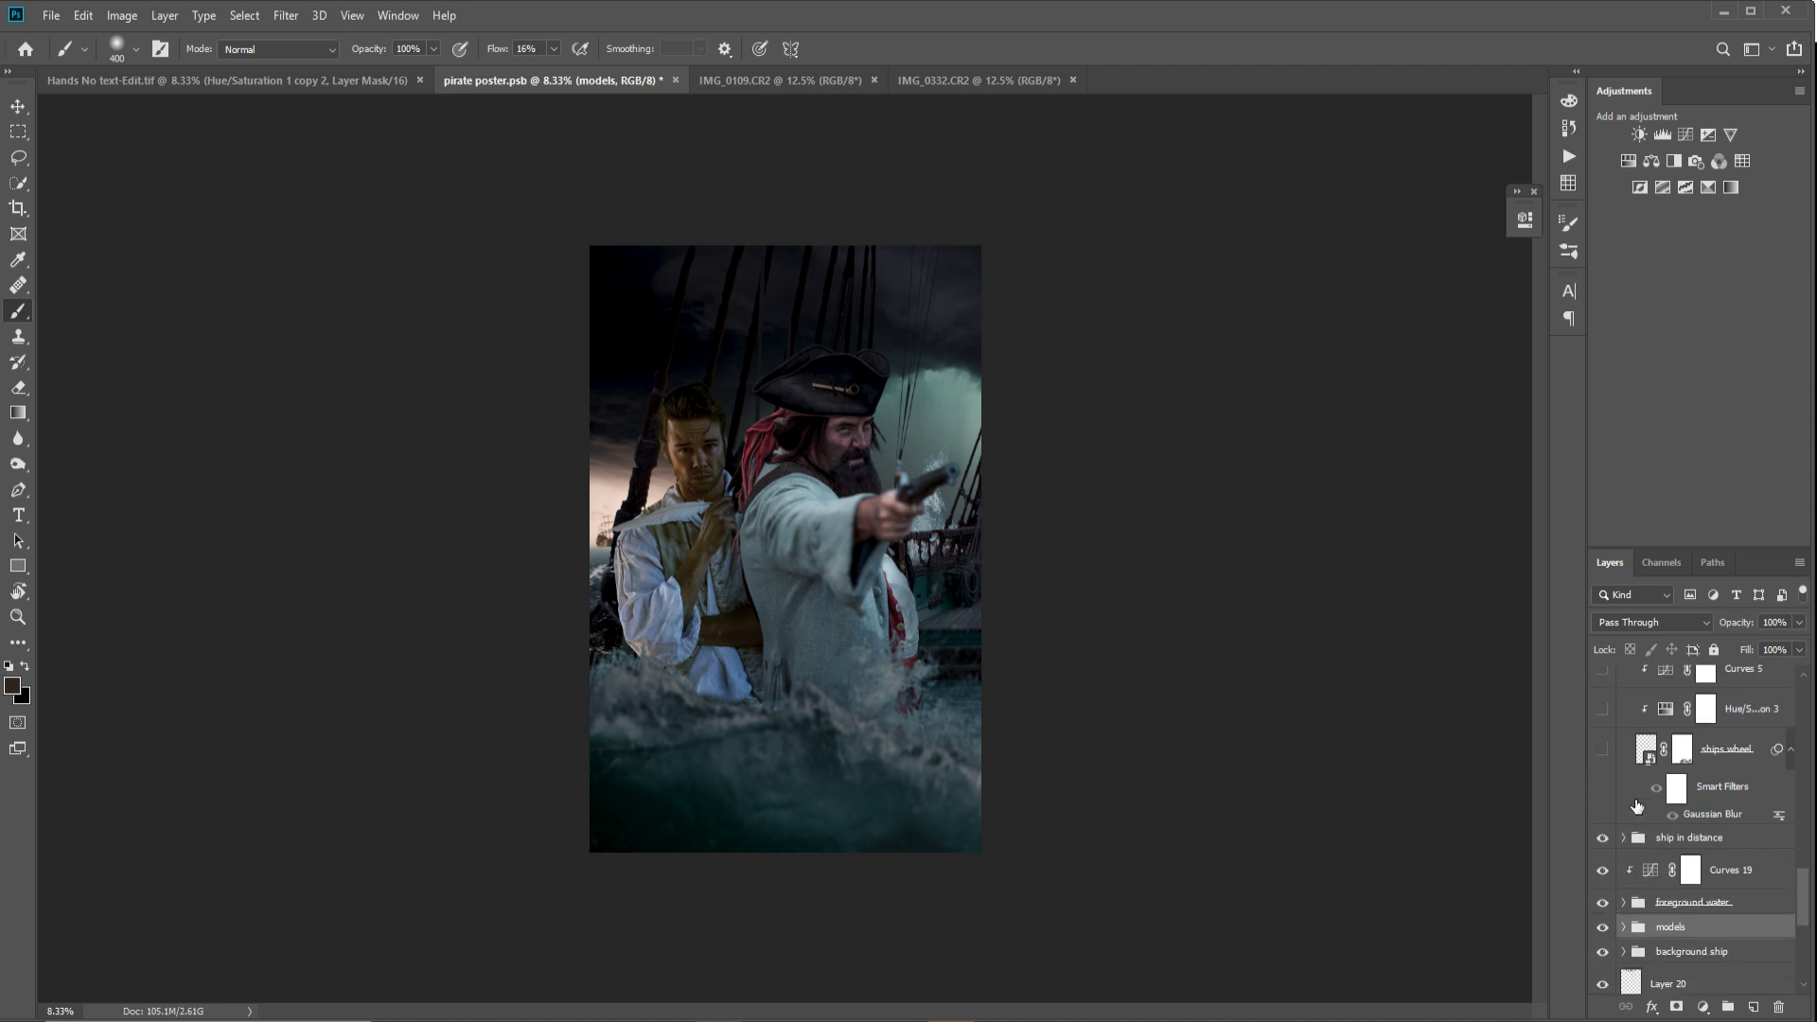
pyautogui.click(1602, 799)
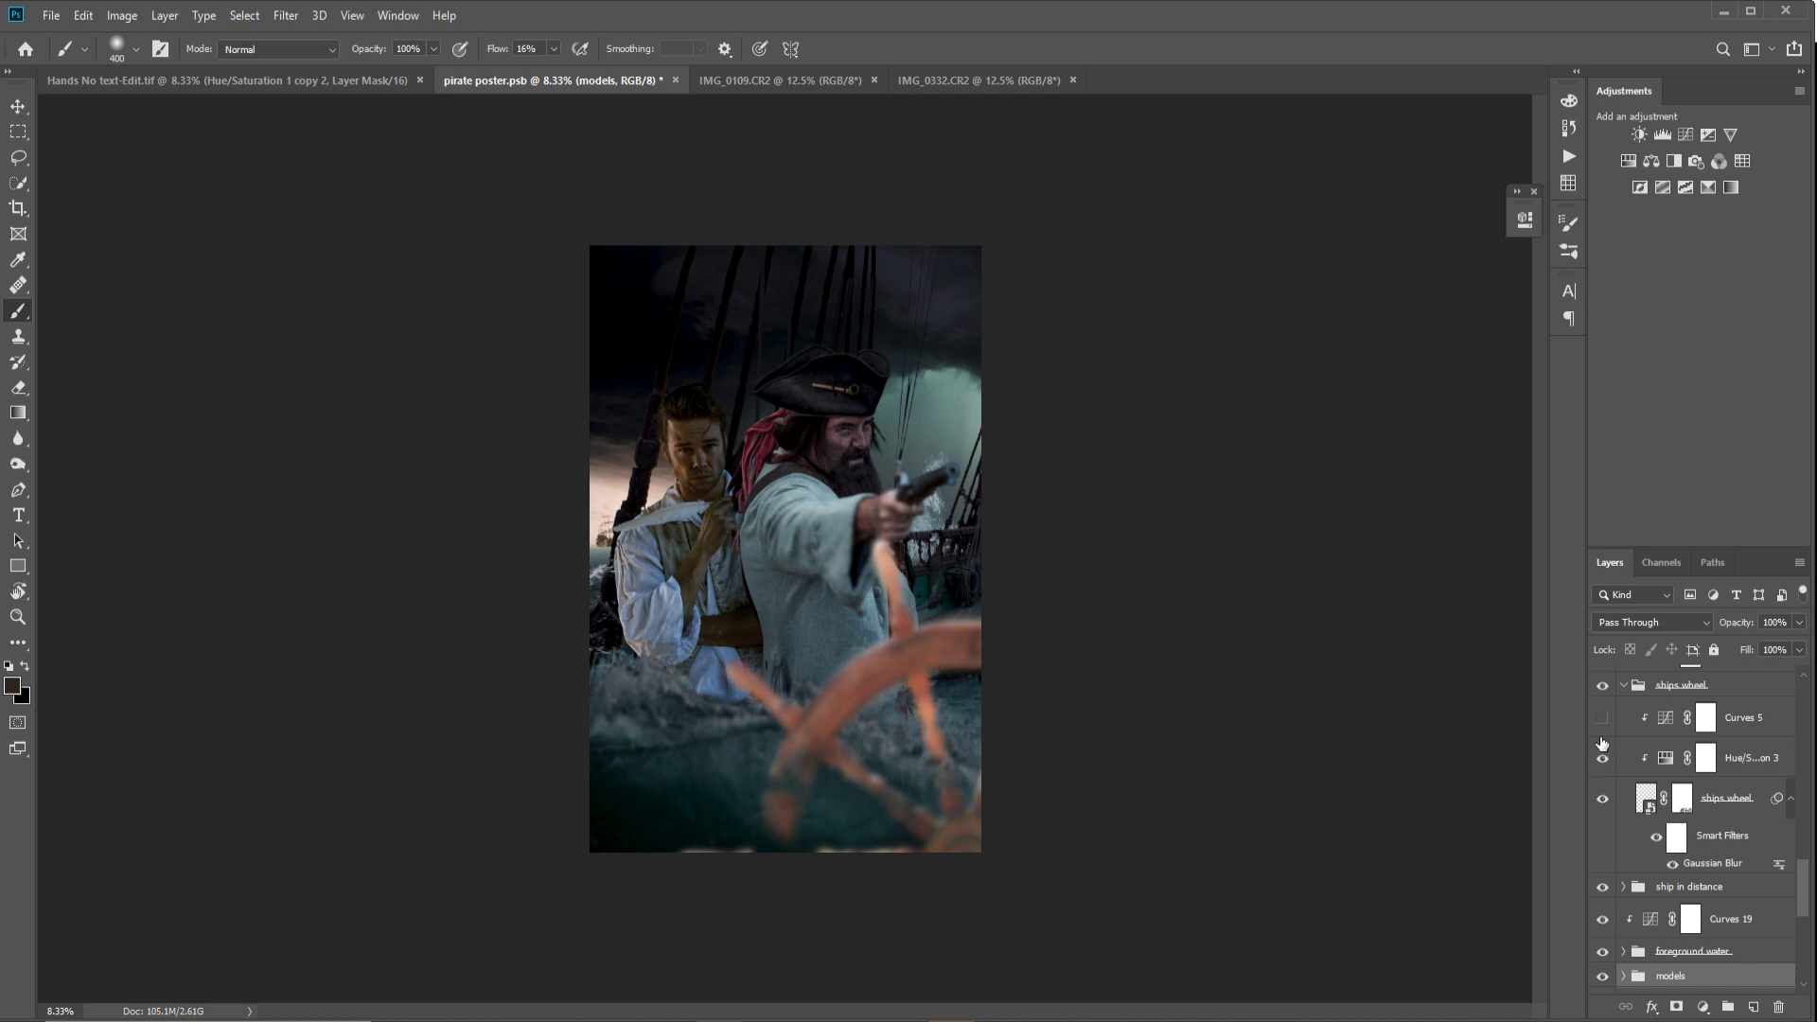
pyautogui.click(1602, 718)
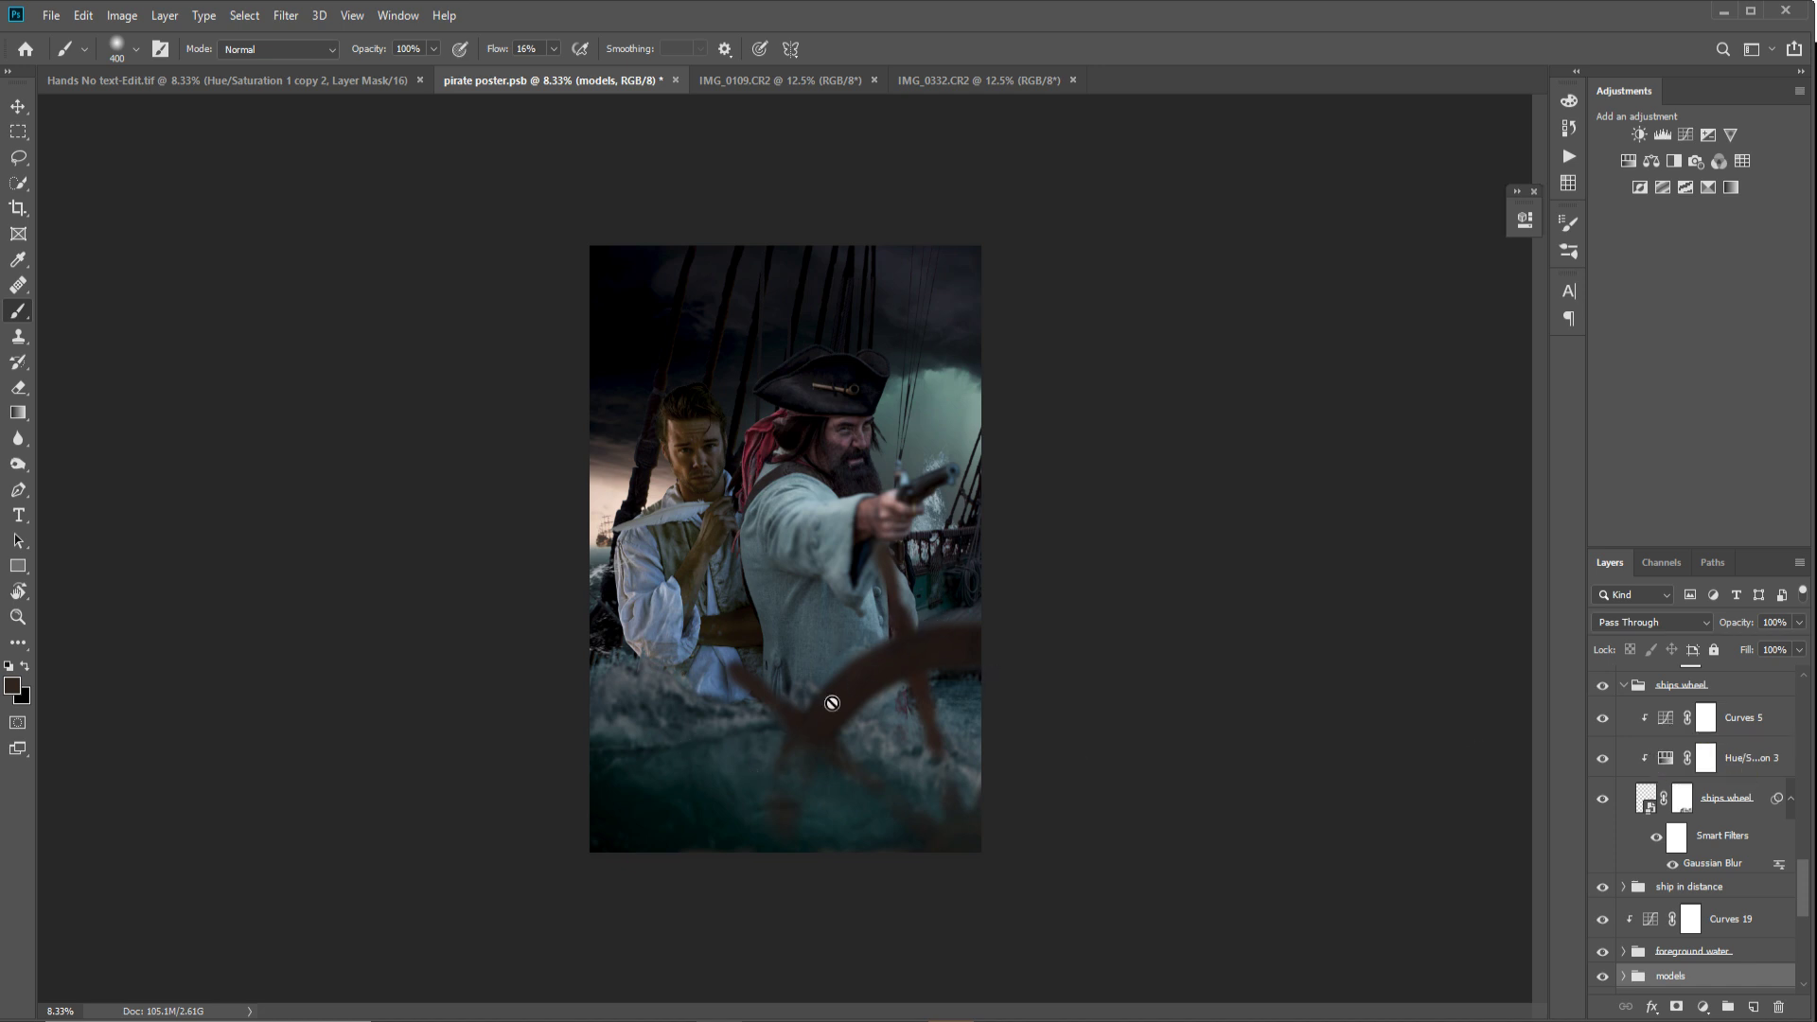
pyautogui.scroll(1, 1787, 831)
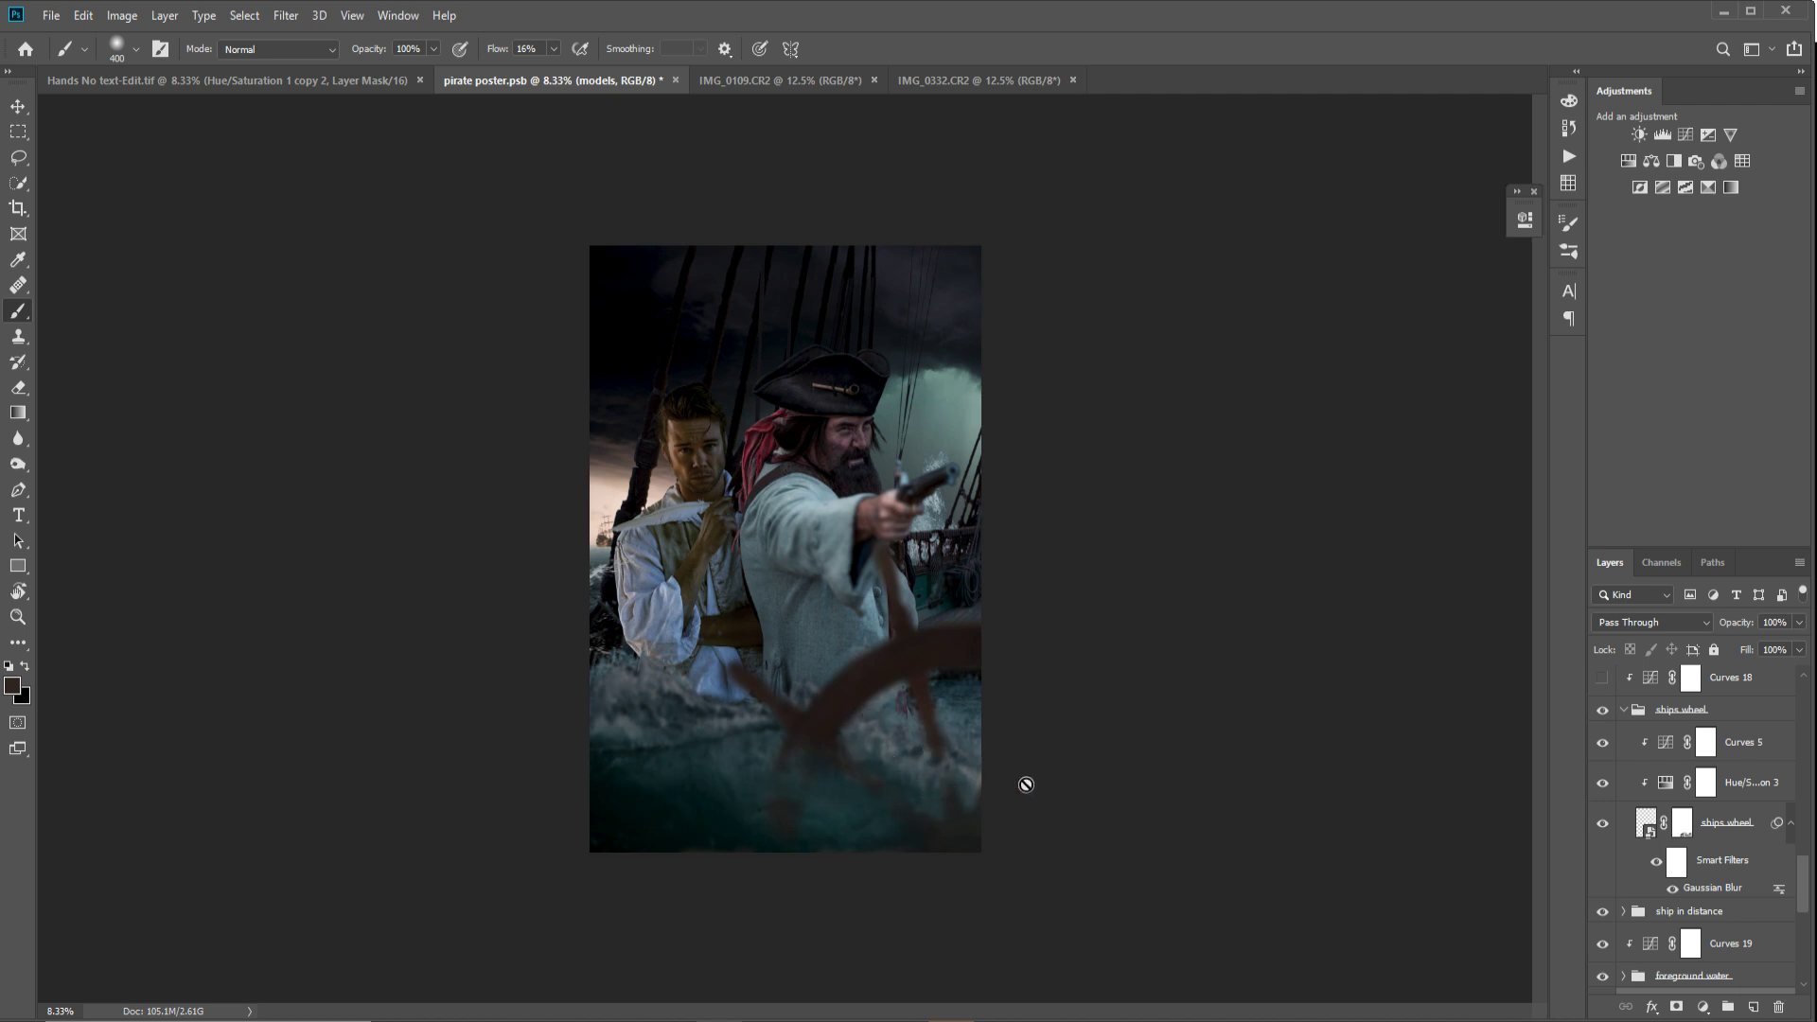
pyautogui.scroll(1, 1690, 755)
# Step: Turn on the Layer 10 glow beside the young man and check its blend mode
pyautogui.scroll(1, 1690, 754)
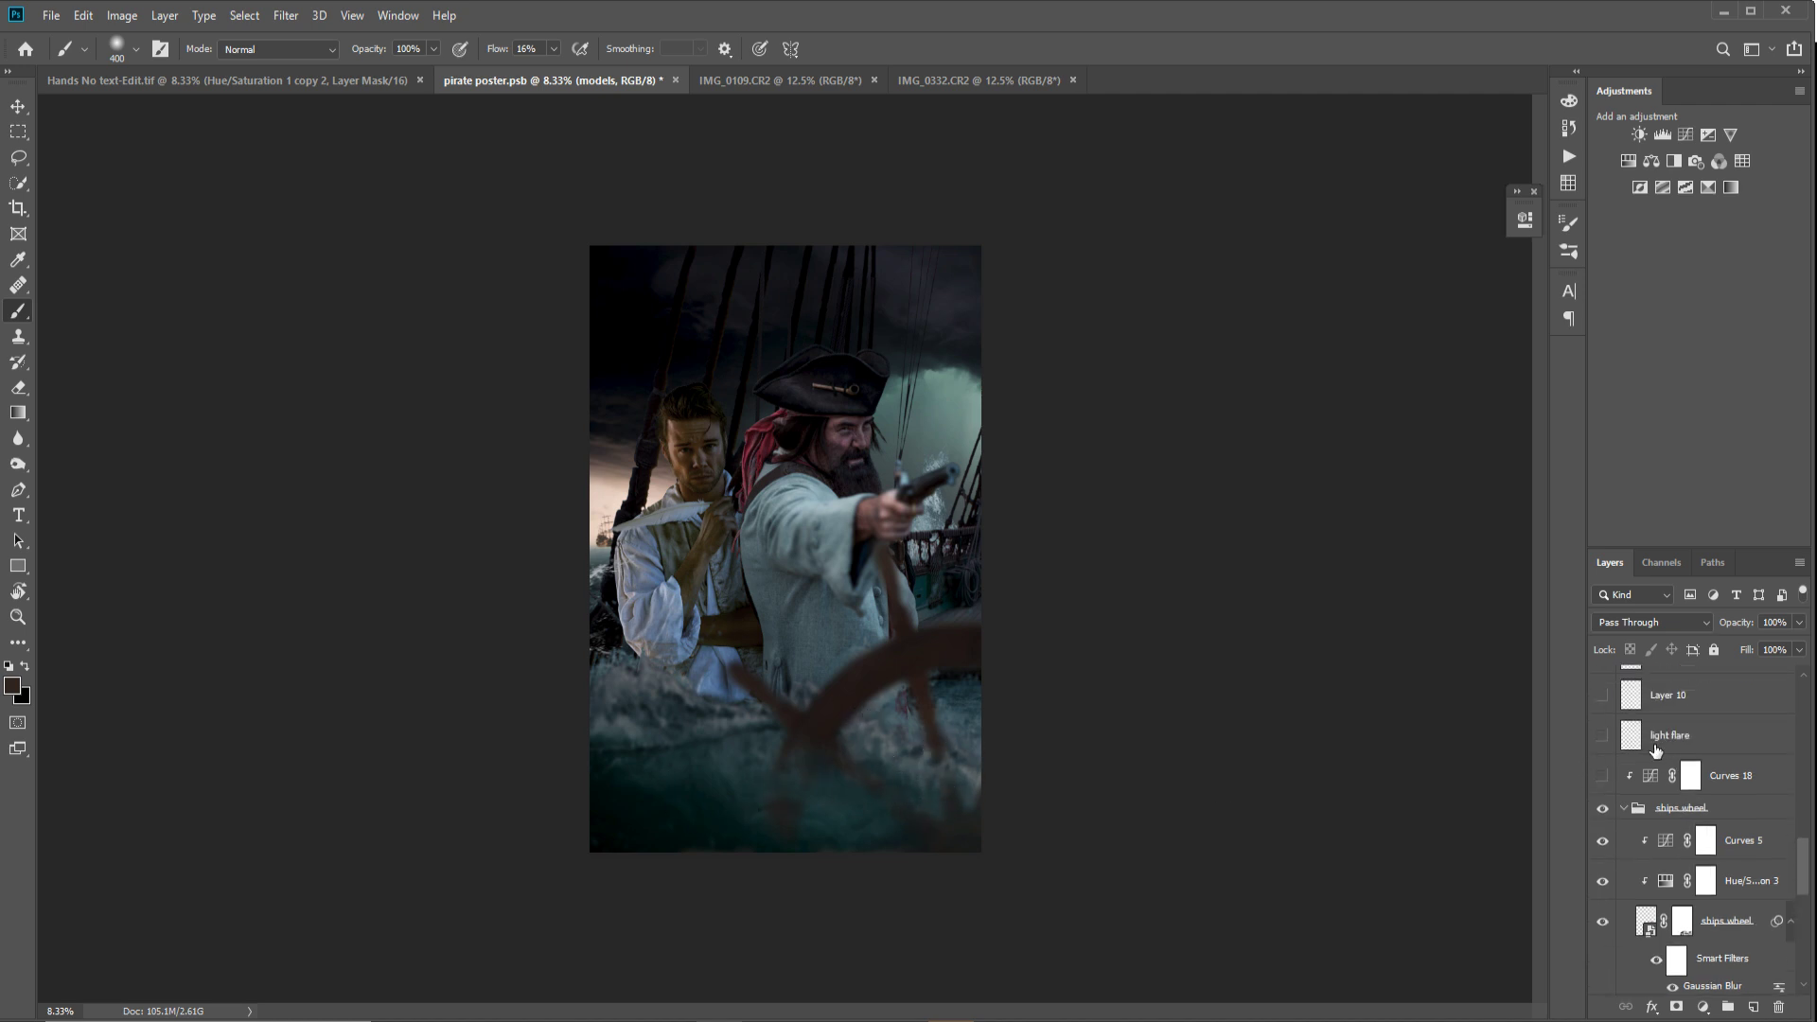
pyautogui.click(1624, 808)
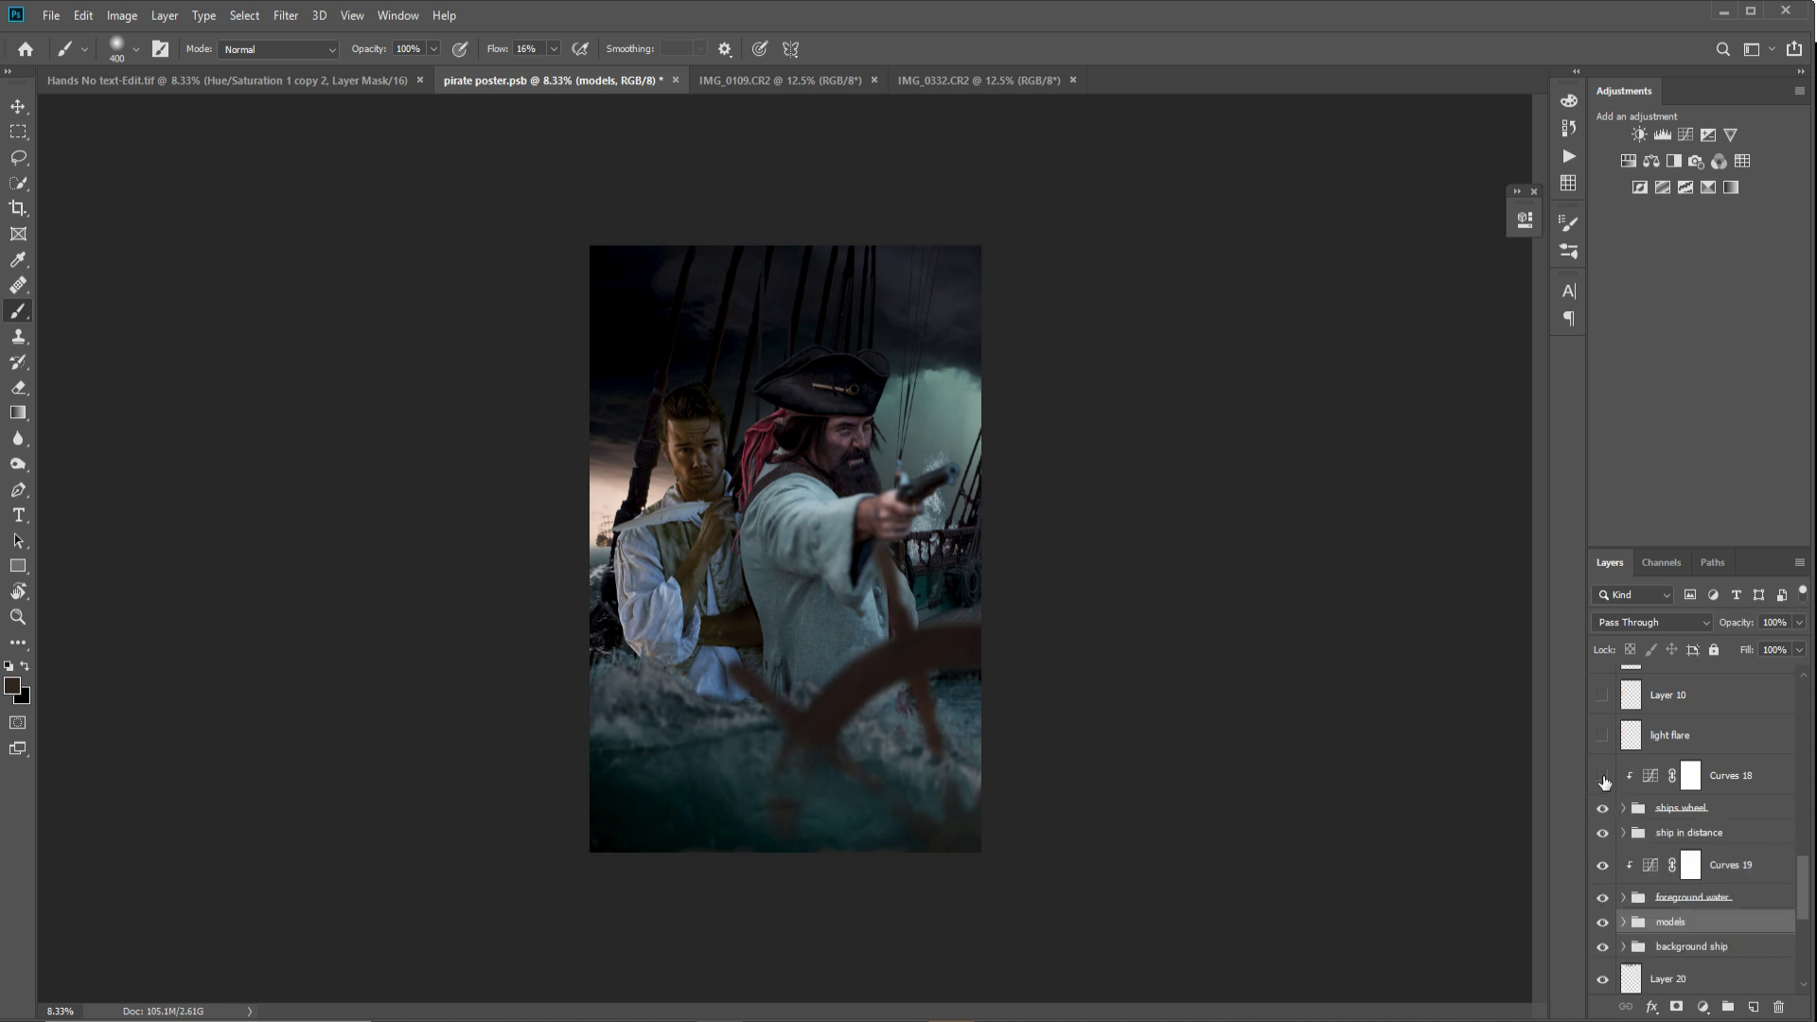
pyautogui.scroll(5, 1672, 785)
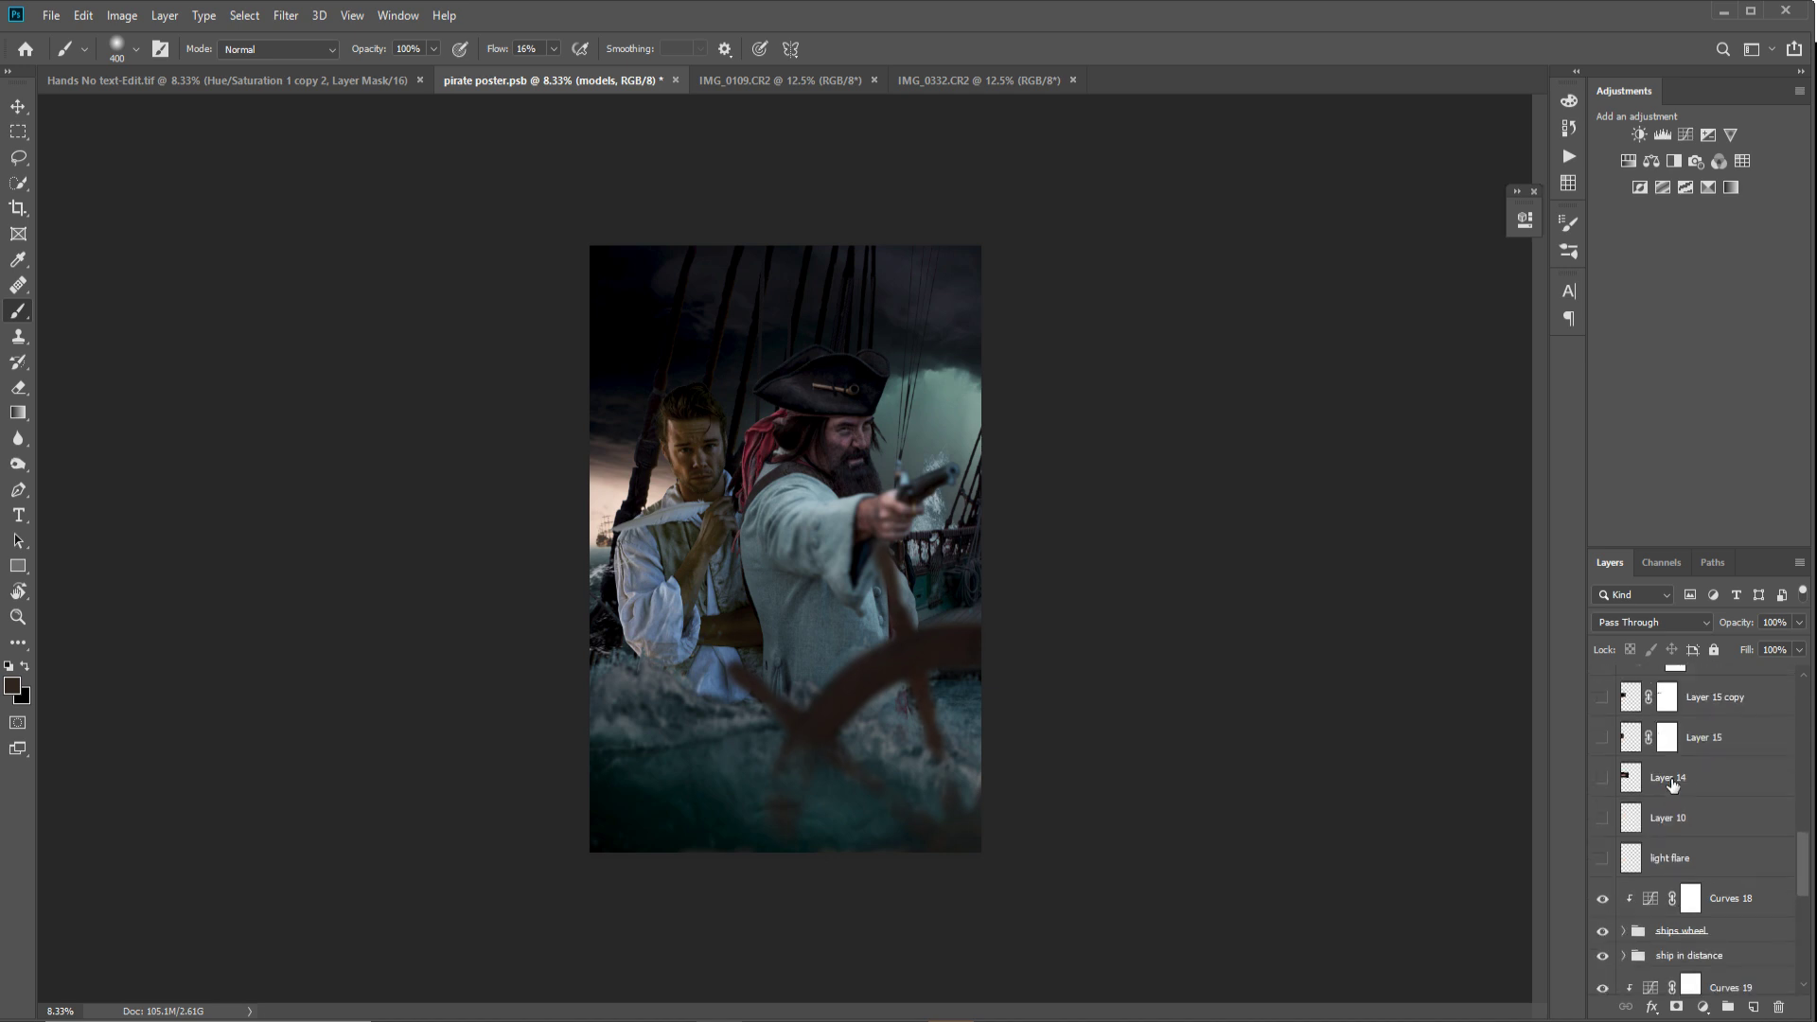
pyautogui.scroll(-2, 1672, 786)
pyautogui.scroll(1, 1696, 782)
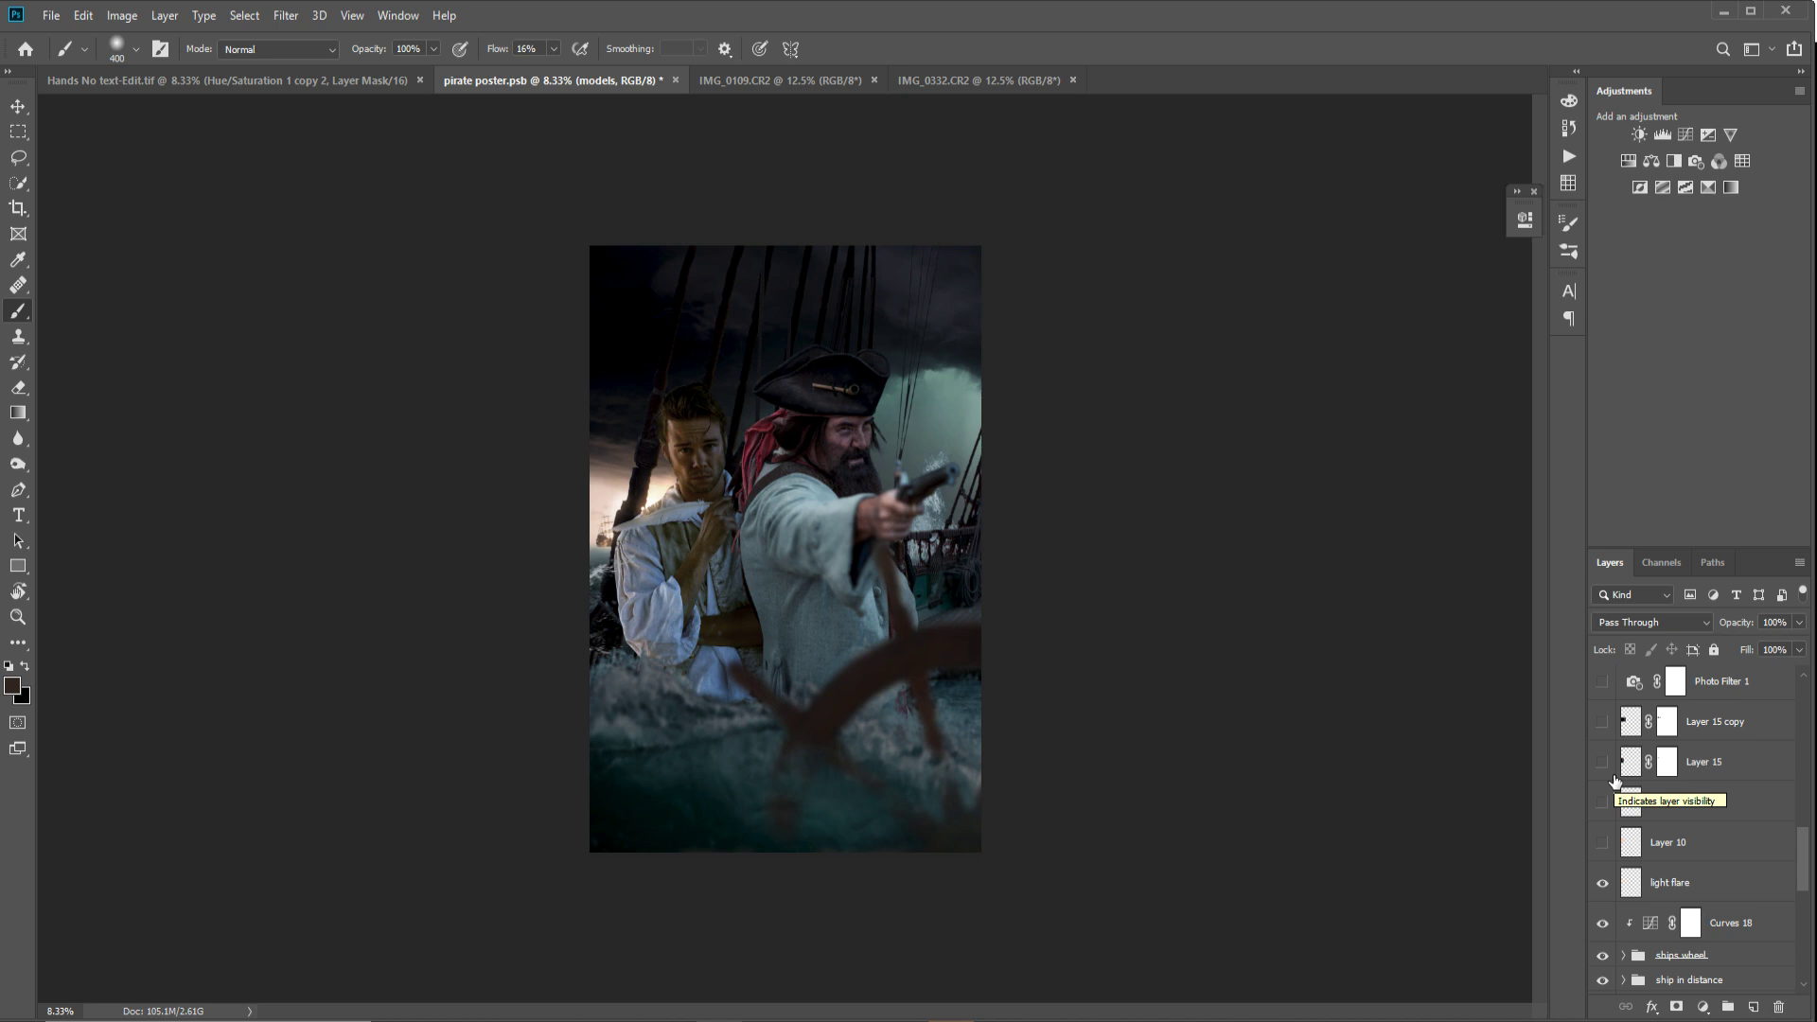
pyautogui.click(1602, 842)
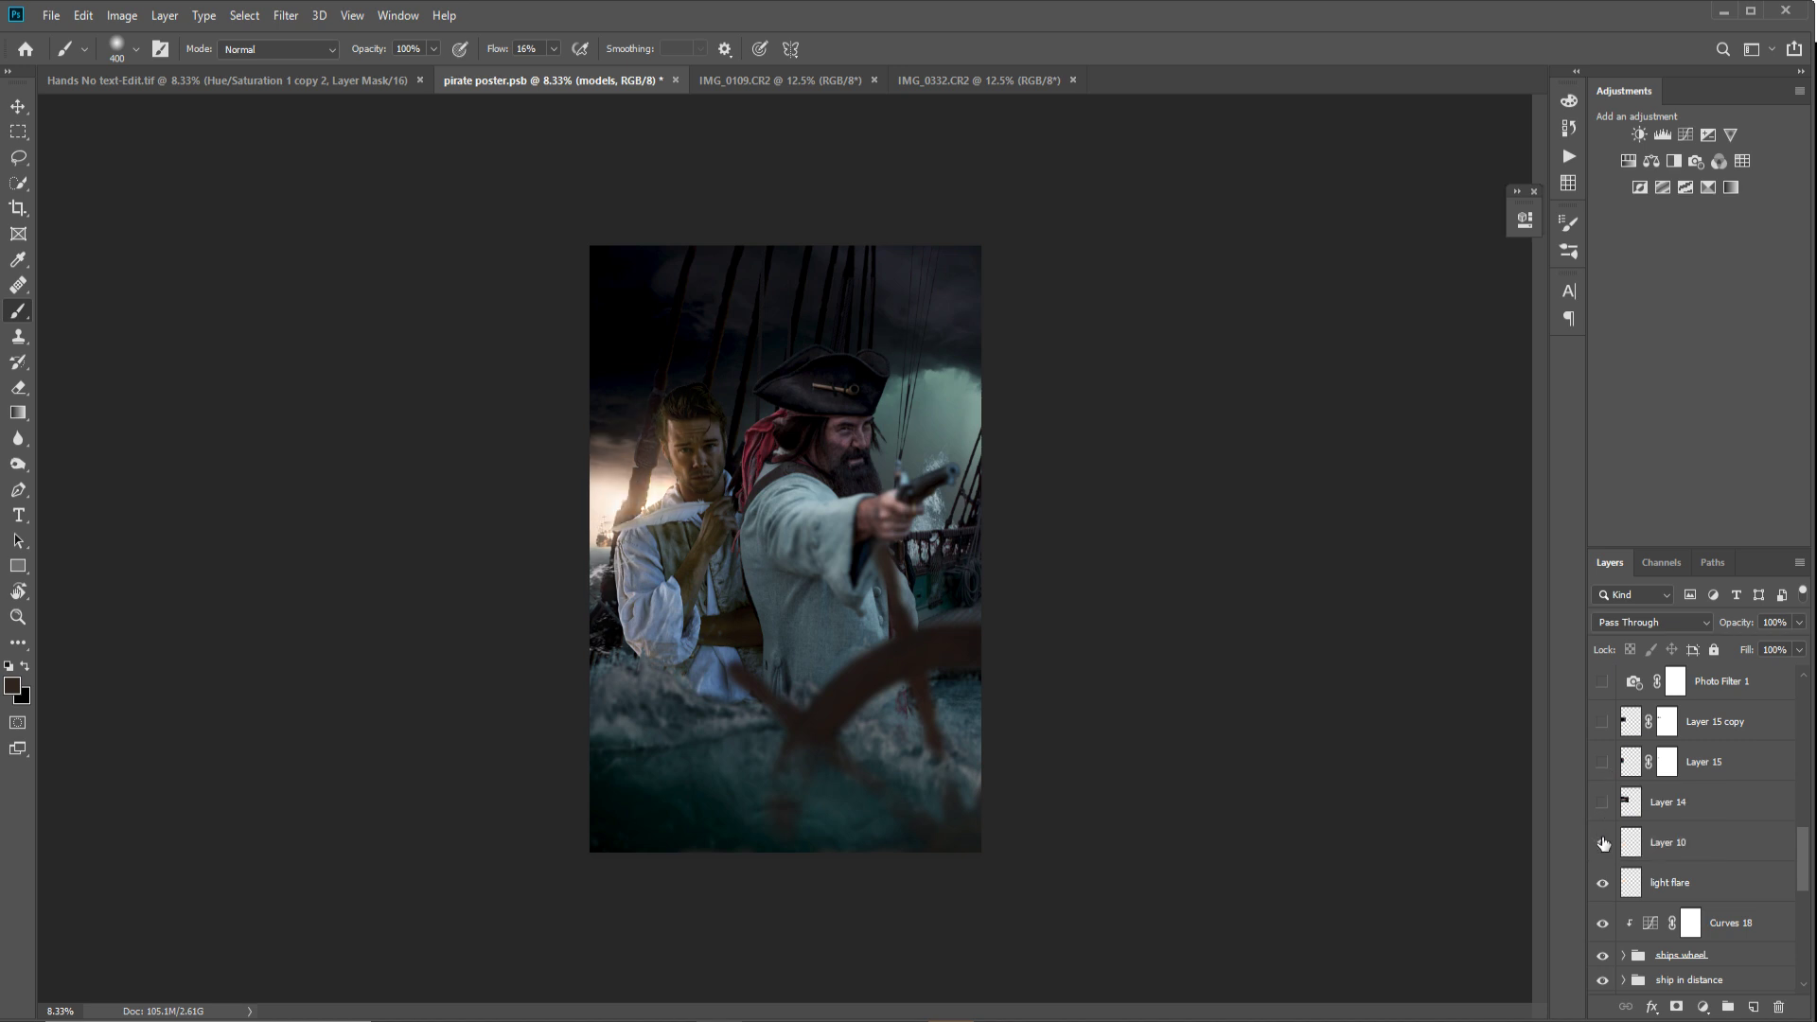
pyautogui.click(1660, 840)
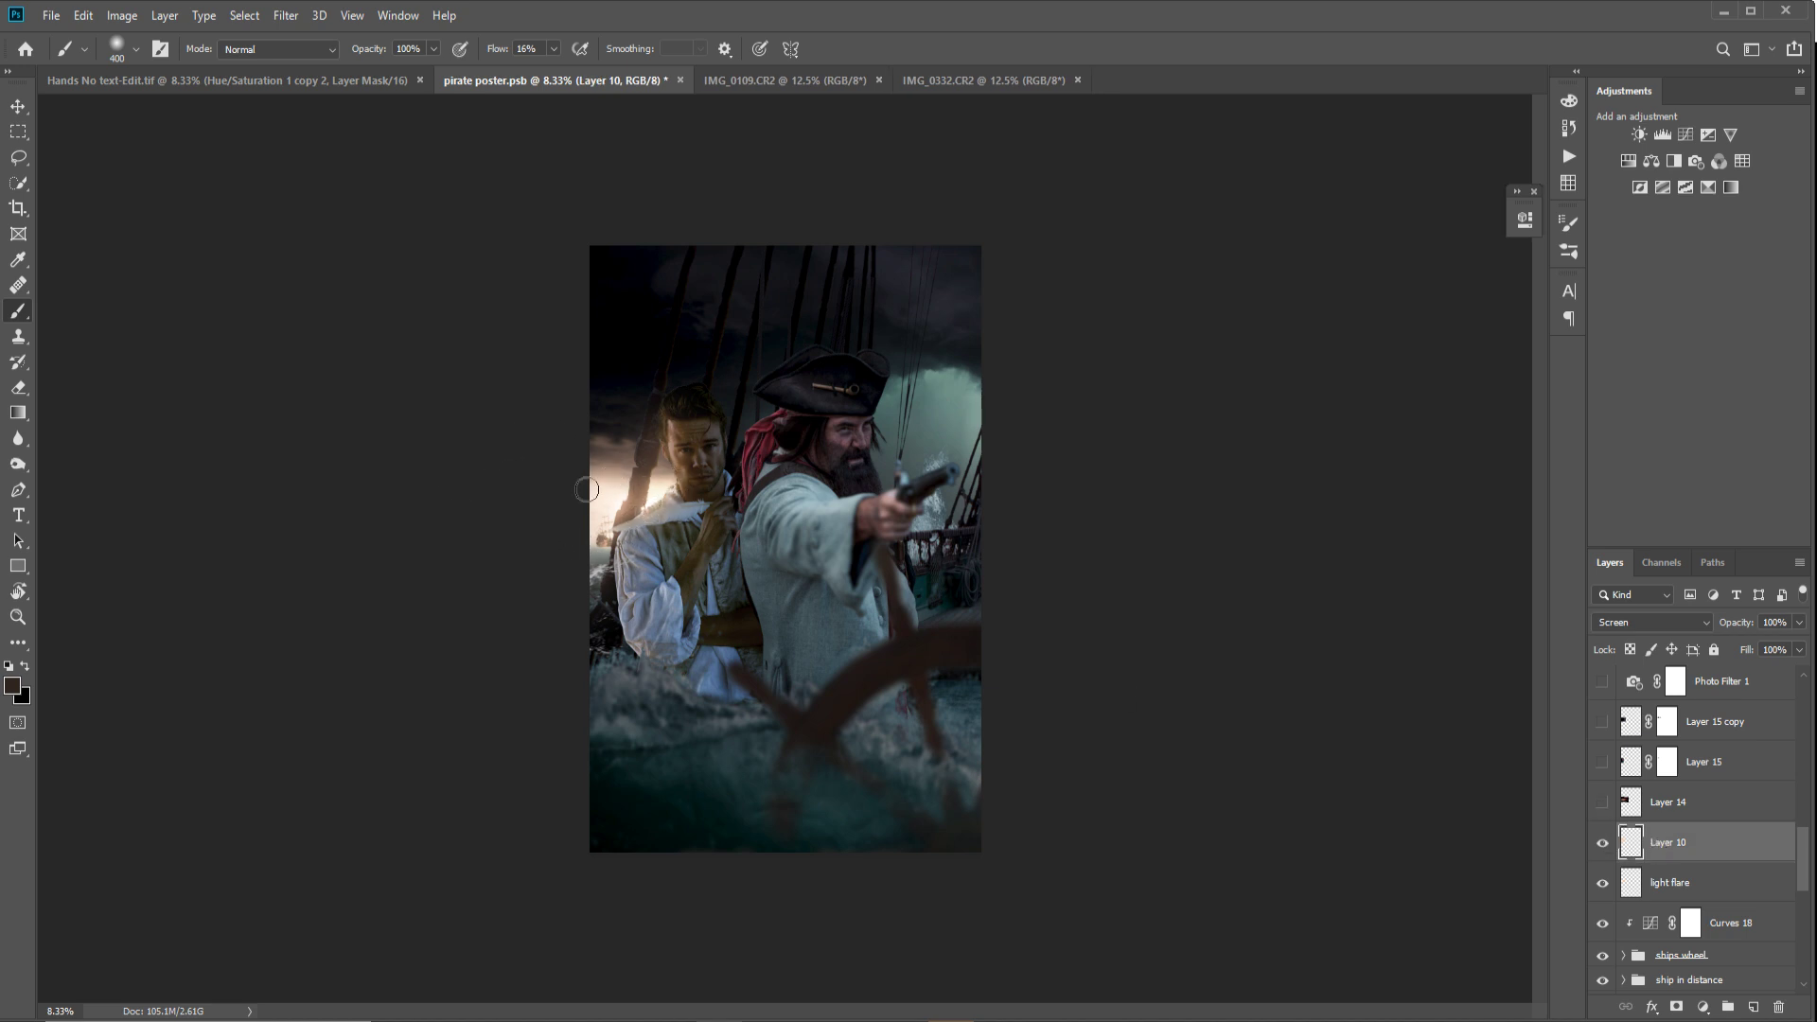
# Step: Enable Layer 14, Layer 15 and Layer 15 copy to brighten the flare
pyautogui.click(1603, 803)
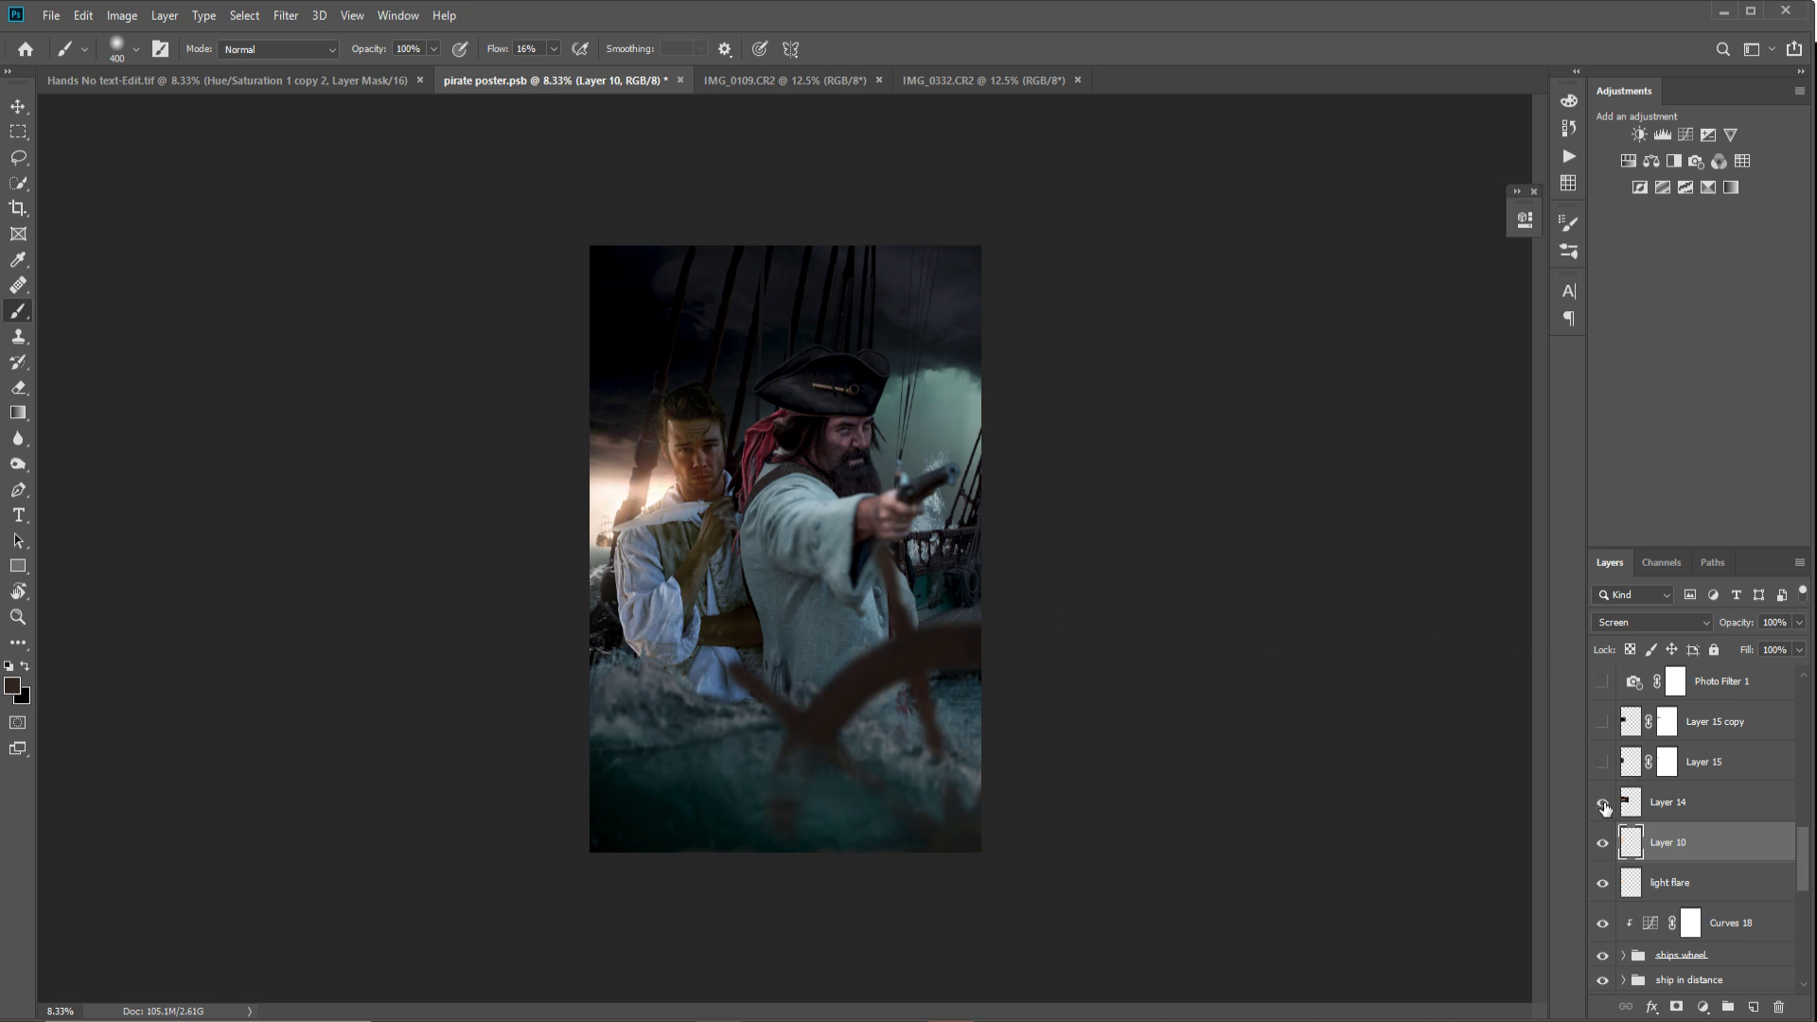
pyautogui.click(1603, 762)
pyautogui.click(1603, 721)
pyautogui.scroll(2, 1694, 851)
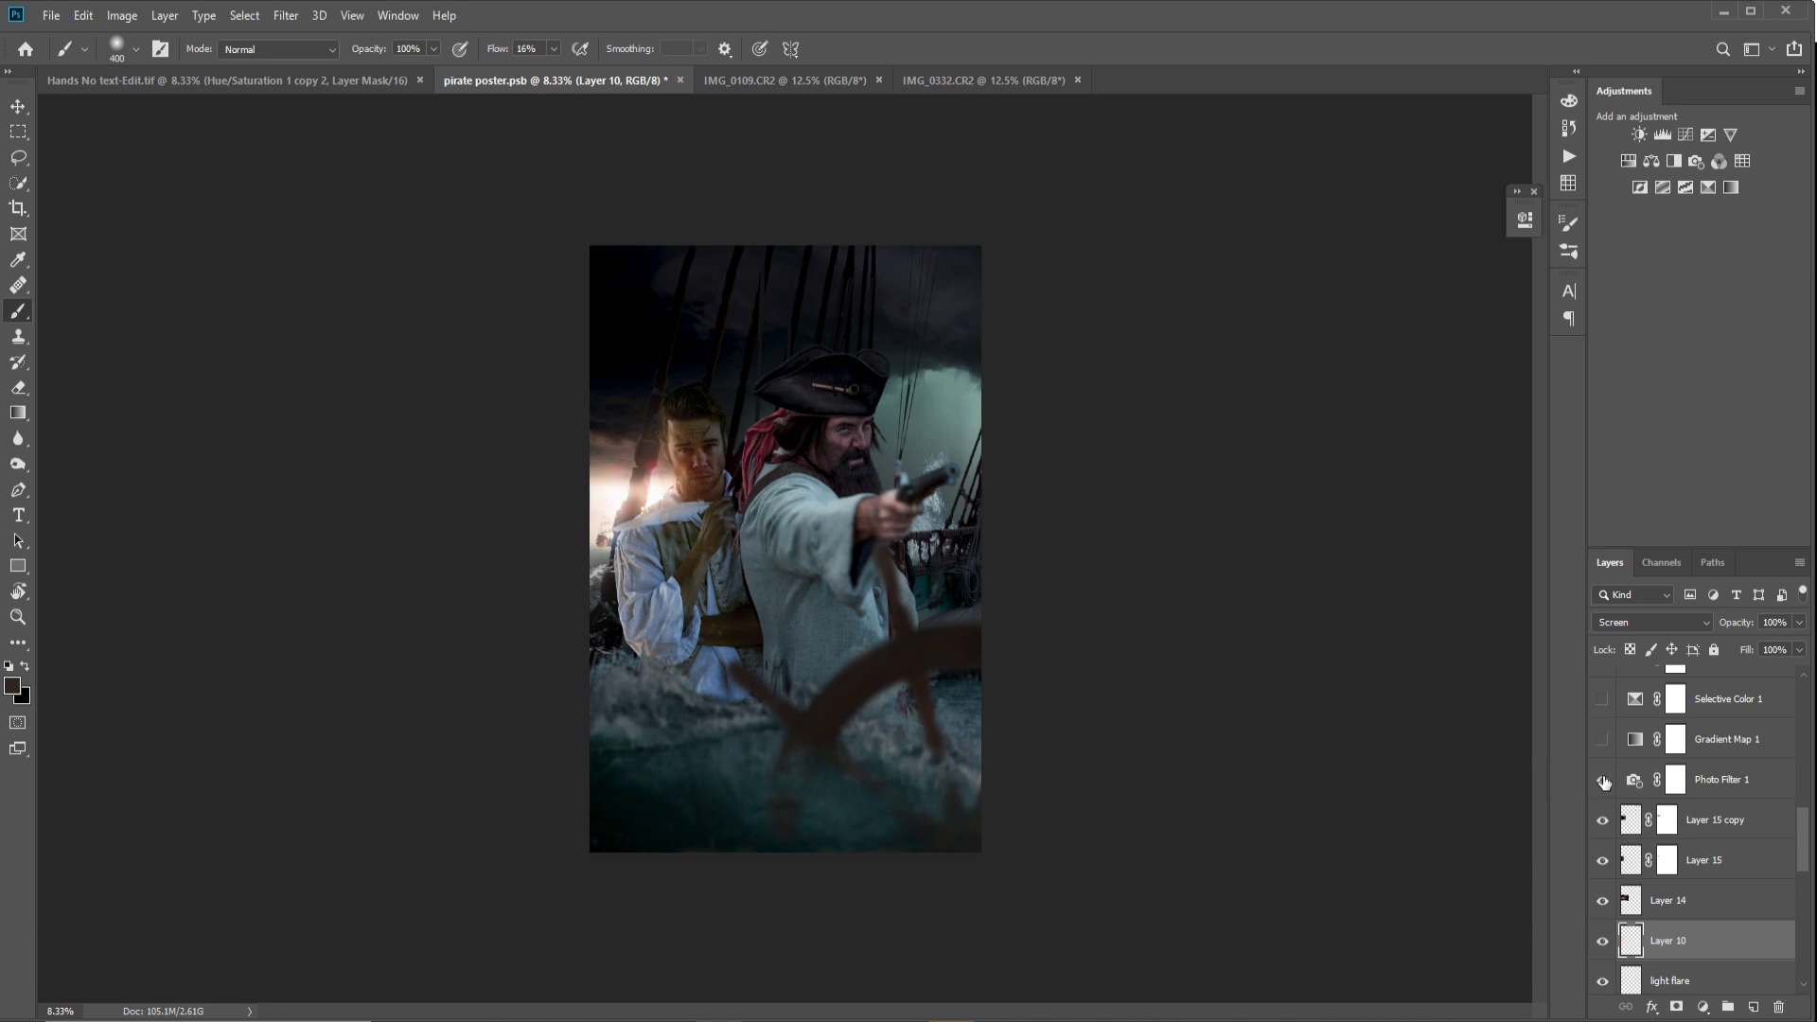
# Step: Apply the Gradient Map 1 and Selective Color 1 grades for a teal-purple tint
pyautogui.scroll(2, 1800, 838)
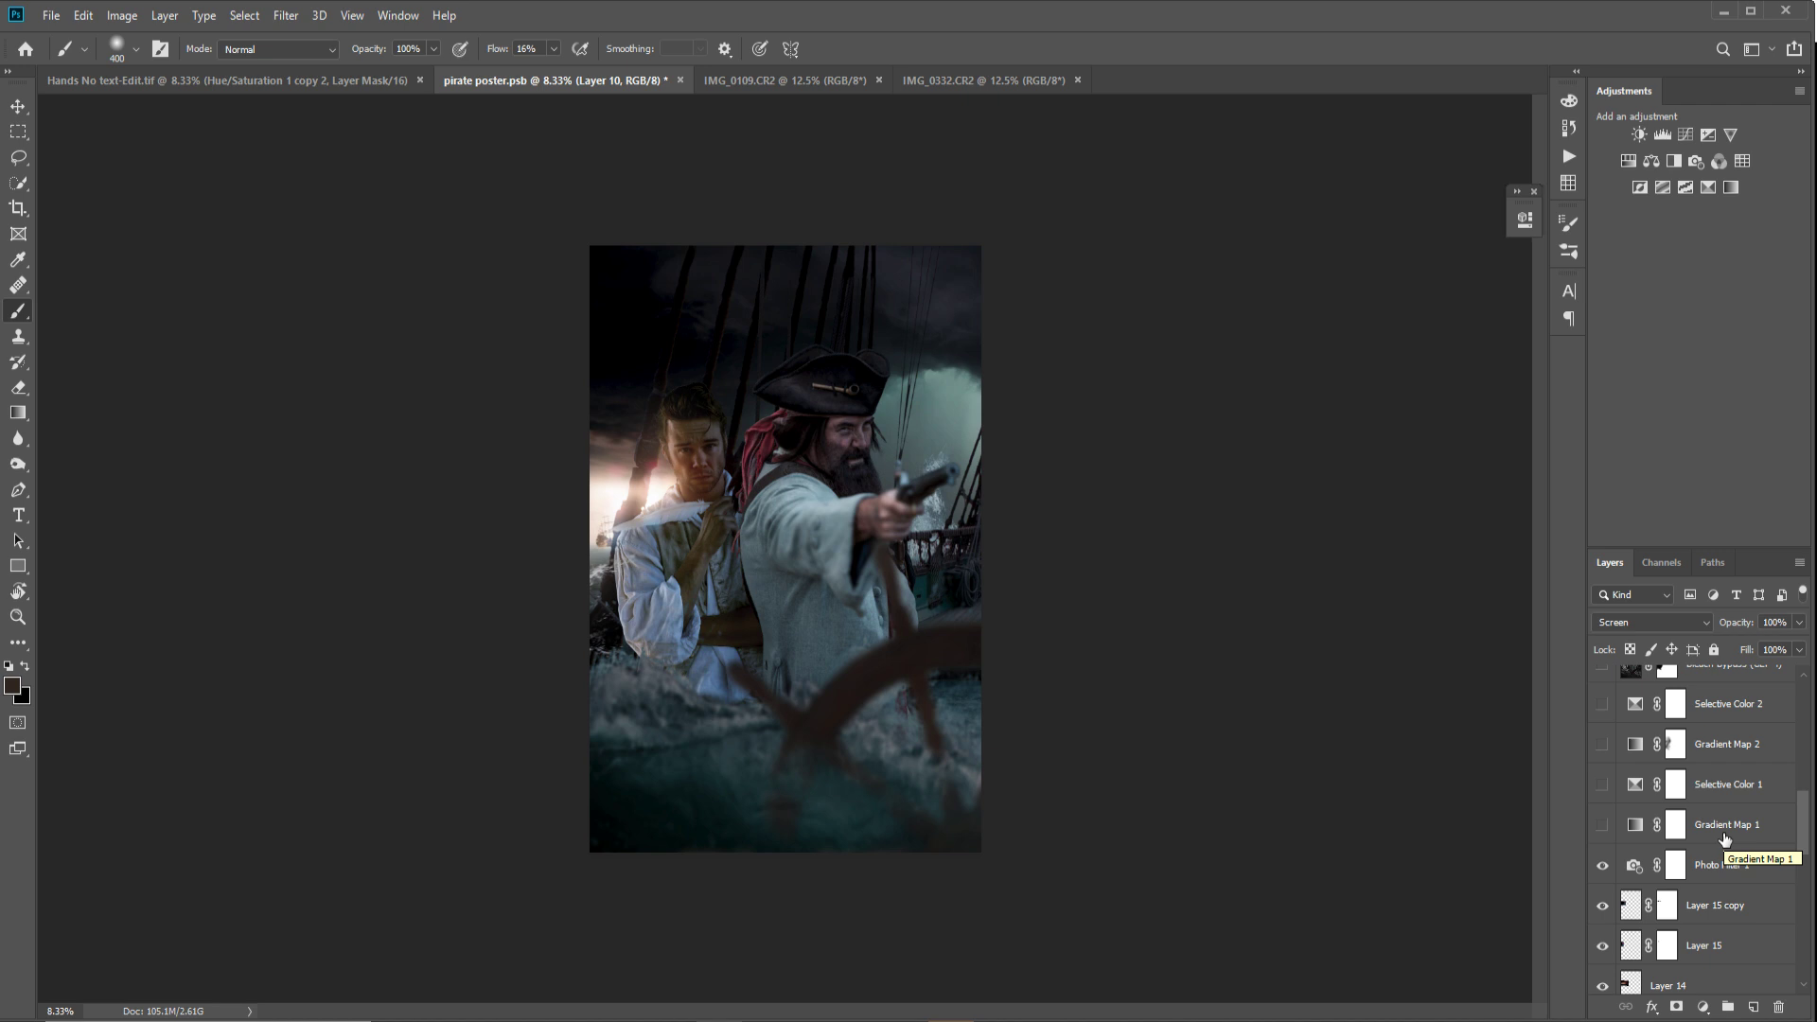
pyautogui.click(1601, 822)
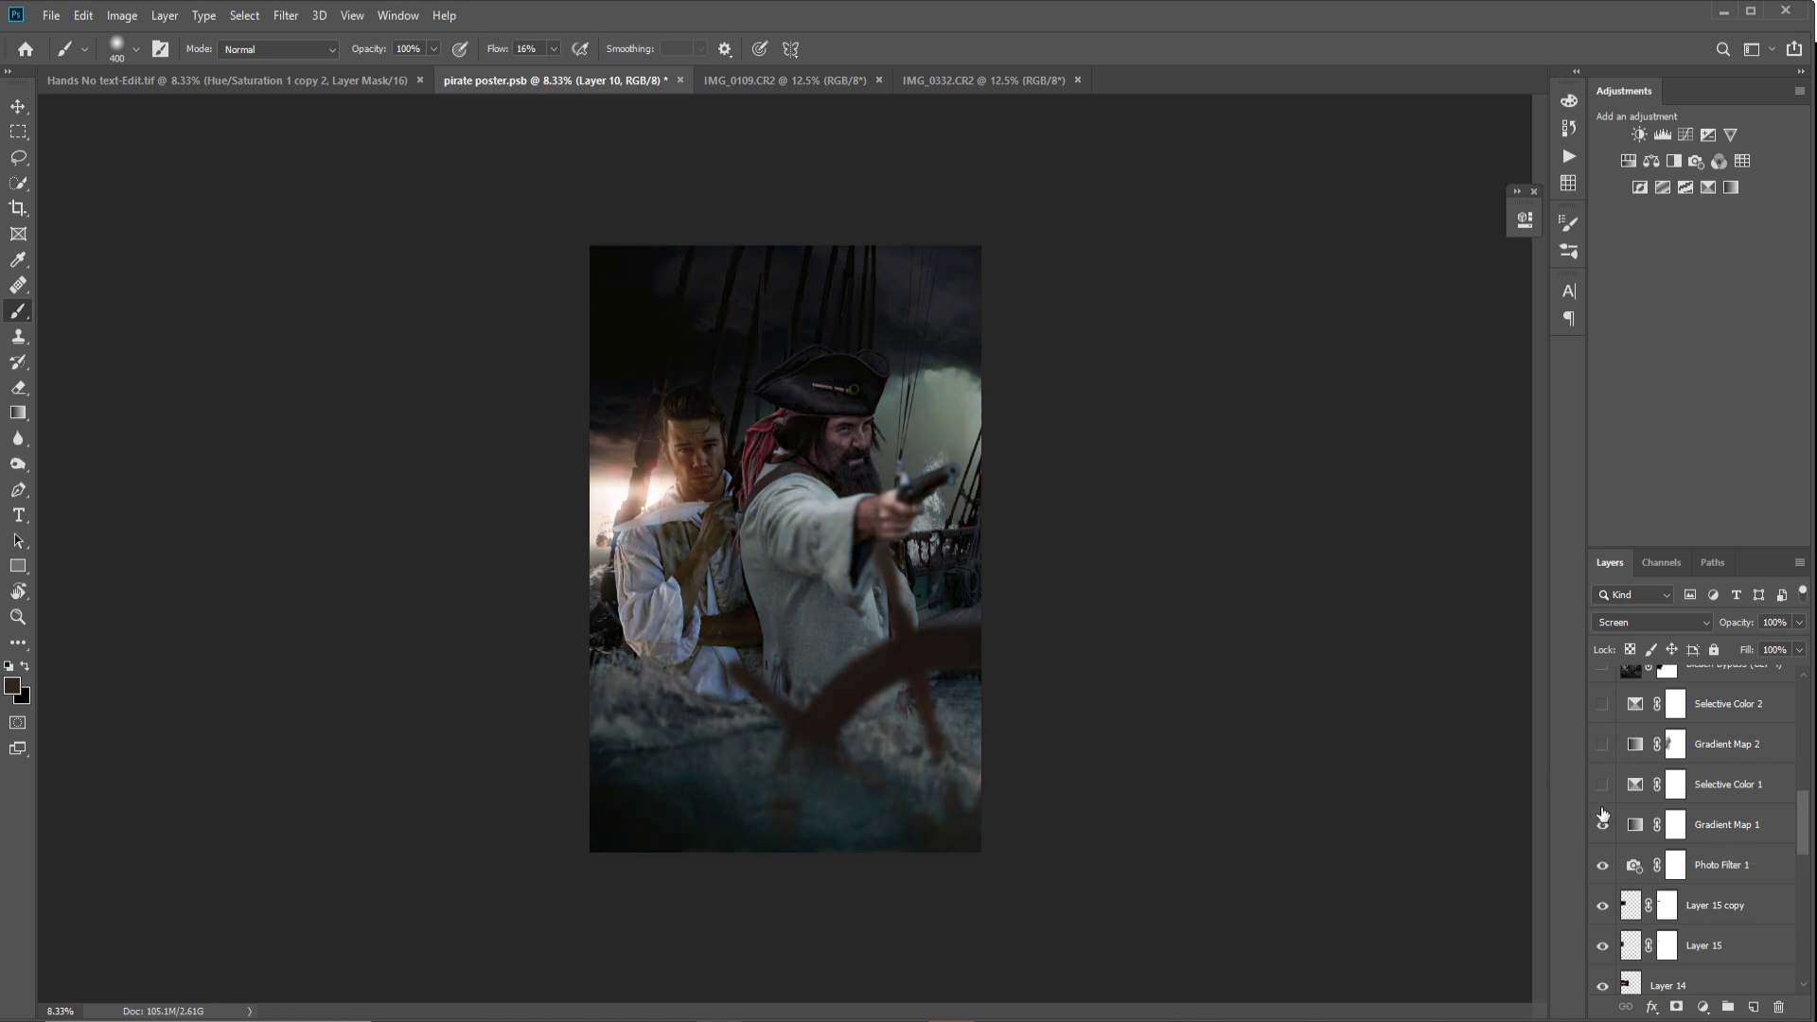
pyautogui.click(1600, 784)
pyautogui.scroll(2, 1753, 834)
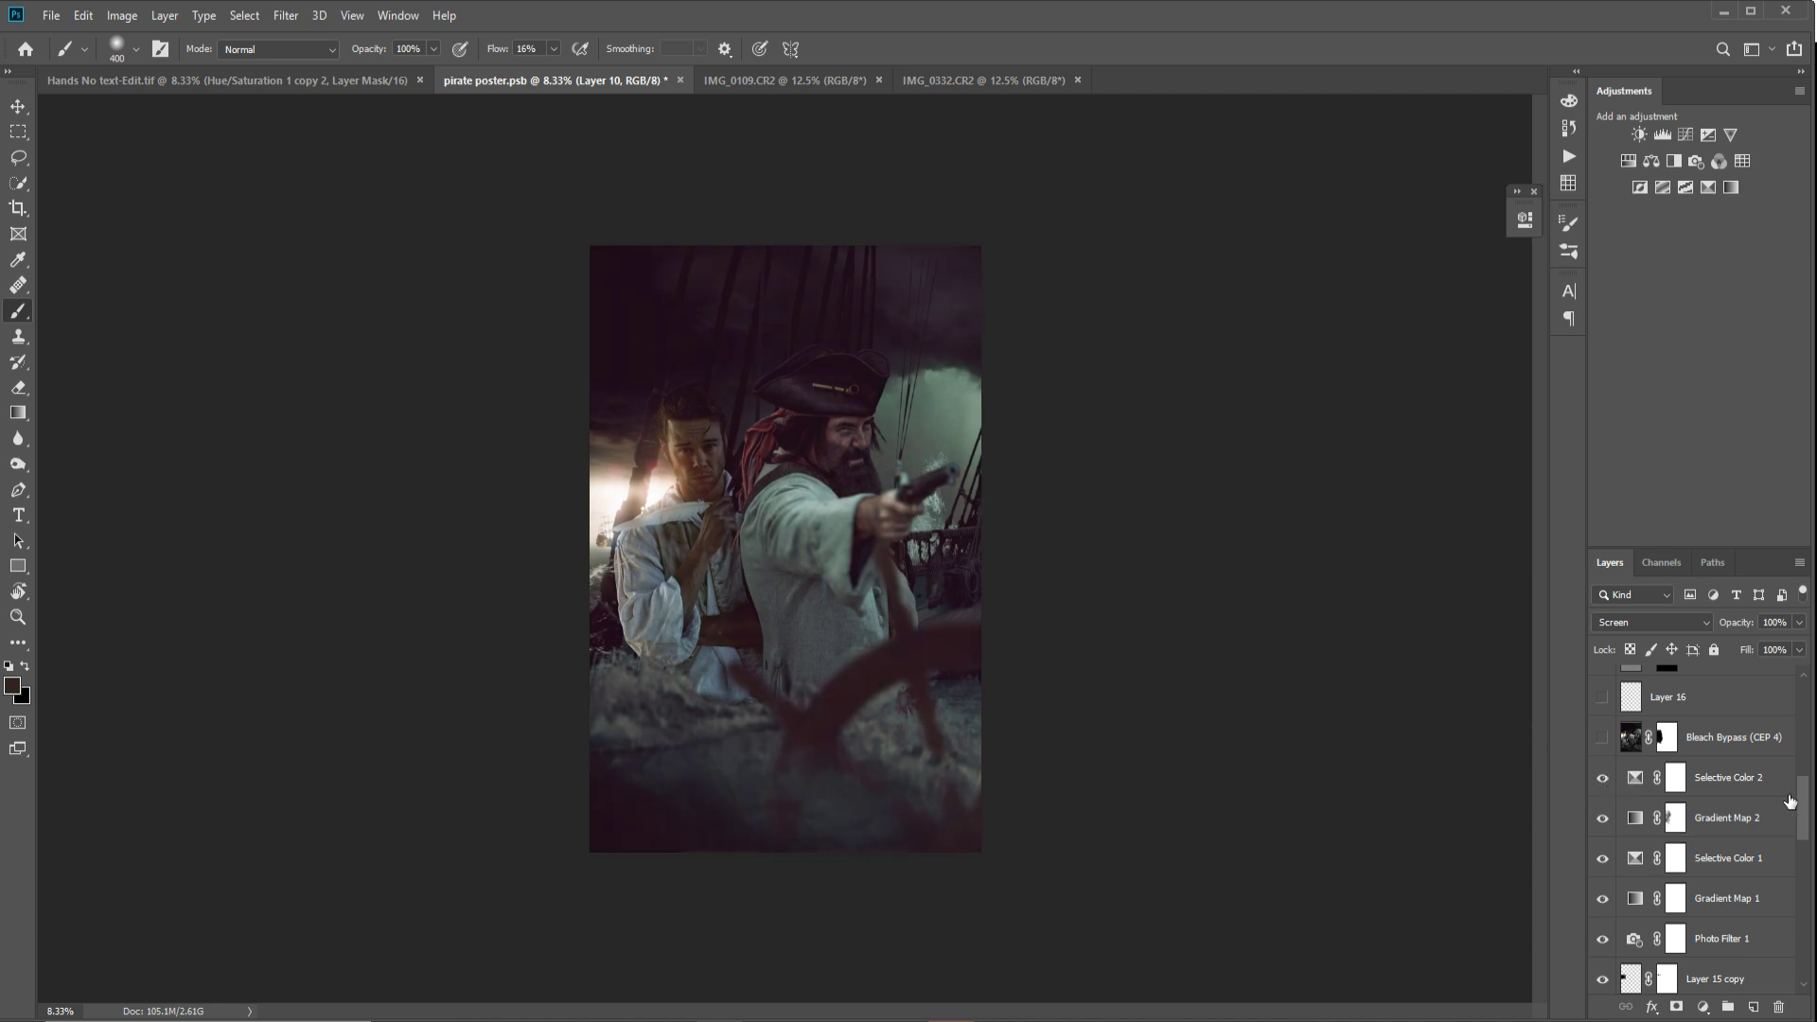
# Step: Apply the Bleach Bypass (CEP 4) look and turn on the Layer 16 left-edge glow
pyautogui.scroll(3, 1786, 801)
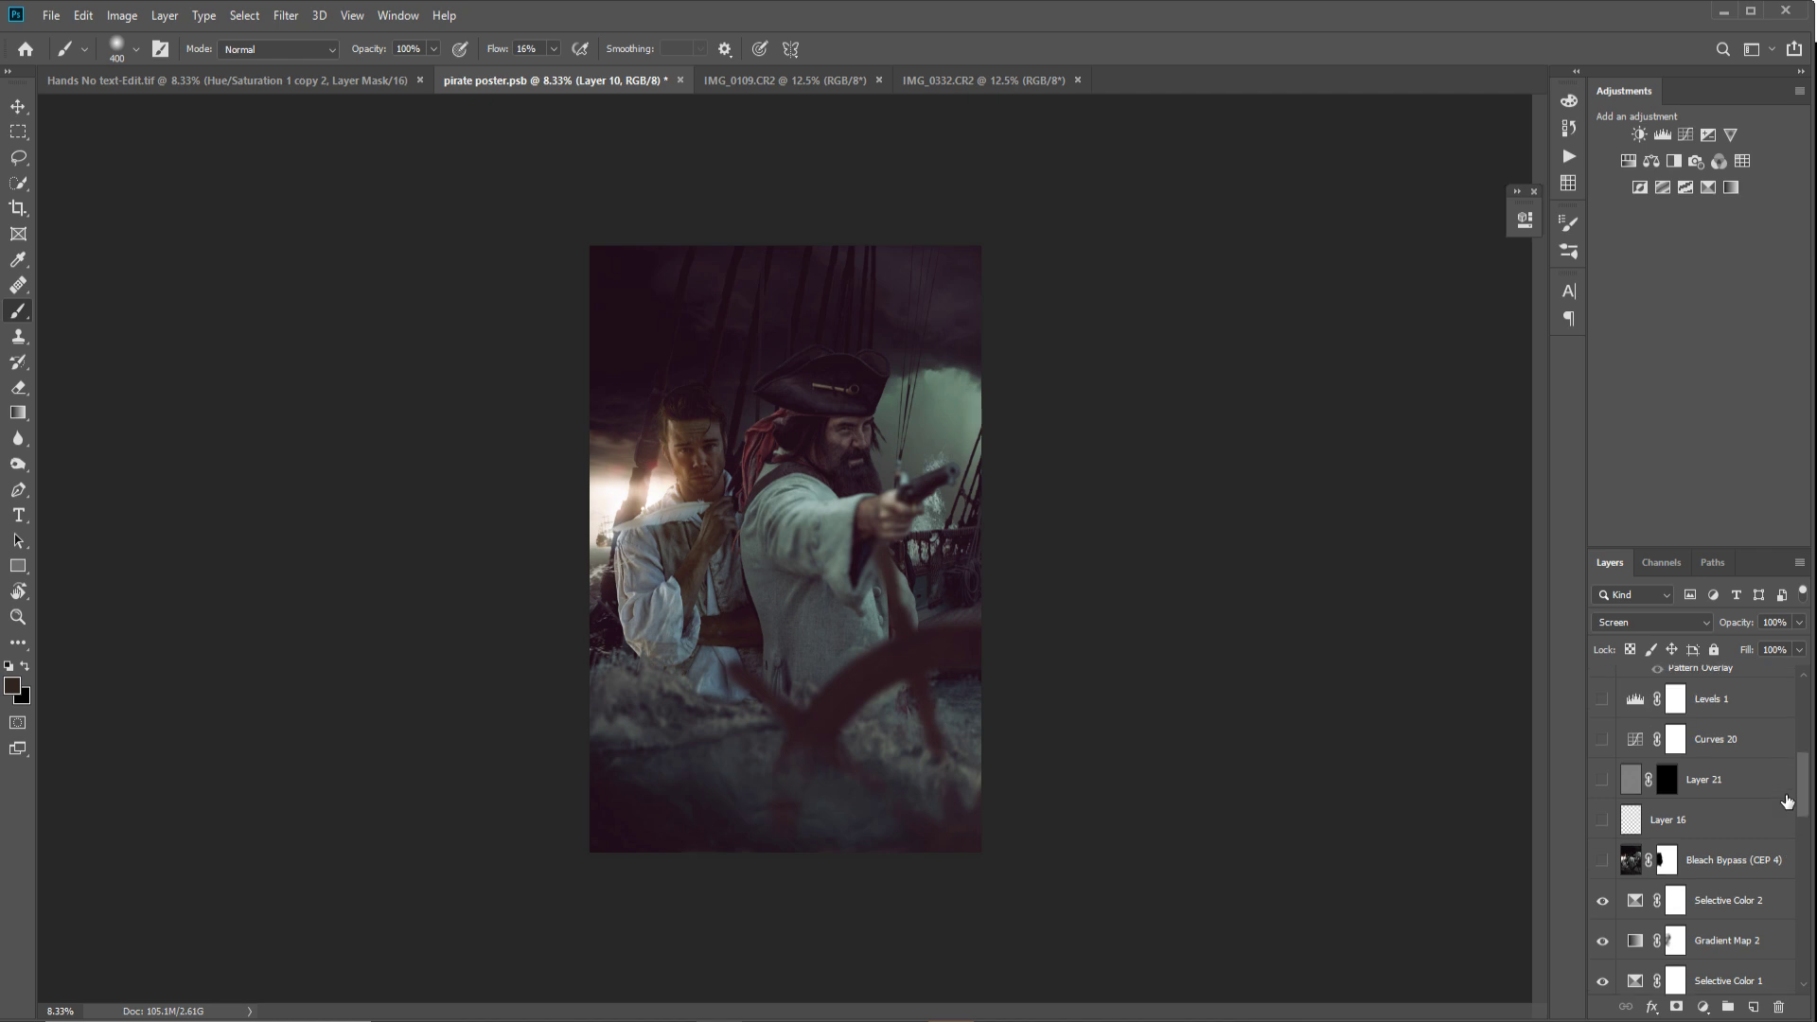
pyautogui.click(1601, 862)
pyautogui.click(1603, 820)
pyautogui.click(1690, 835)
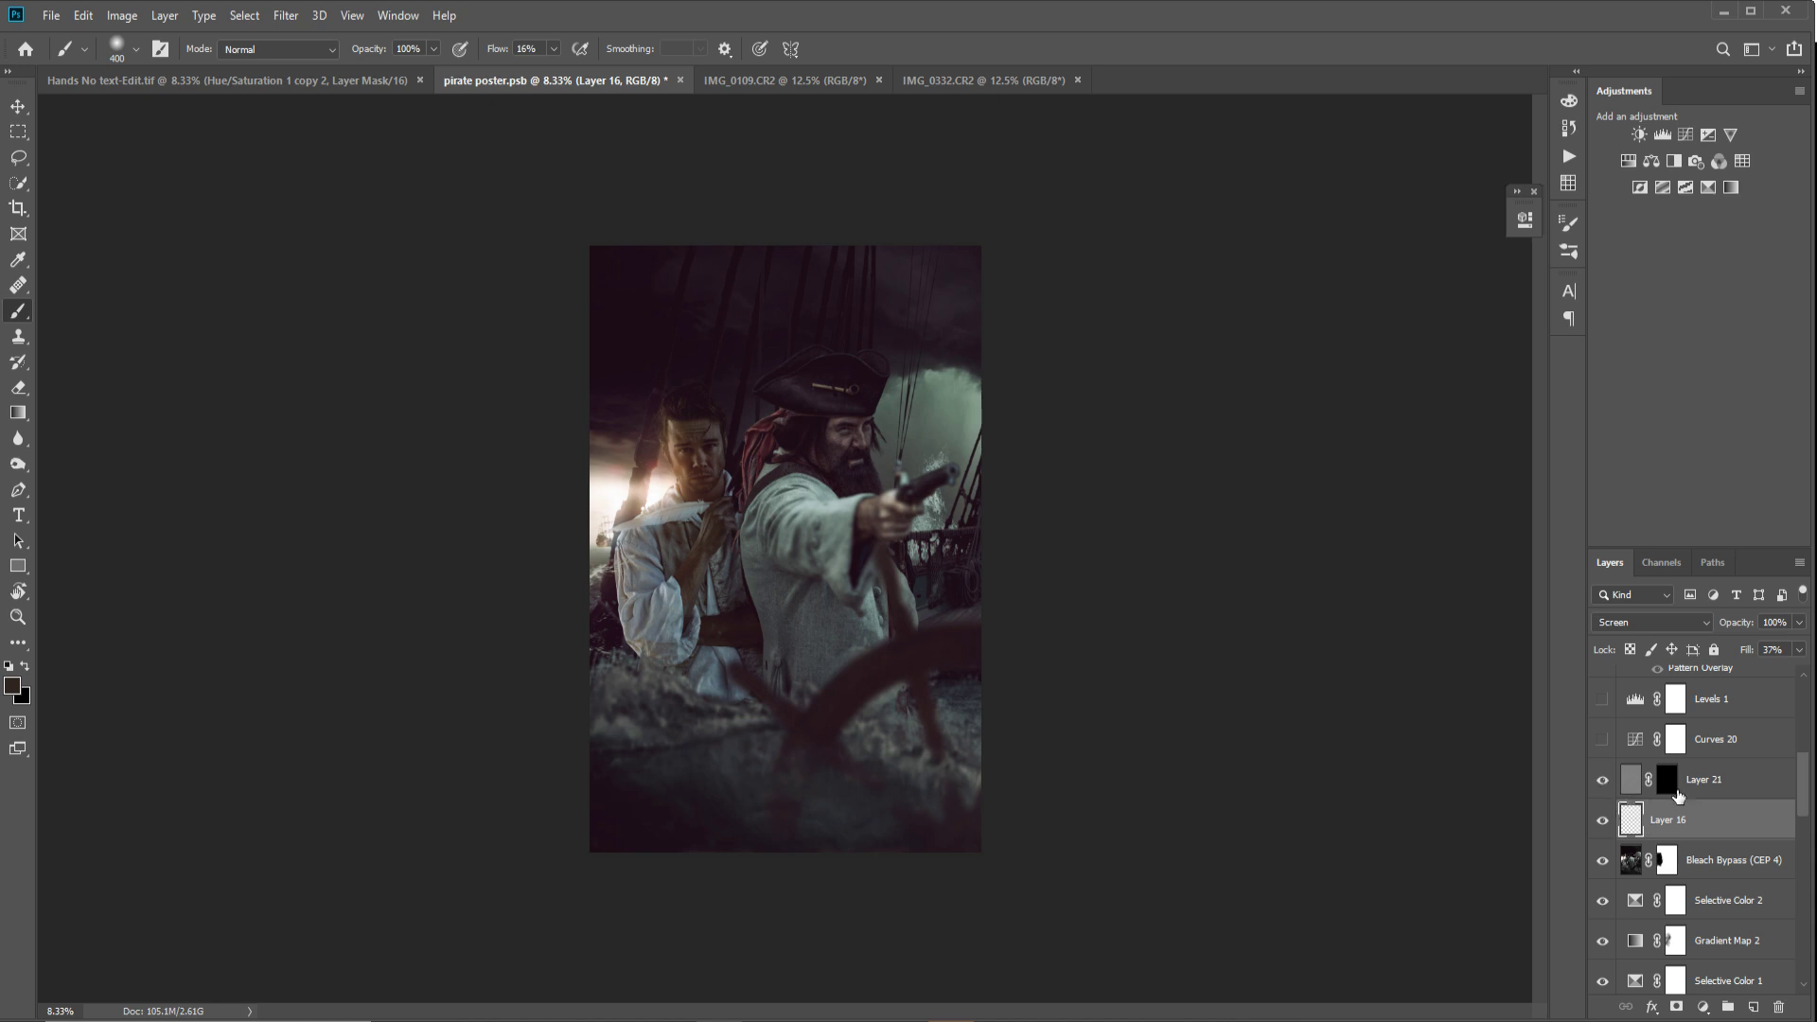
# Step: Turn on Levels 1 to brighten the graded poster
pyautogui.scroll(2, 1609, 747)
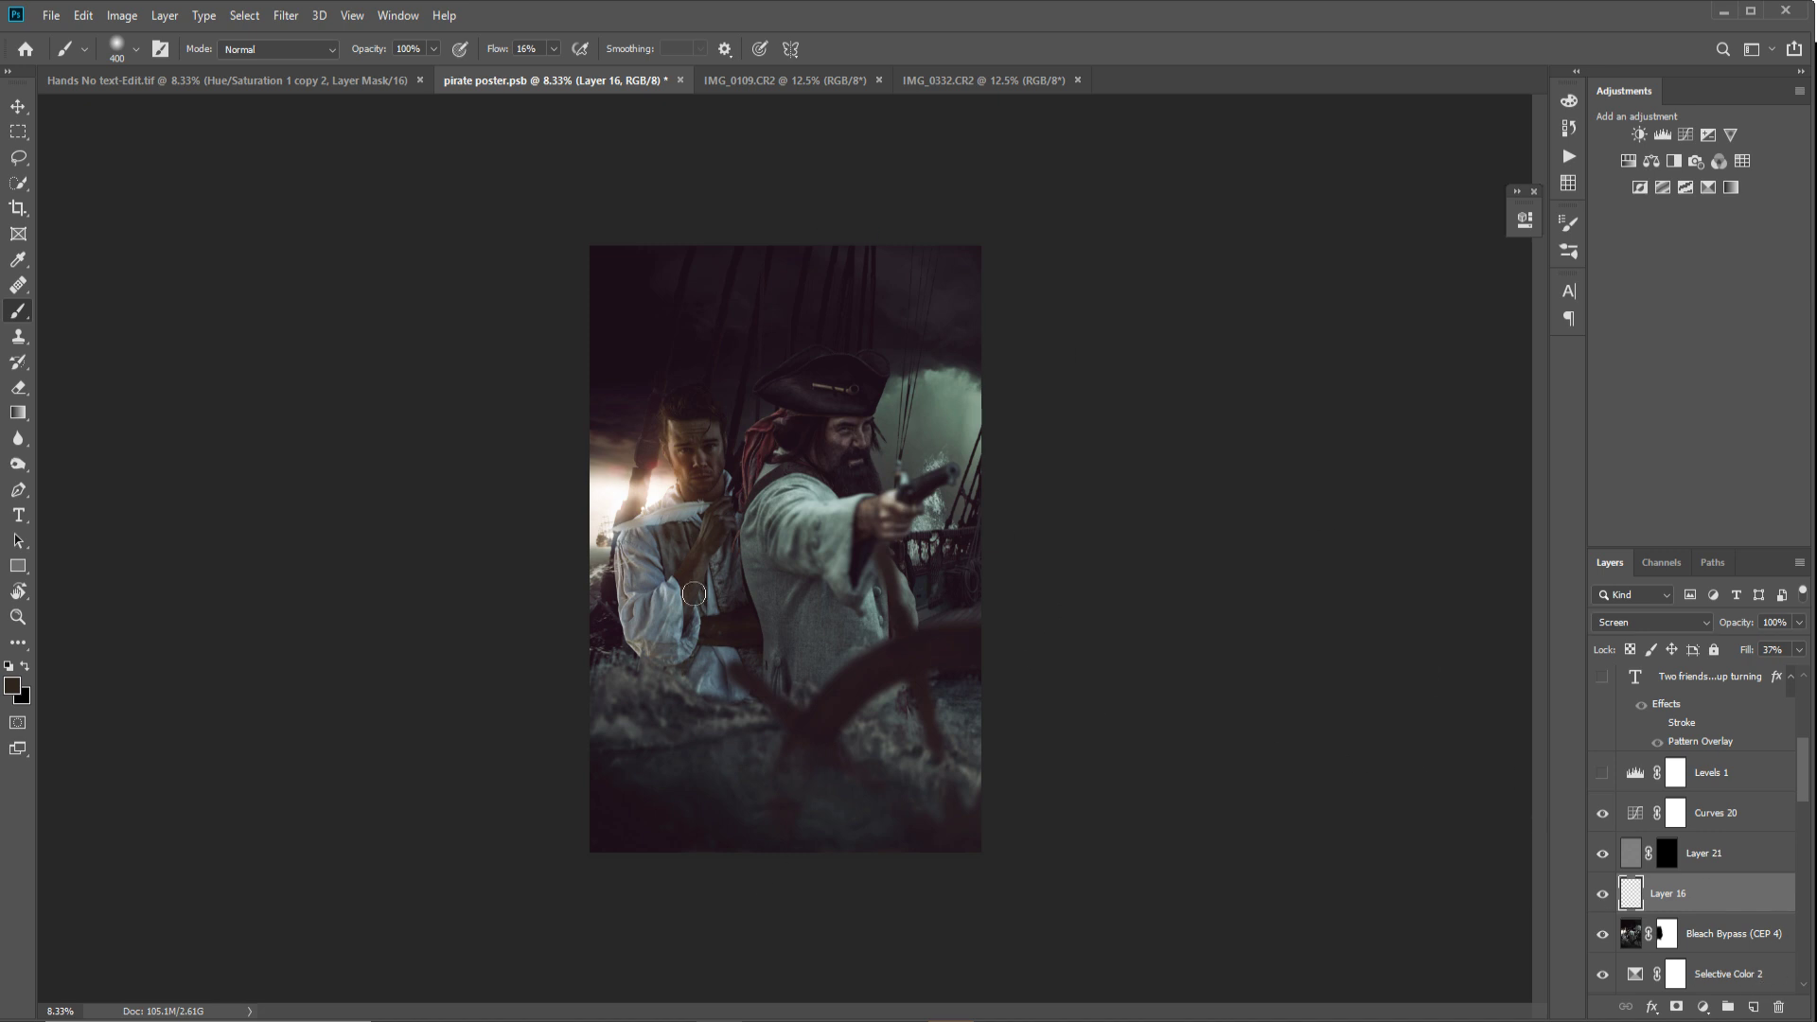
pyautogui.click(1603, 774)
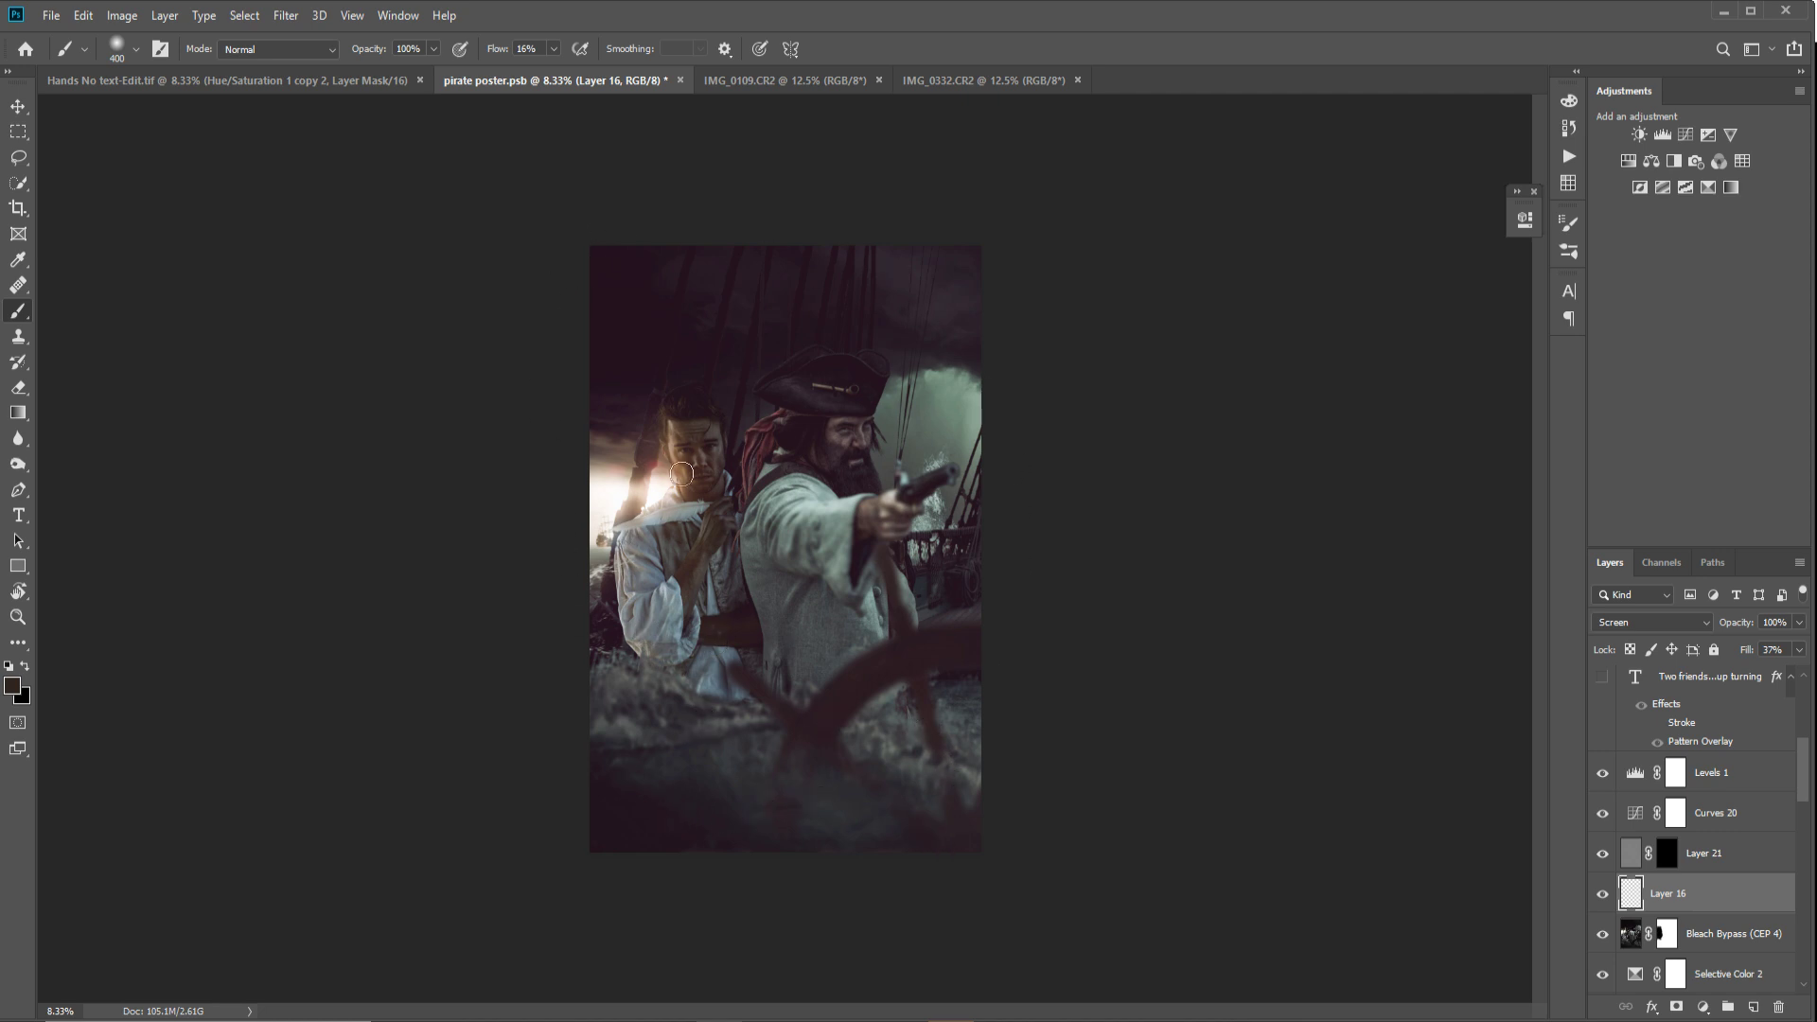
pyautogui.scroll(2, 1730, 844)
# Step: Show the tagline text and both actors' name credits on the poster
pyautogui.scroll(1, 1731, 844)
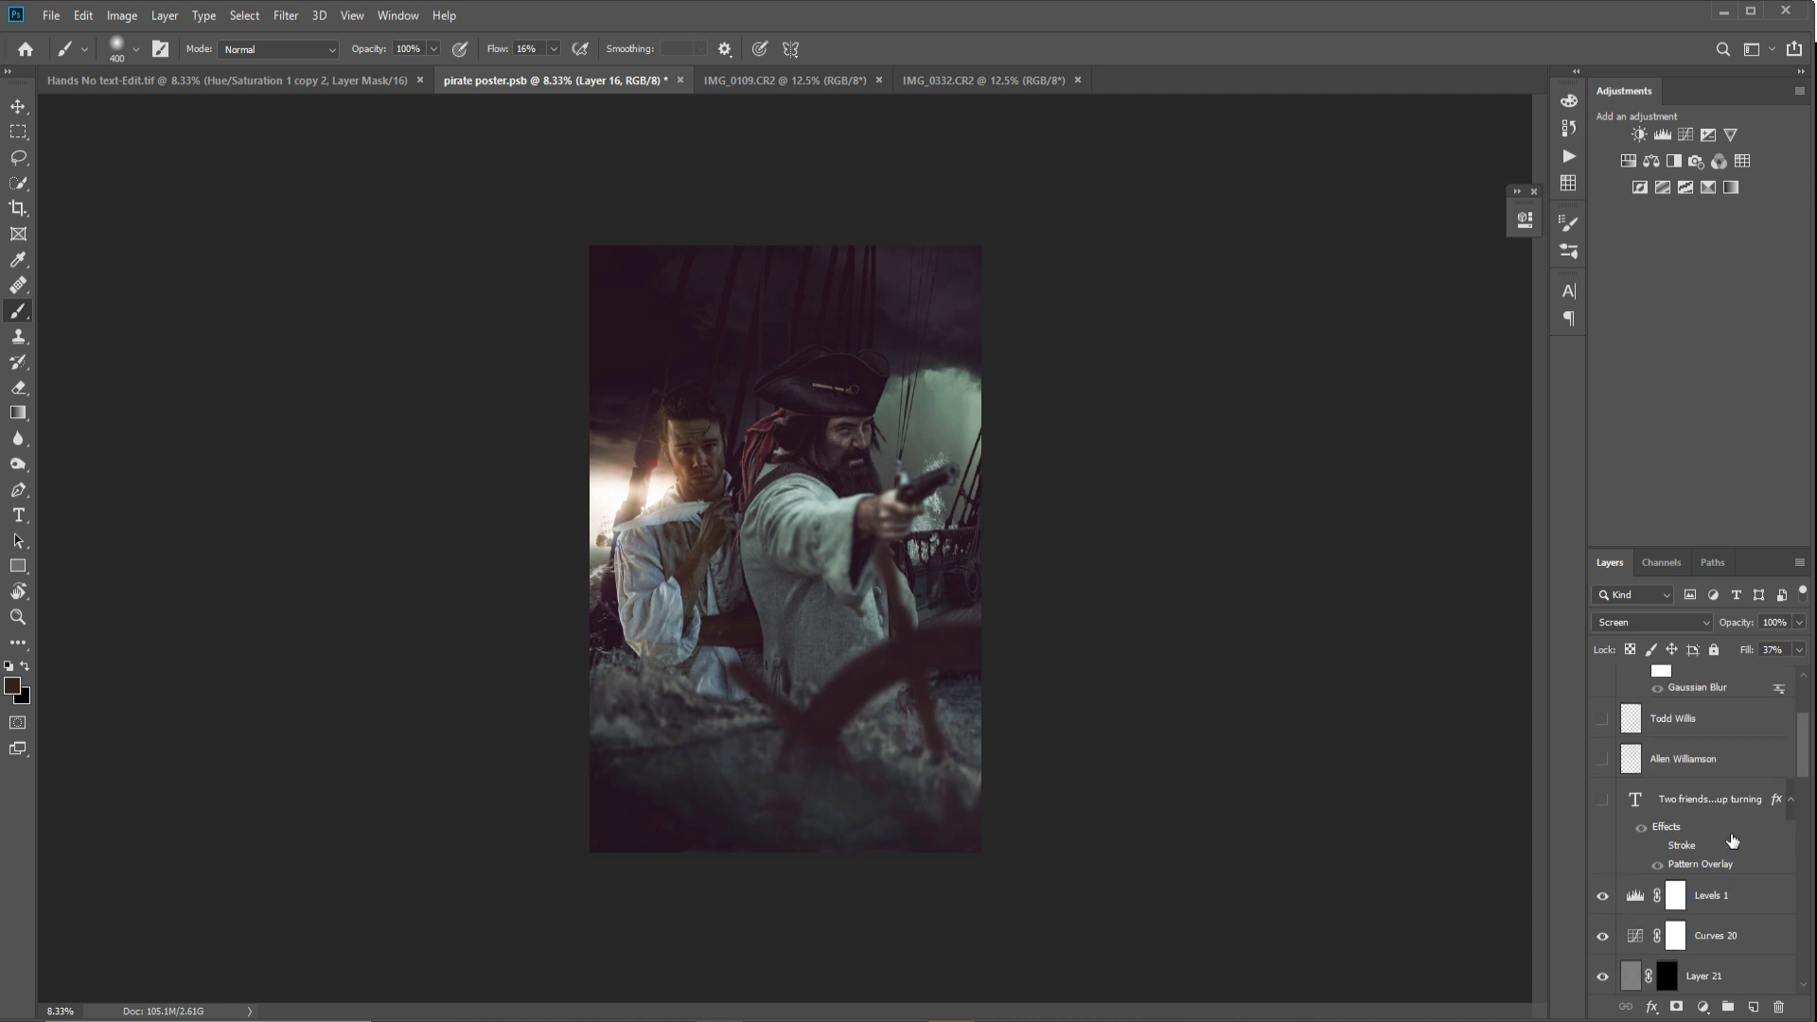
pyautogui.click(1602, 800)
pyautogui.click(1602, 759)
pyautogui.click(1602, 719)
pyautogui.scroll(1, 1601, 729)
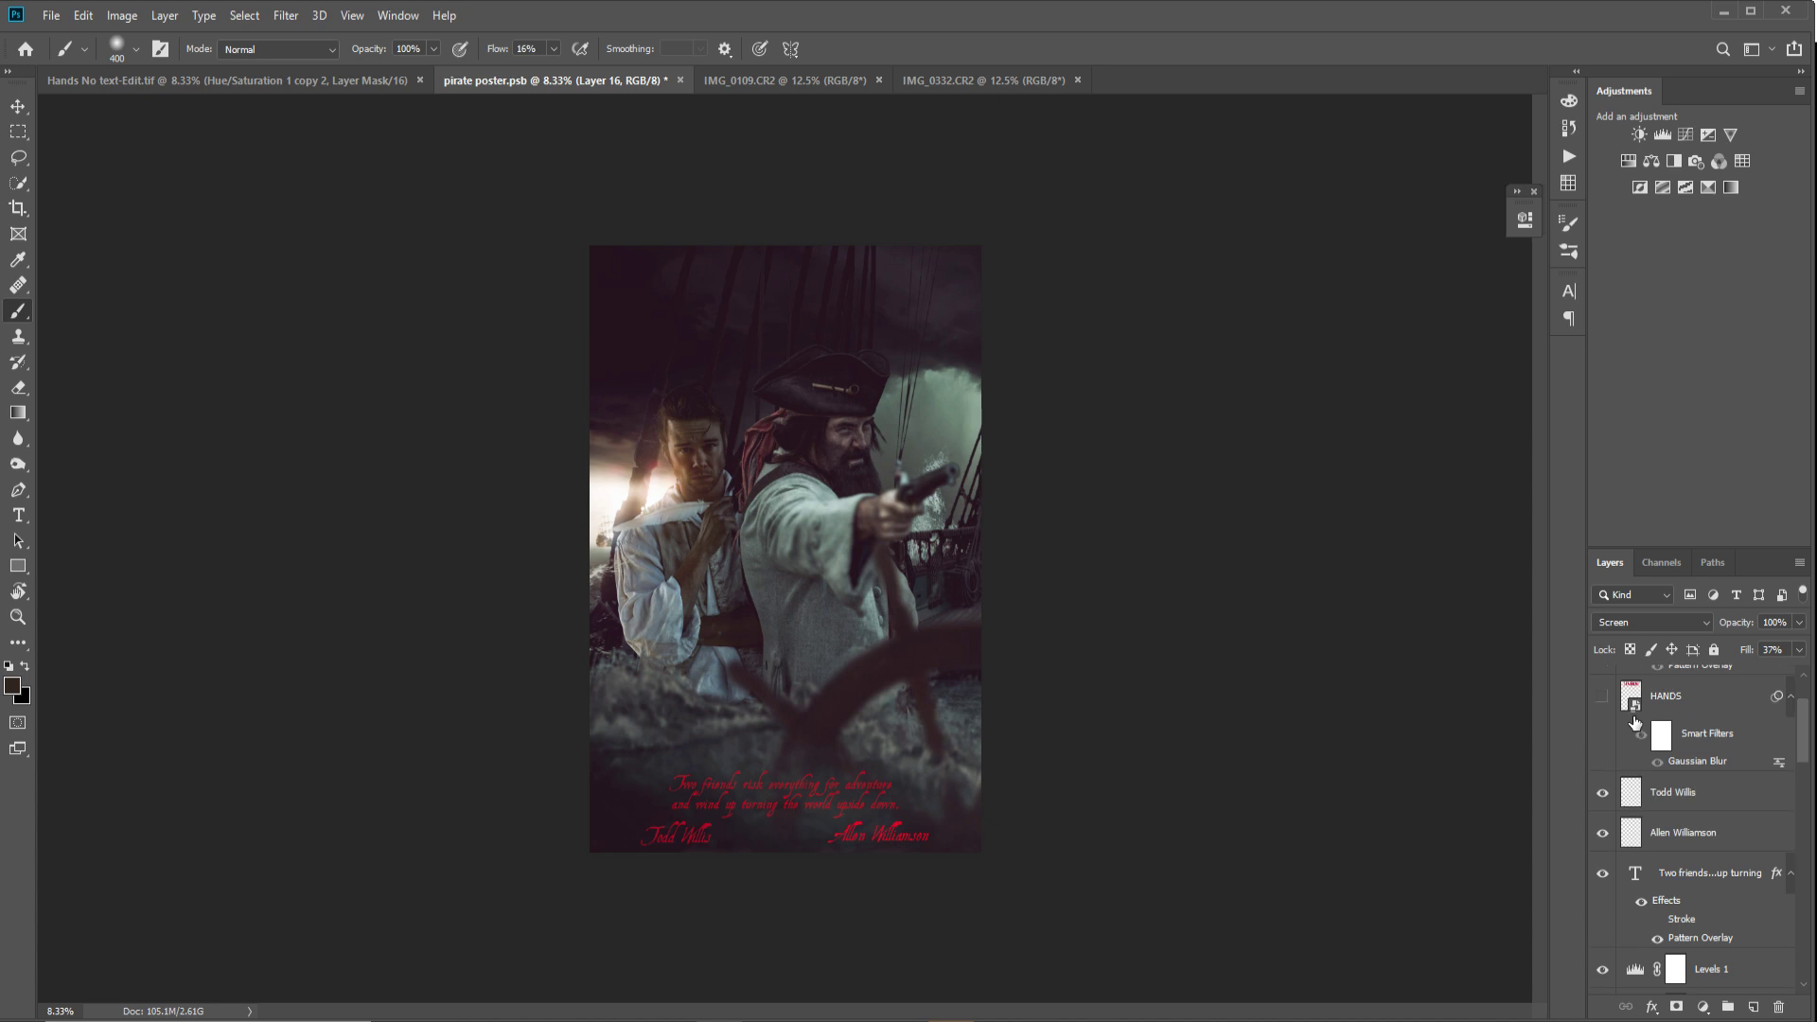
# Step: Hide the credits and tagline again, then switch to the Hands No text-Edit.tif document
pyautogui.click(1602, 743)
pyautogui.click(1602, 784)
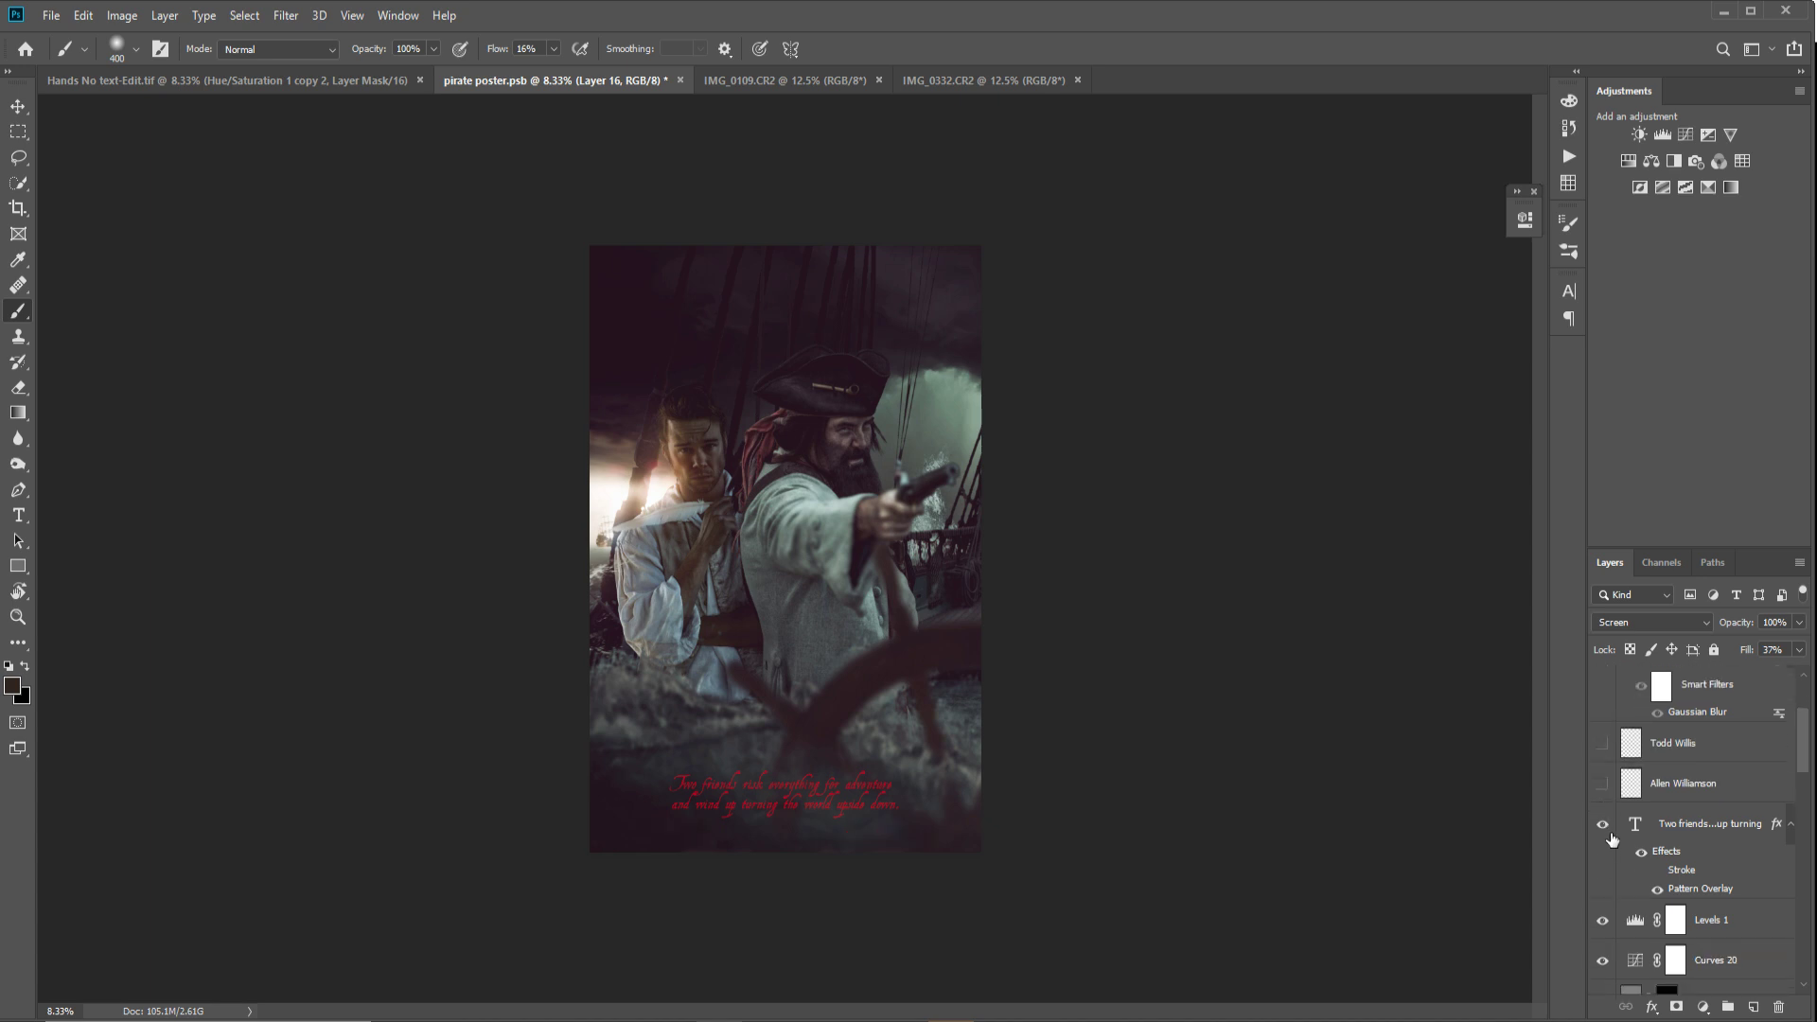
pyautogui.click(1602, 823)
pyautogui.click(253, 80)
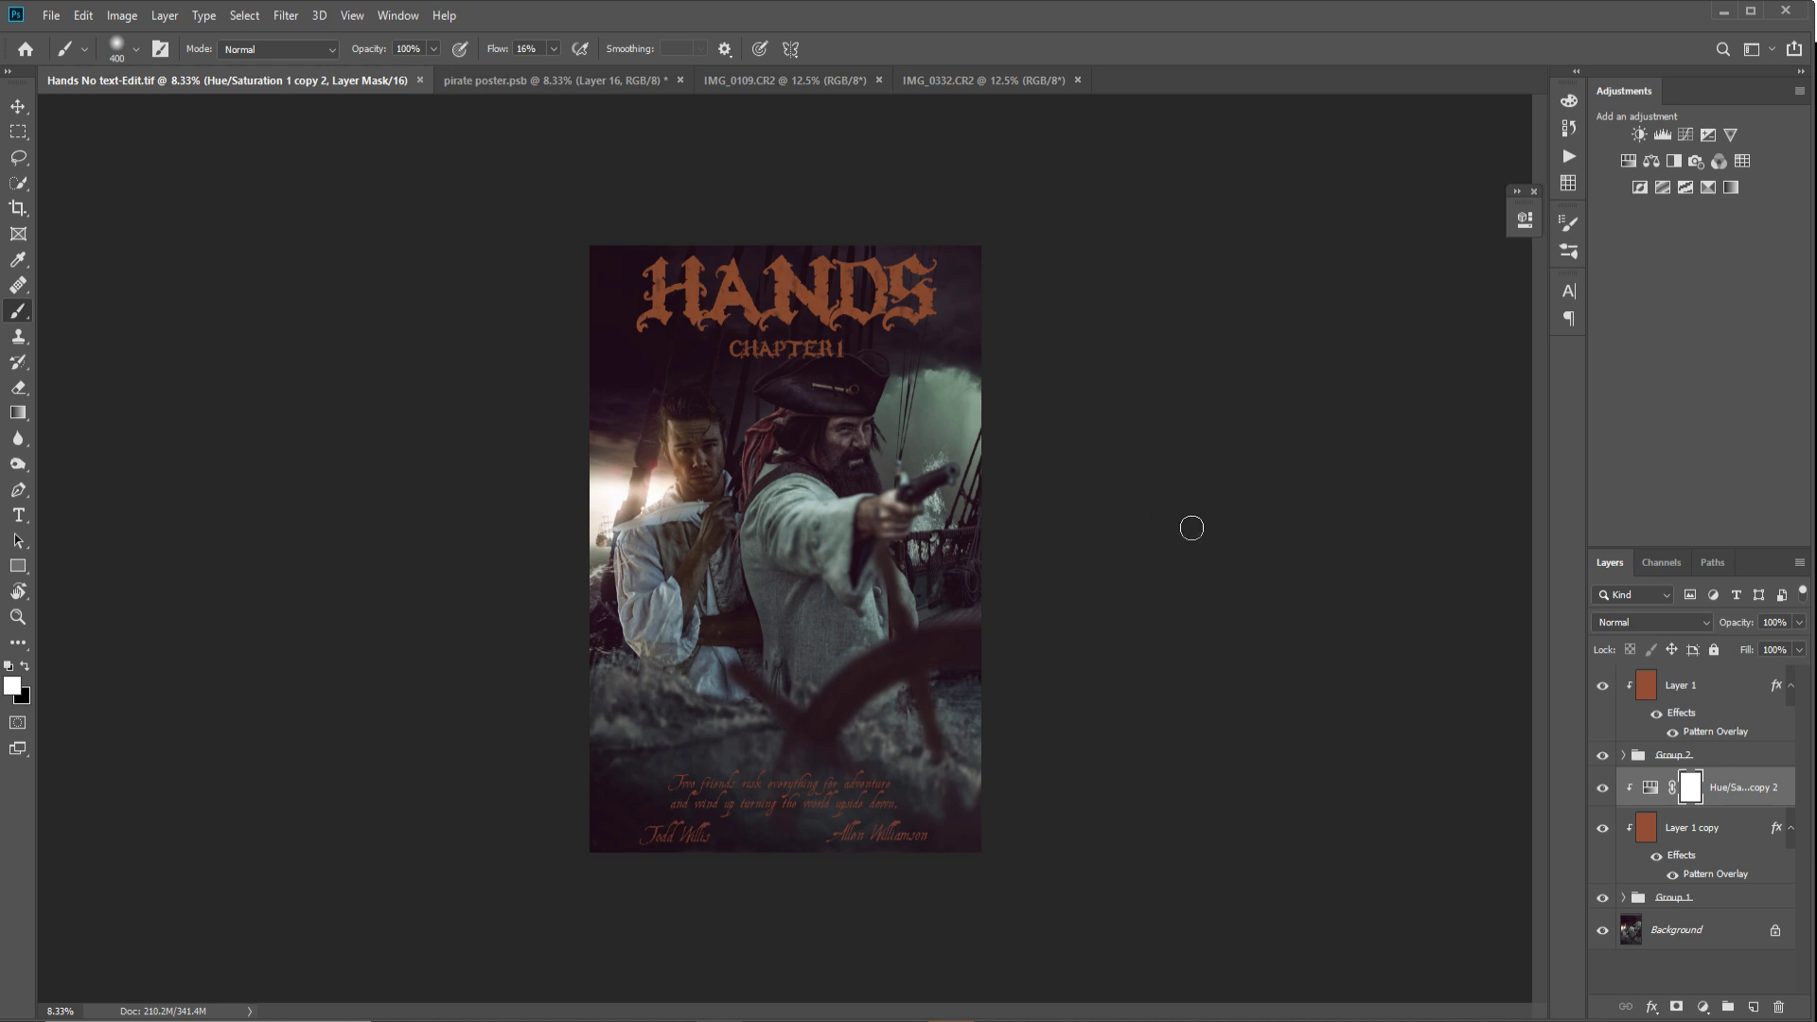